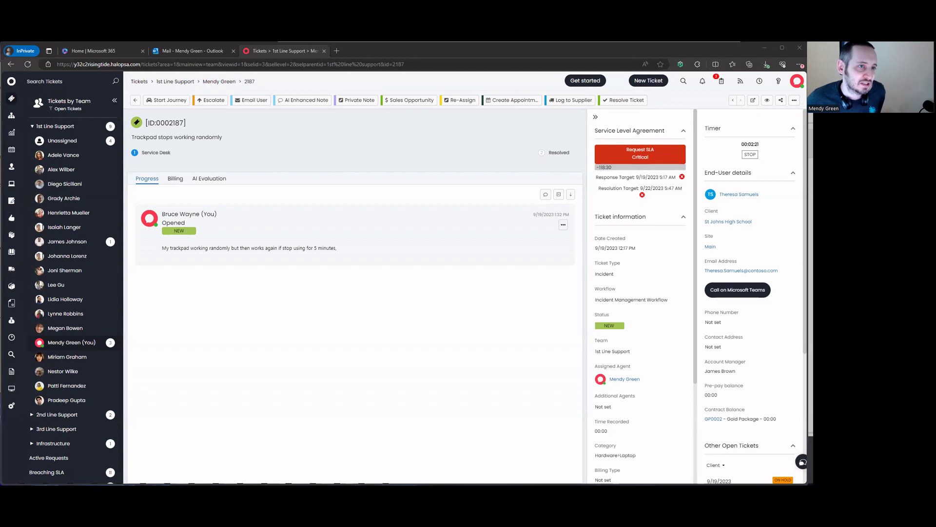
pyautogui.click(794, 100)
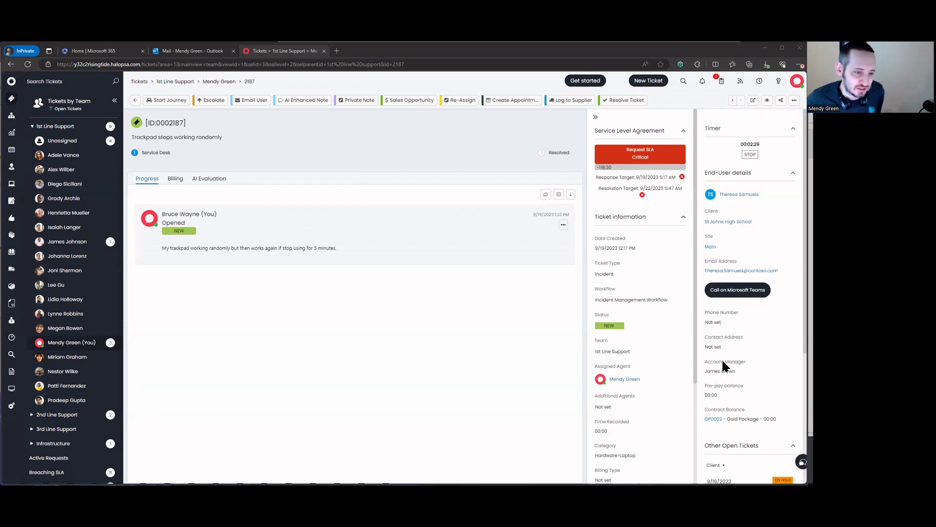
pyautogui.moveTo(793, 101)
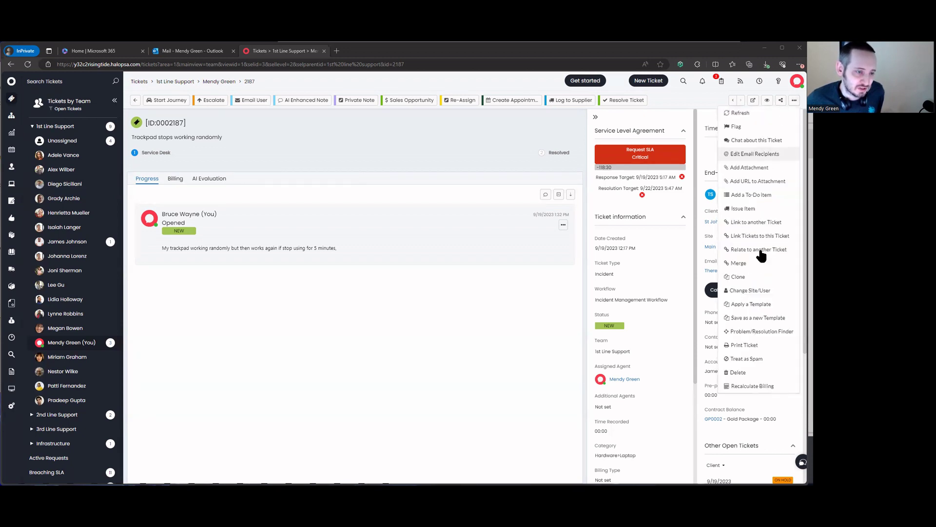
pyautogui.click(749, 360)
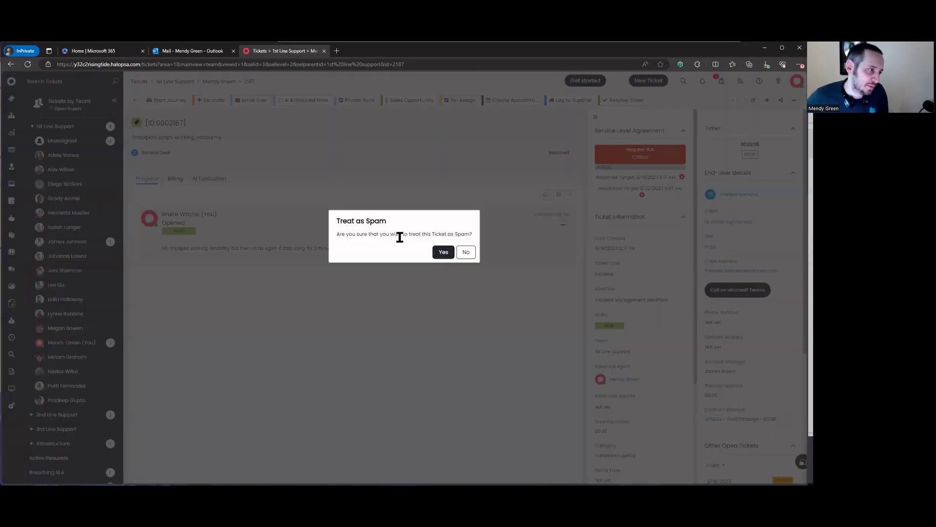
pyautogui.moveTo(376, 234); pyautogui.dragTo(438, 234)
pyautogui.click(448, 234)
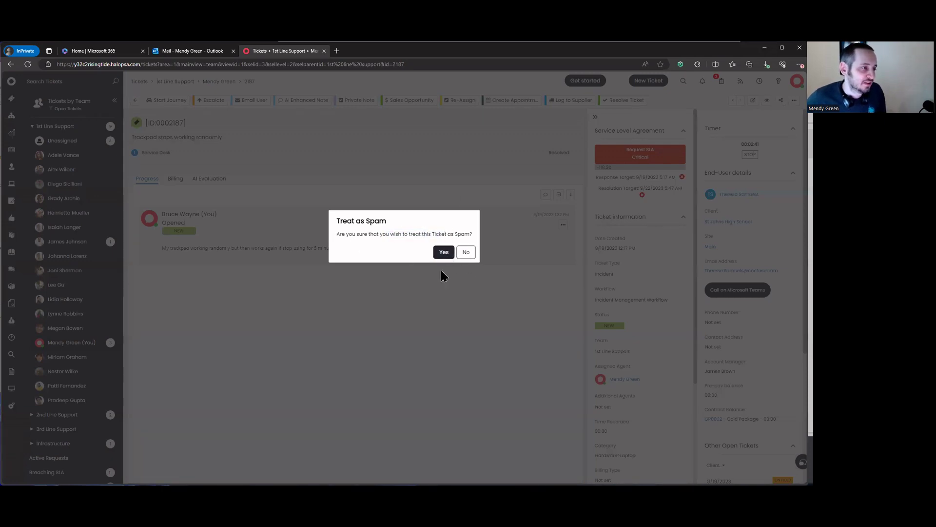
pyautogui.click(467, 252)
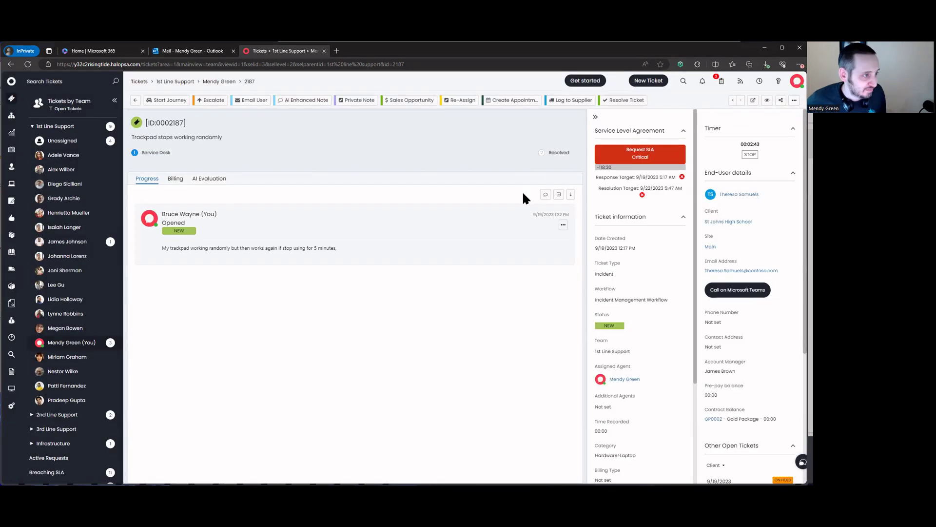
# Step: Open the browser developer tools on the ticket page, show the network log and clear its recorded requests
pyautogui.rightClick(481, 132)
pyautogui.click(540, 297)
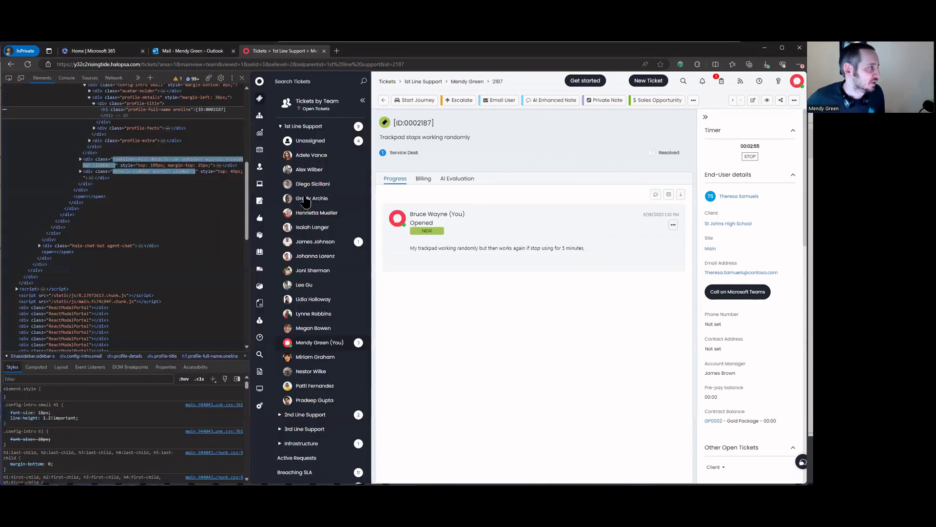
pyautogui.click(113, 78)
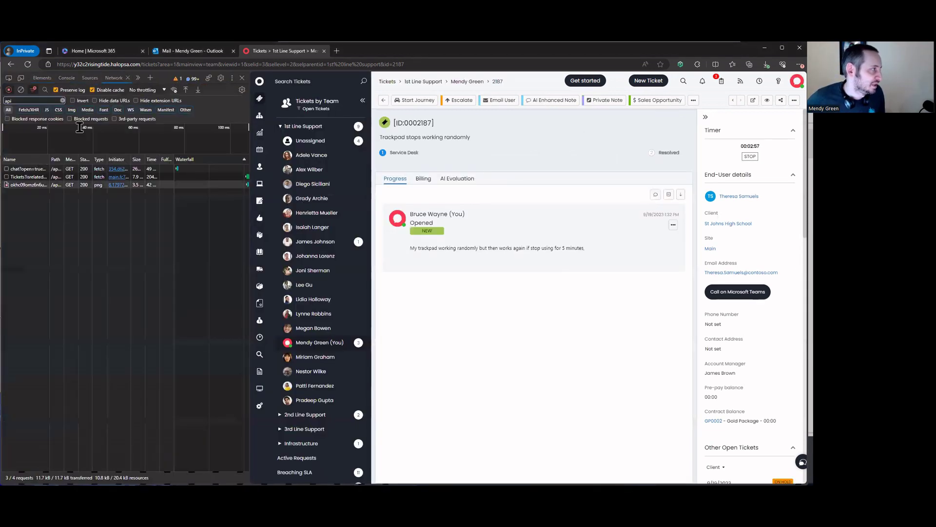
pyautogui.moveTo(249, 184); pyautogui.dragTo(64, 198)
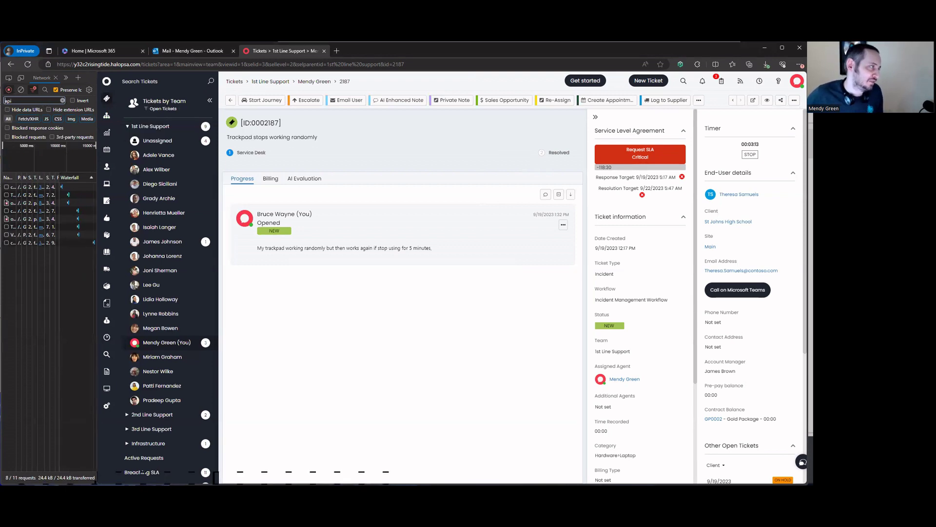
pyautogui.hotkey('ctrl', 'a')
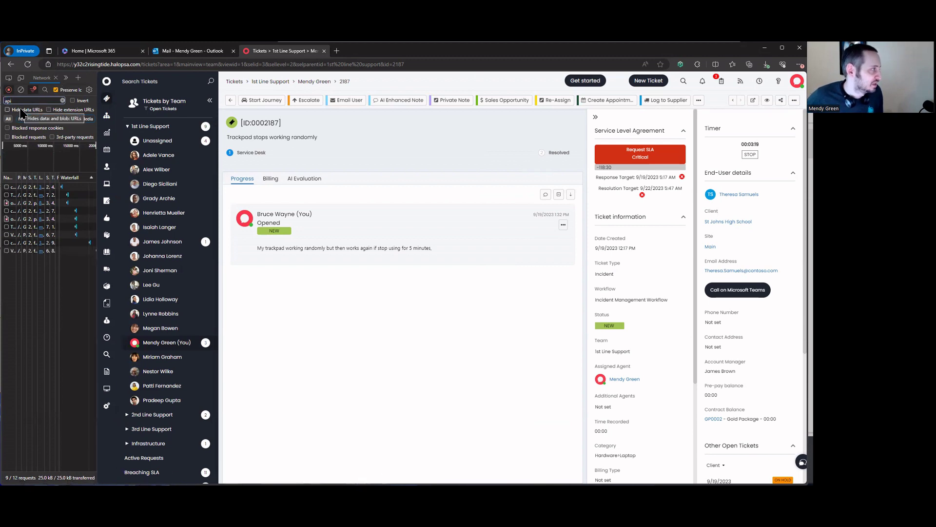
pyautogui.click(20, 89)
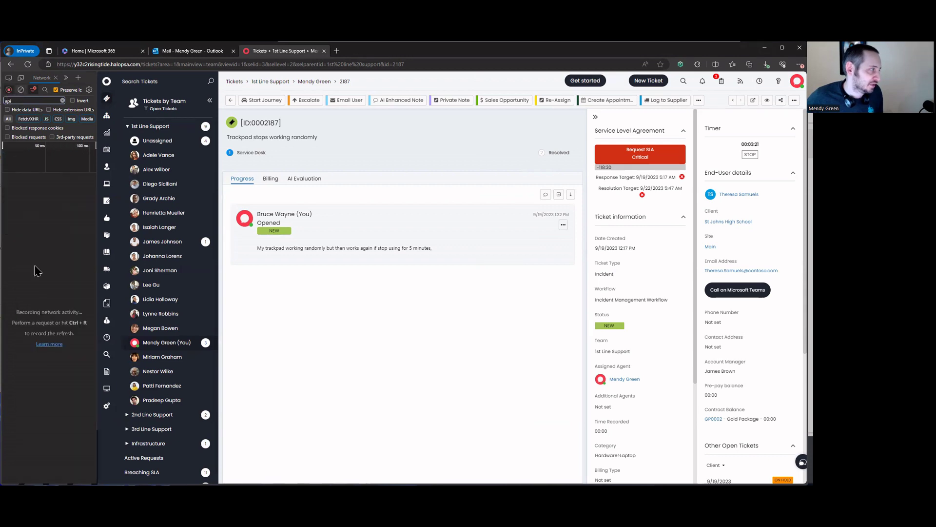
# Step: Treat the "Trackpad stops working randomly" ticket as spam and confirm the action
pyautogui.click(794, 99)
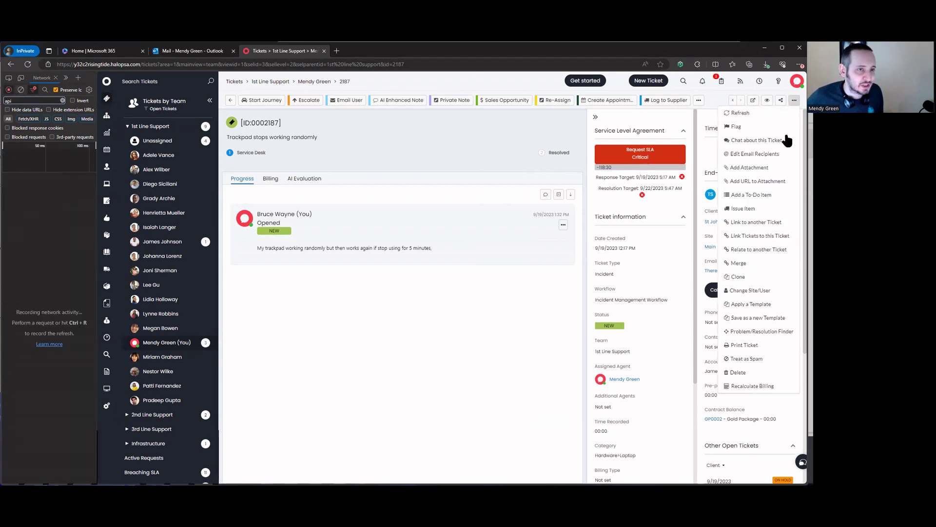
pyautogui.click(749, 360)
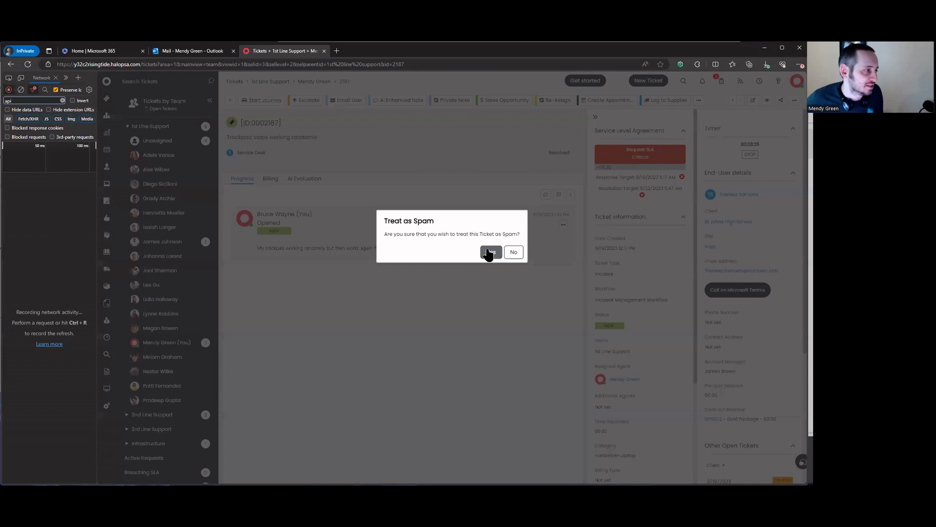
pyautogui.click(491, 251)
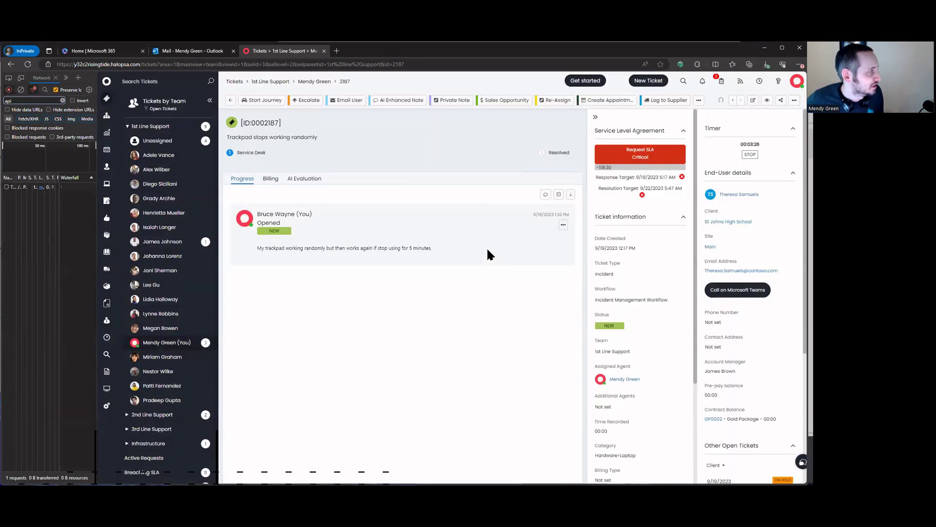
# Step: Examine the headers and payload of the recorded Tickets request and the spam note added to the ticket
pyautogui.click(18, 188)
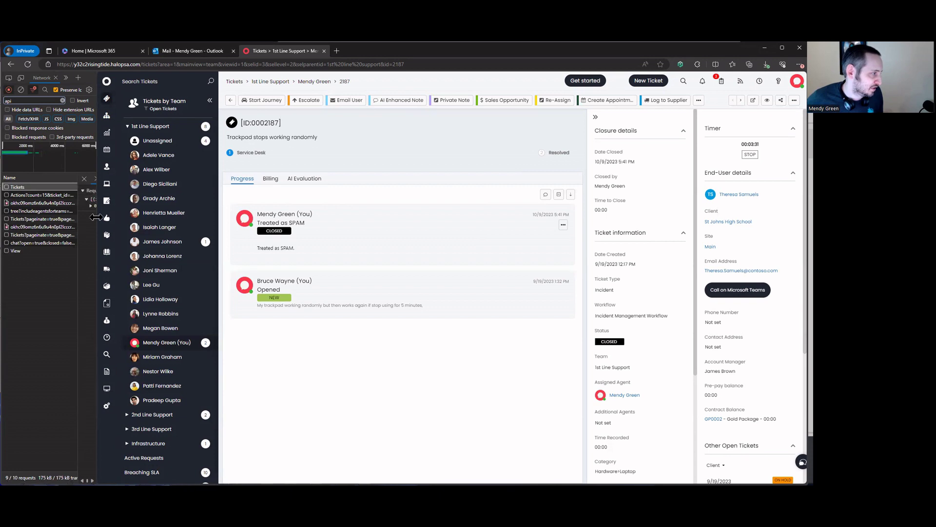
pyautogui.moveTo(109, 218); pyautogui.dragTo(242, 218)
pyautogui.click(151, 160)
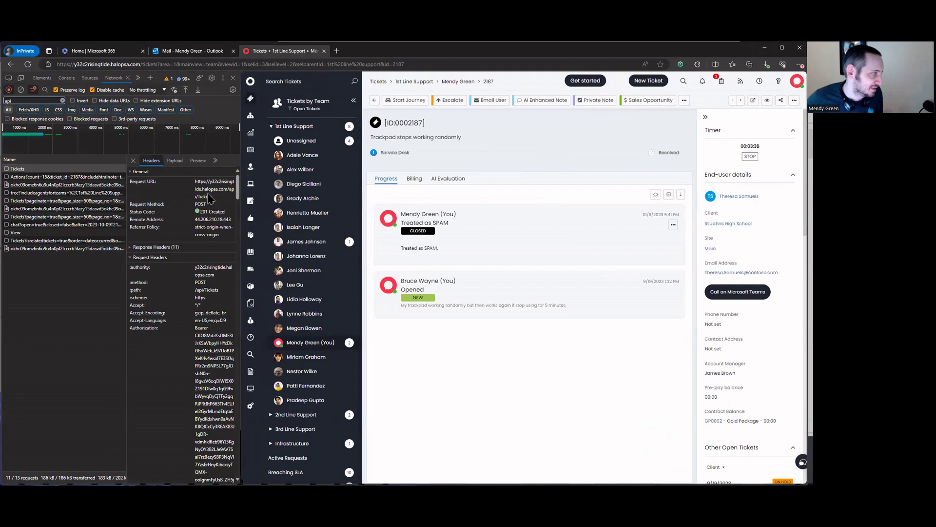
pyautogui.click(175, 160)
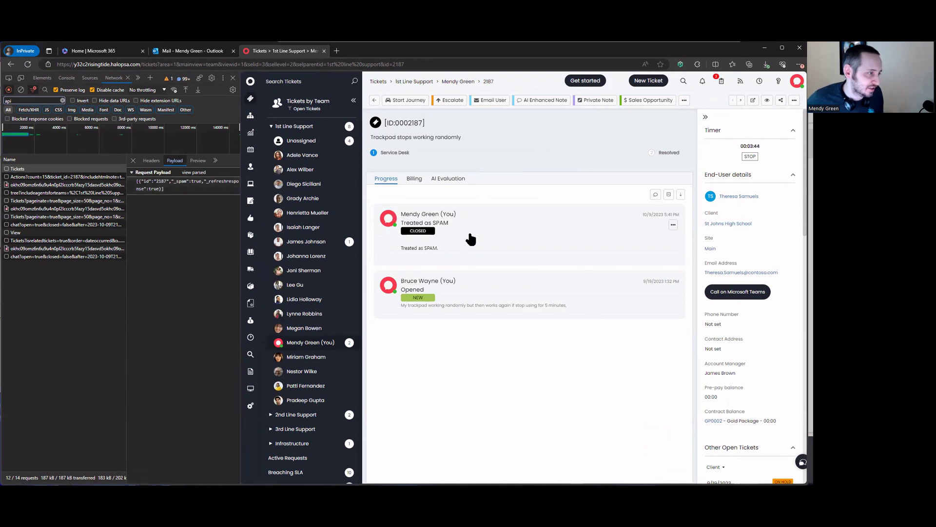
pyautogui.moveTo(401, 247); pyautogui.dragTo(464, 245)
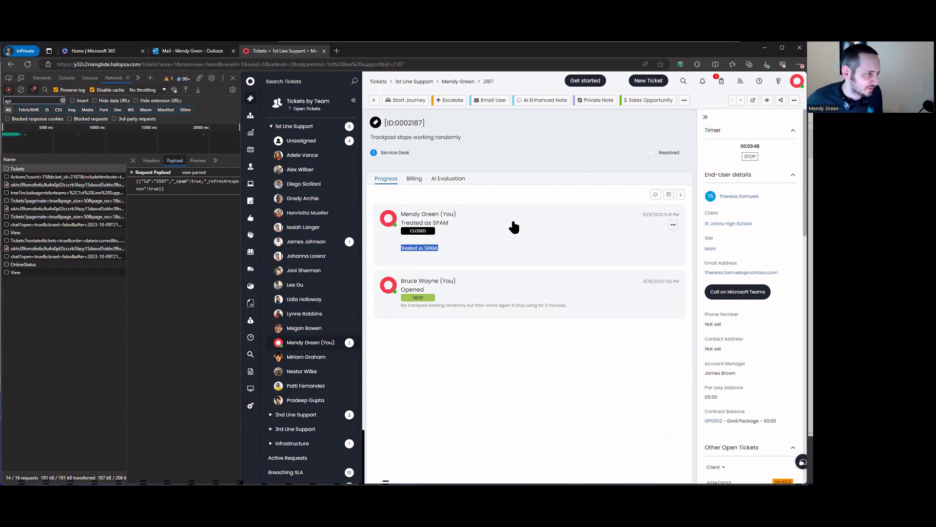
# Step: Copy the full request payload of the Tickets call and narrow the developer tools pane
pyautogui.tripleClick(197, 183)
pyautogui.rightClick(195, 185)
pyautogui.click(203, 204)
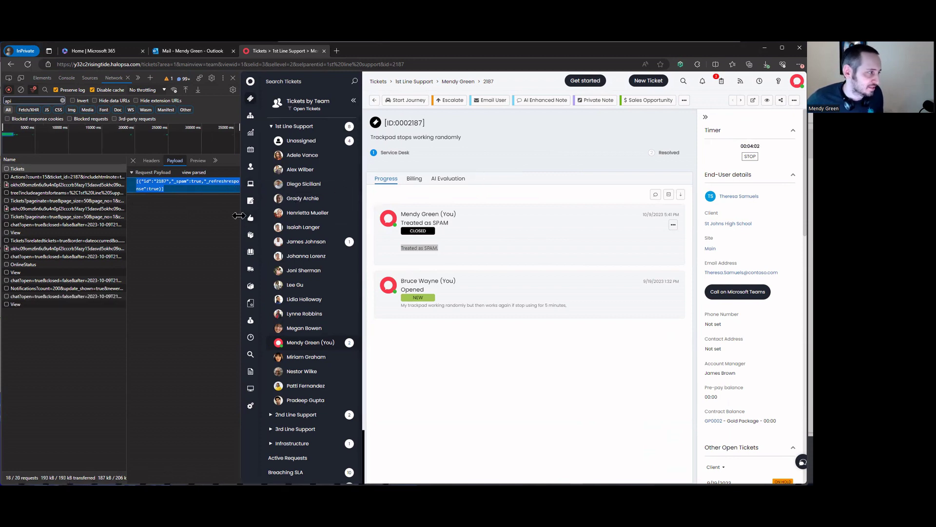
pyautogui.moveTo(239, 216); pyautogui.dragTo(96, 215)
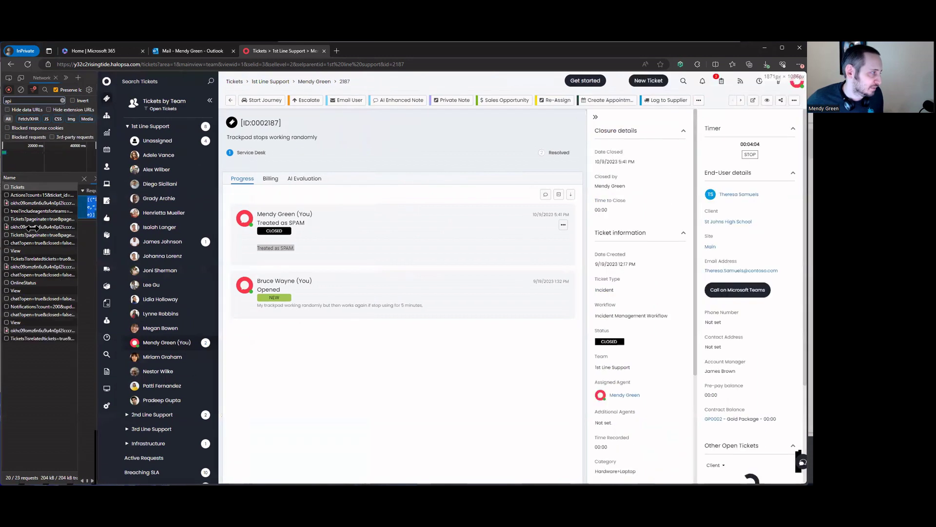
# Step: Open the configuration in a new browser tab and go to Custom Integrations among the miscellaneous integrations
pyautogui.scroll(-1, 179, 278)
pyautogui.scroll(-1, 179, 278)
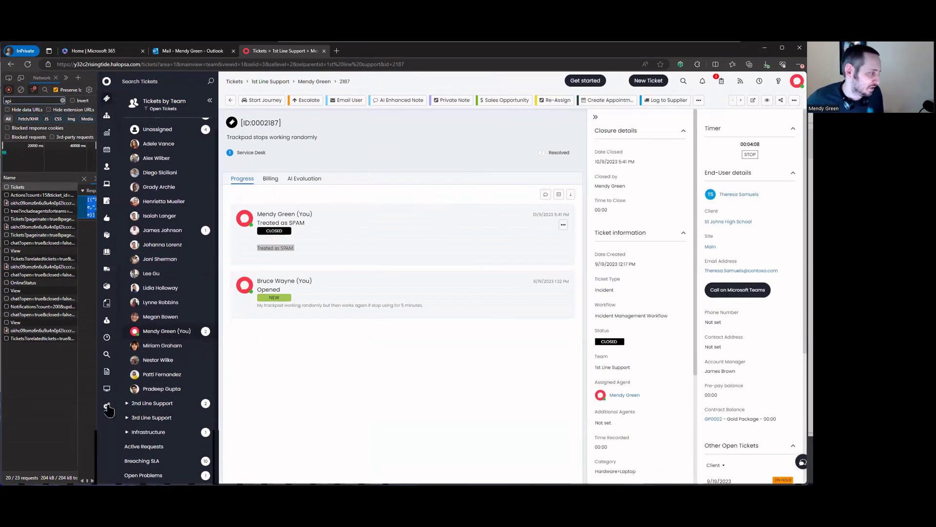
pyautogui.click(120, 408)
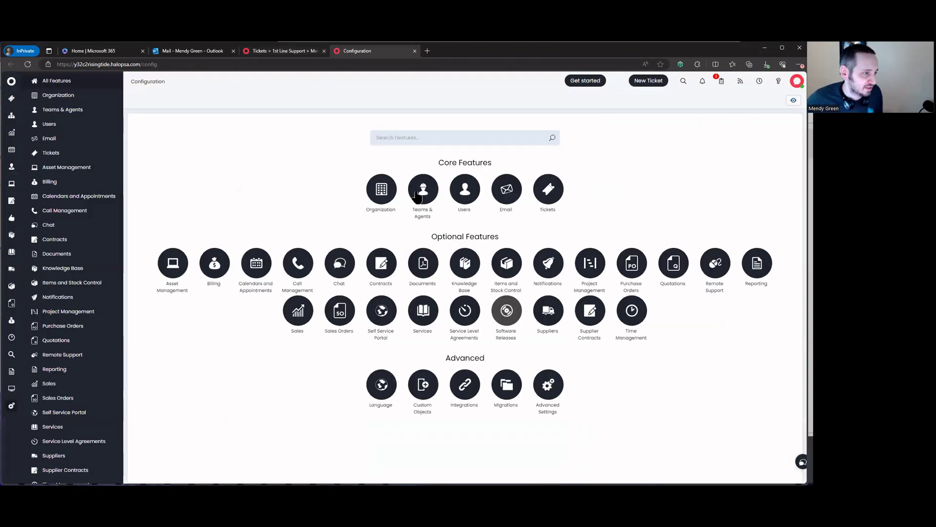
pyautogui.click(544, 384)
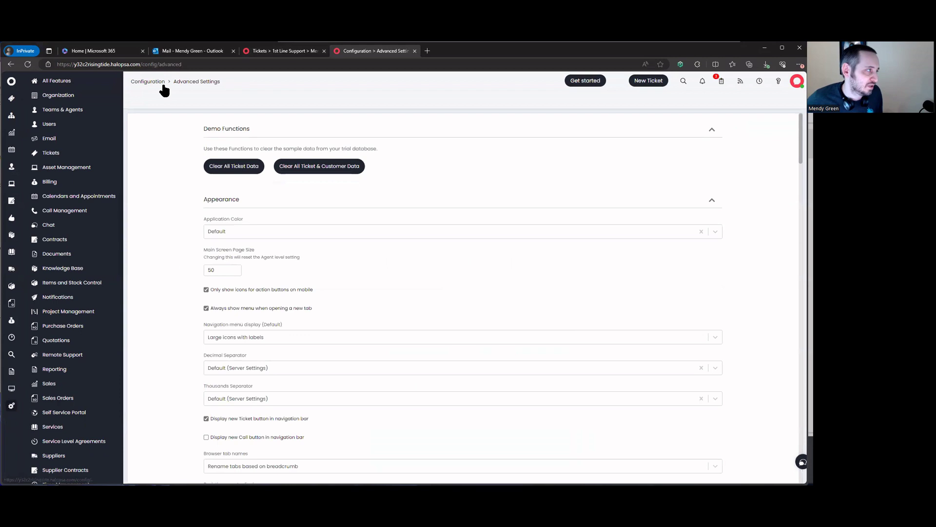
pyautogui.hotkey('alt', 'Left')
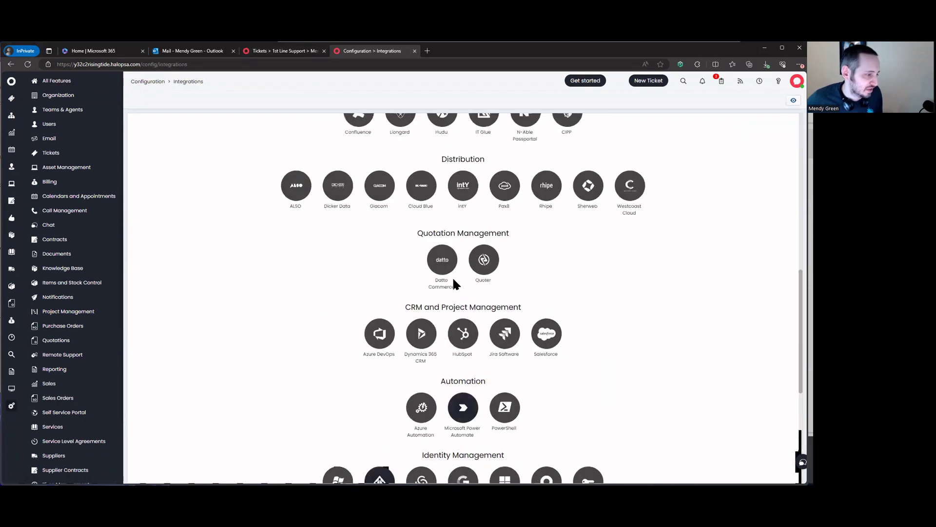
pyautogui.scroll(-5, 454, 283)
pyautogui.scroll(-1, 454, 283)
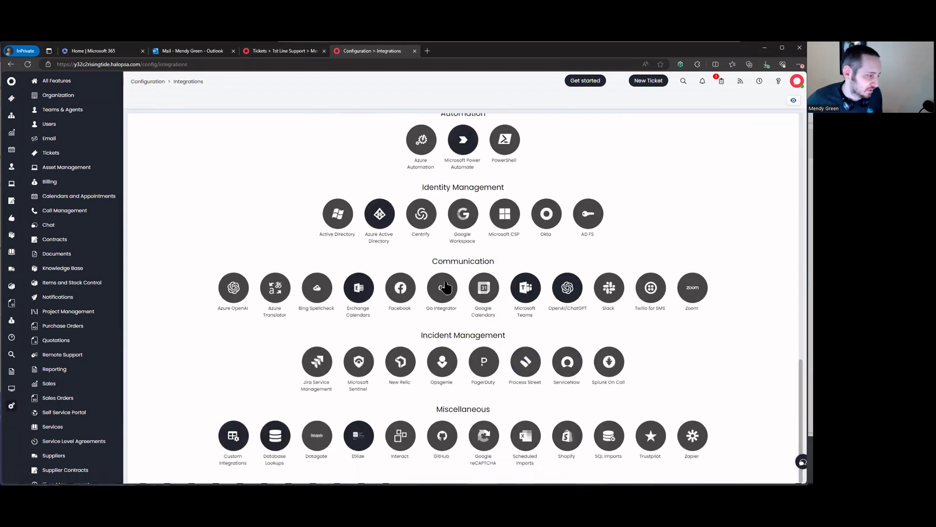
pyautogui.click(232, 433)
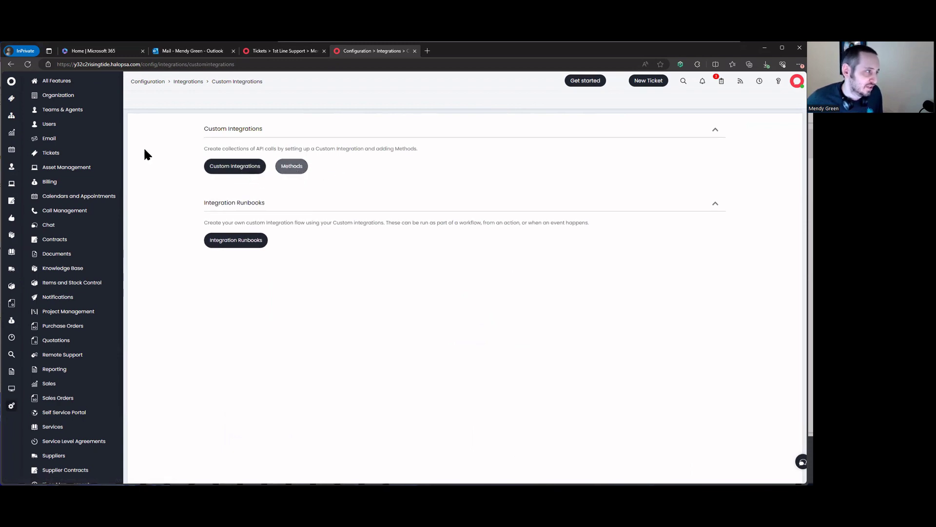
# Step: Look at the lists of custom integrations and methods, and return to the Custom Integrations overview
pyautogui.moveTo(357, 142); pyautogui.dragTo(416, 165)
pyautogui.click(374, 175)
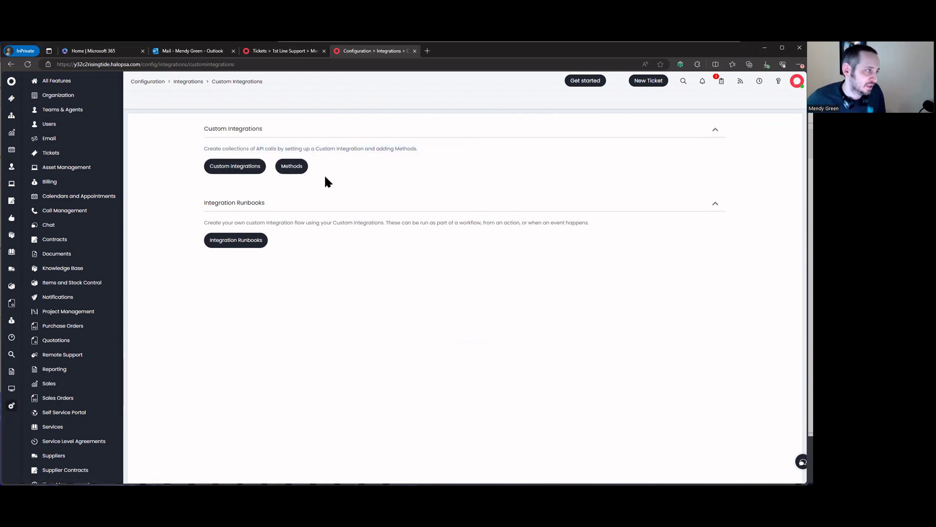
pyautogui.click(227, 169)
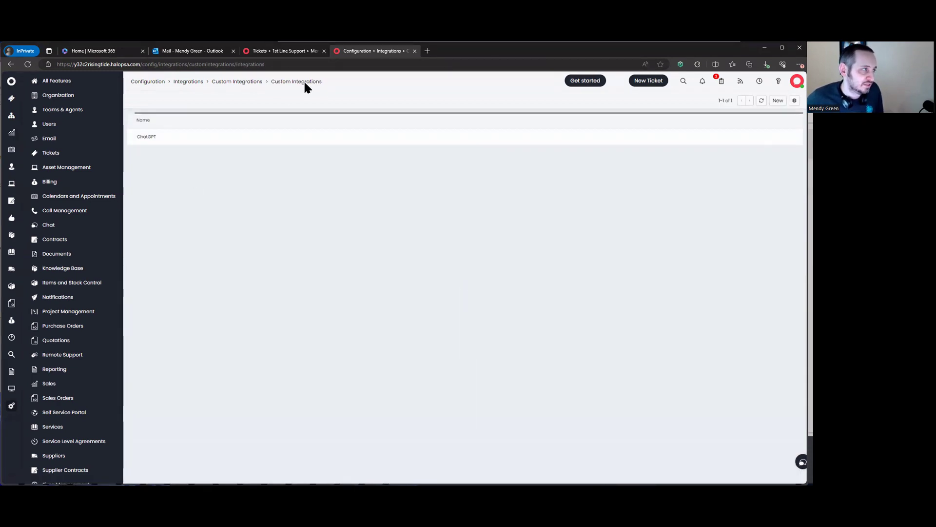
pyautogui.click(254, 83)
pyautogui.click(291, 166)
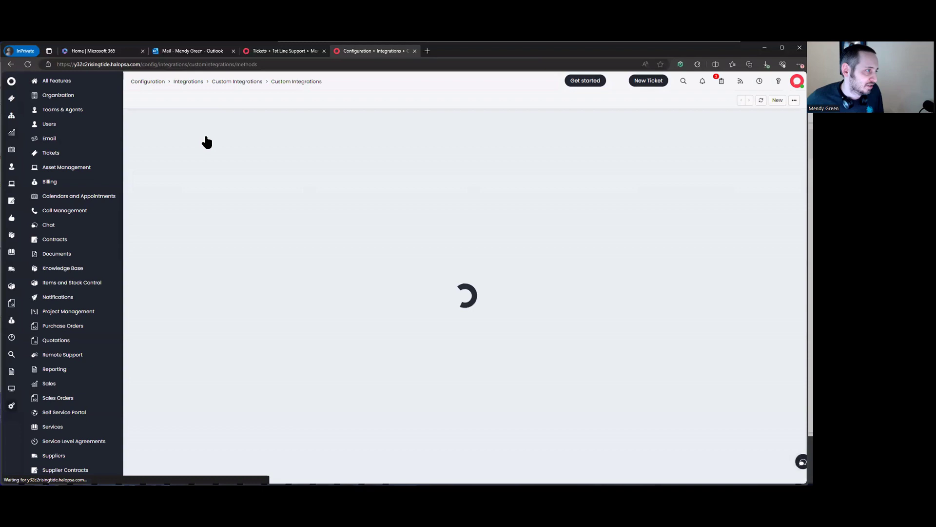
pyautogui.click(247, 82)
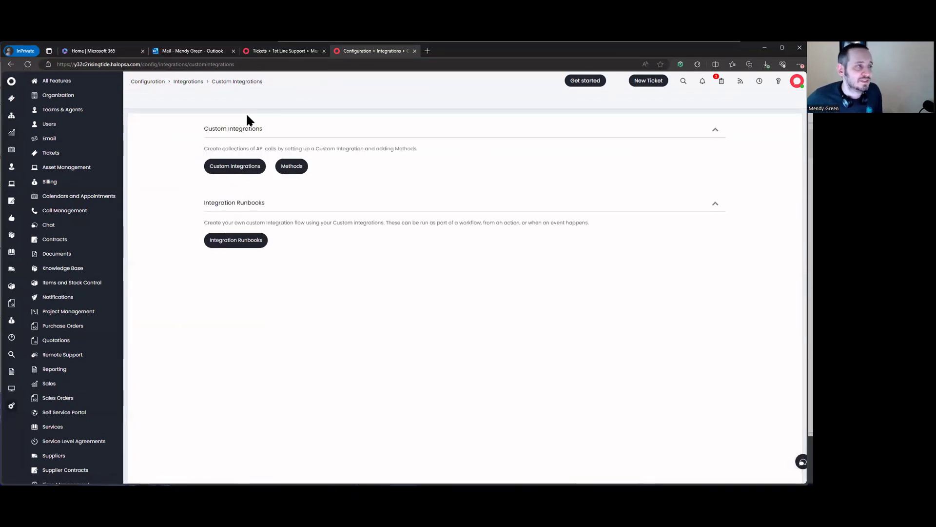
# Step: Start a new integration runbook and open the first step of its flow chart for editing
pyautogui.click(232, 240)
pyautogui.click(776, 101)
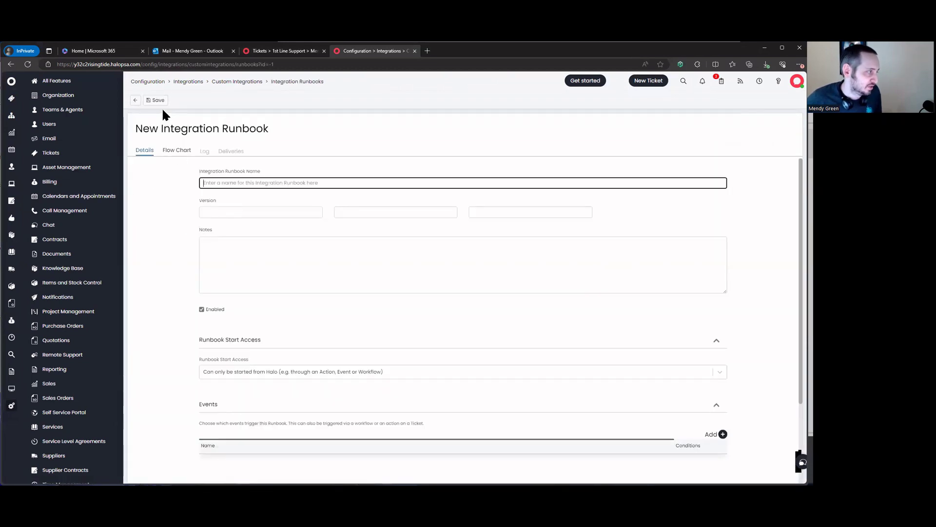
pyautogui.click(169, 151)
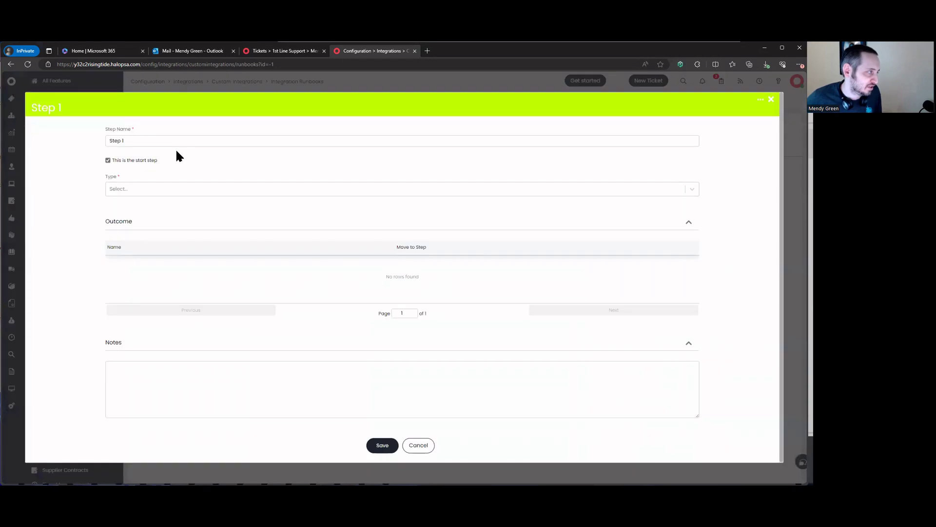
# Step: Set Step 1's type to Action, its action type to Halo API Action and its action to Update Ticket
pyautogui.click(152, 188)
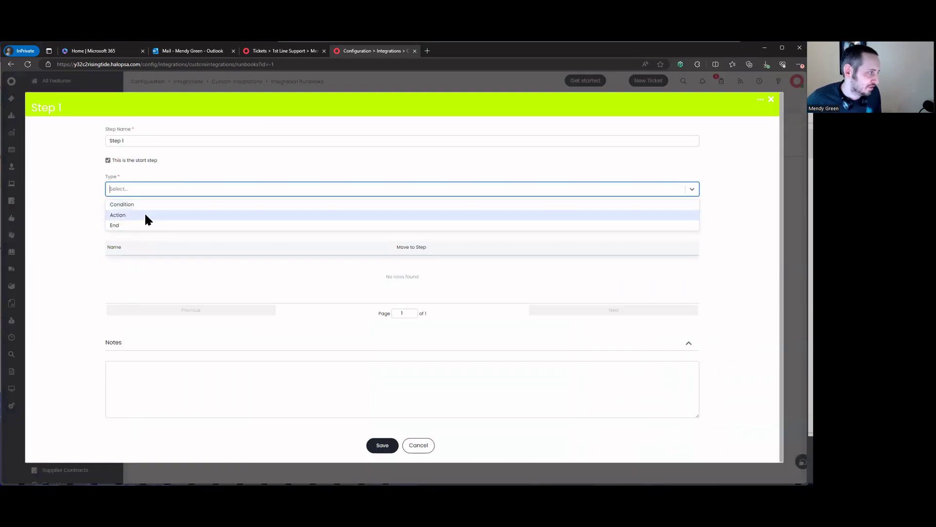
pyautogui.click(145, 213)
pyautogui.click(168, 253)
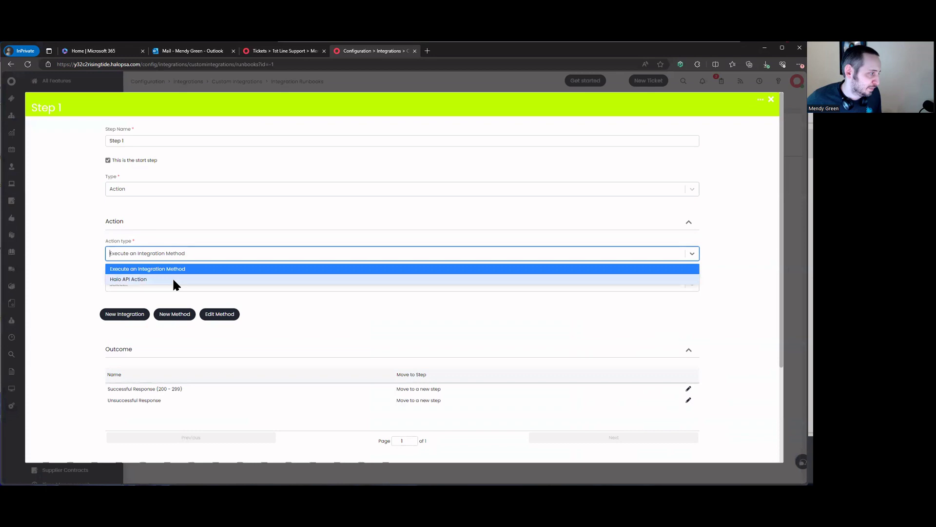
pyautogui.click(172, 278)
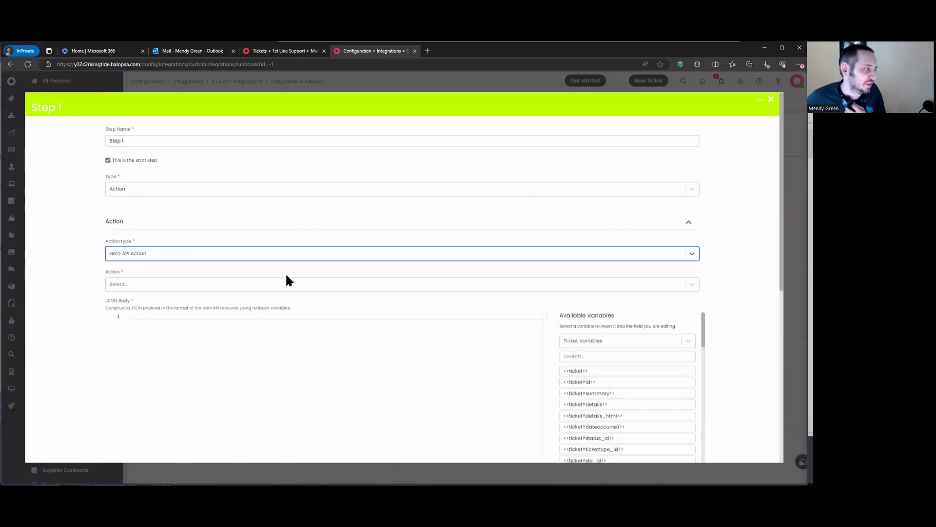
pyautogui.click(229, 285)
pyautogui.click(153, 310)
pyautogui.scroll(-2, 239, 288)
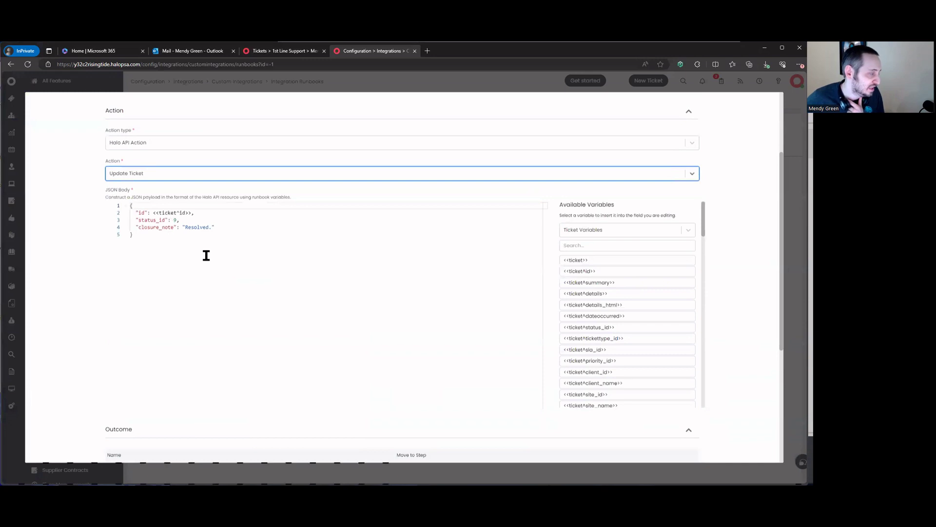
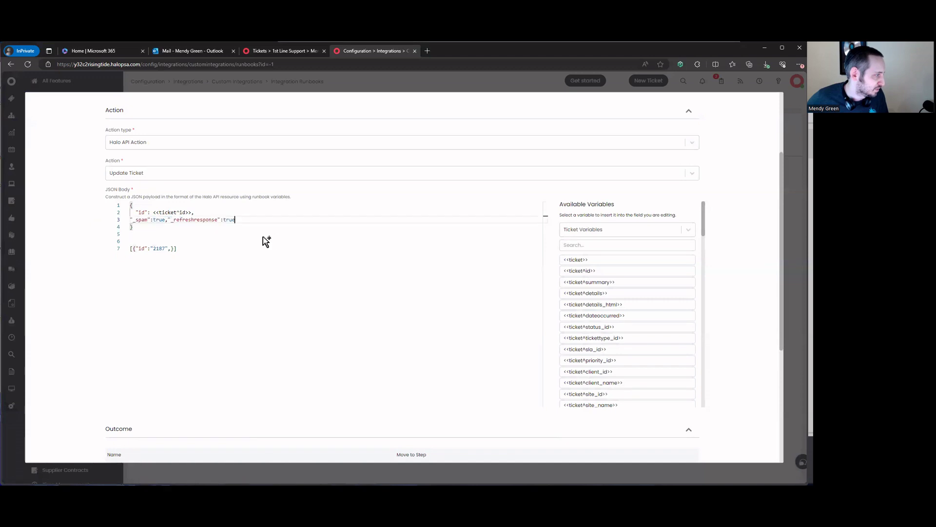
# Step: Edit the Update Ticket JSON body to contain the ticket id variable, "_spam":true and "_refreshresponse":true, removing the leftover pasted text
pyautogui.click(128, 218)
pyautogui.press('BackSpace')
pyautogui.press('Return')
pyautogui.press('Return')
pyautogui.press('BackSpace')
pyautogui.press('BackSpace')
pyautogui.press('Return')
pyautogui.moveTo(209, 244); pyautogui.dragTo(236, 272)
pyautogui.press('BackSpace')
pyautogui.press('BackSpace')
pyautogui.press('BackSpace')
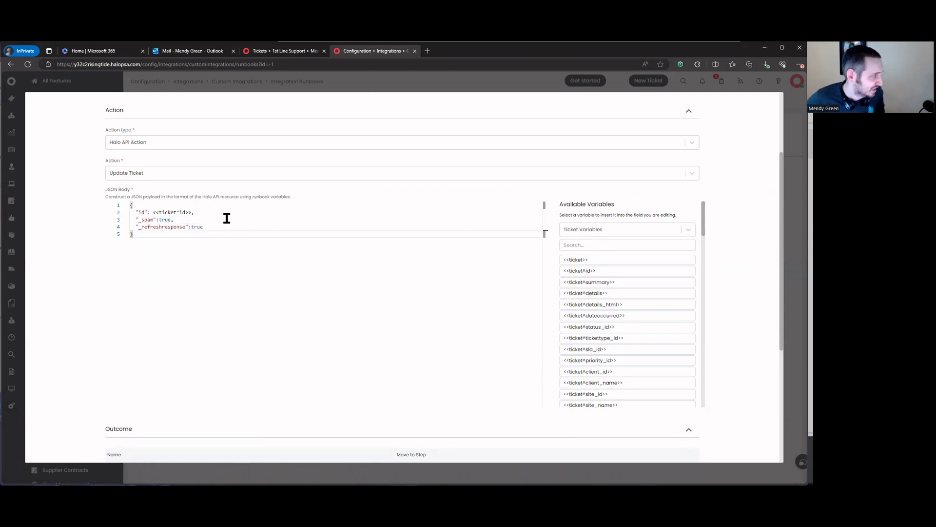
# Step: Rename the start step Treat as Spam, save it, and place Steps 2 and 3 one above the other beside it in the flow chart
pyautogui.scroll(1, 154, 181)
pyautogui.scroll(-6, 207, 307)
pyautogui.scroll(6, 356, 316)
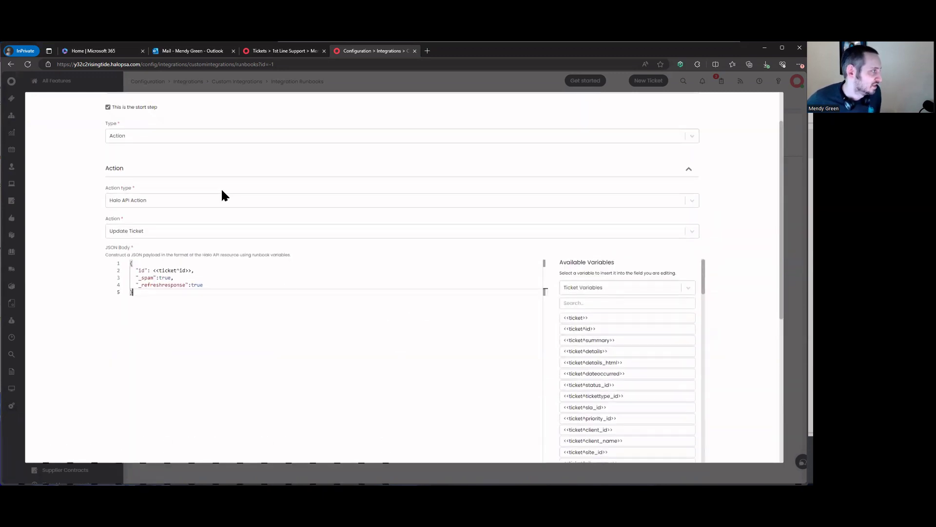
pyautogui.scroll(1, 222, 195)
pyautogui.click(165, 142)
pyautogui.hotkey('ctrl', 'a')
pyautogui.write('Tr')
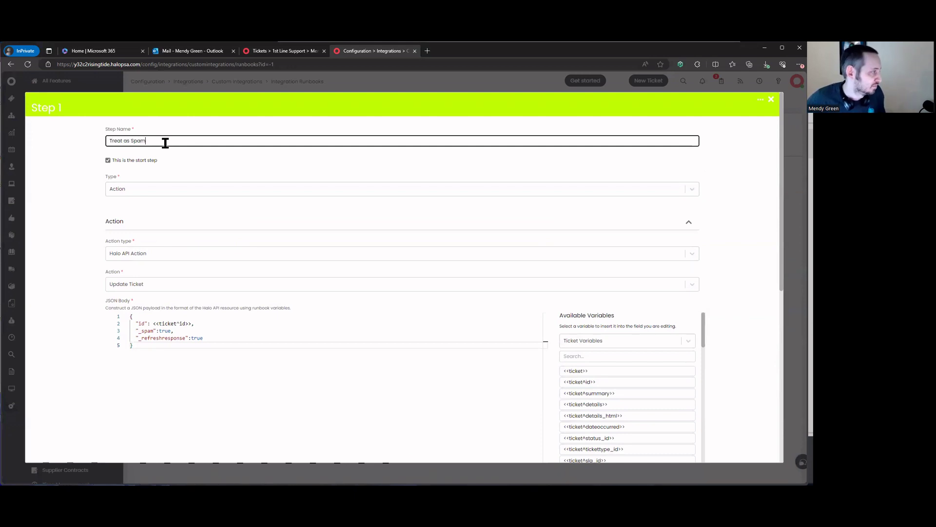
pyautogui.scroll(-6, 198, 179)
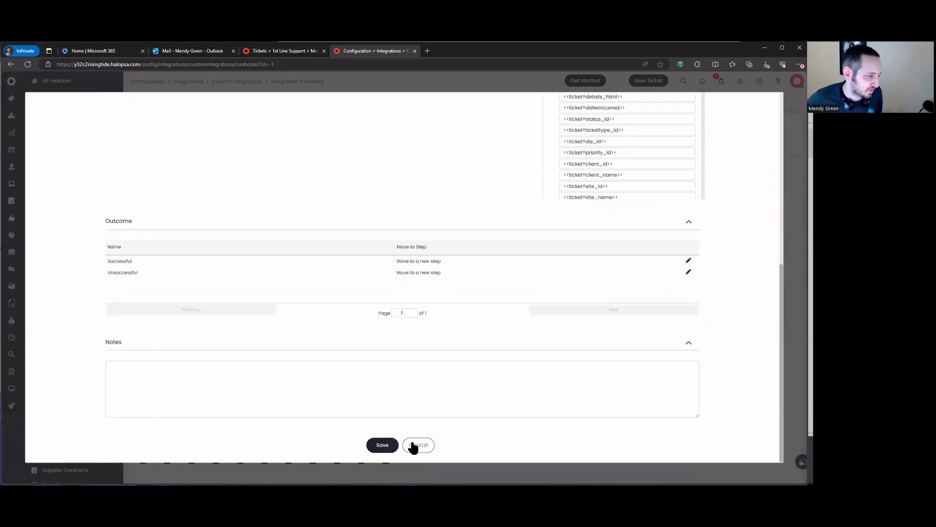
pyautogui.click(385, 445)
pyautogui.moveTo(291, 198); pyautogui.dragTo(291, 183)
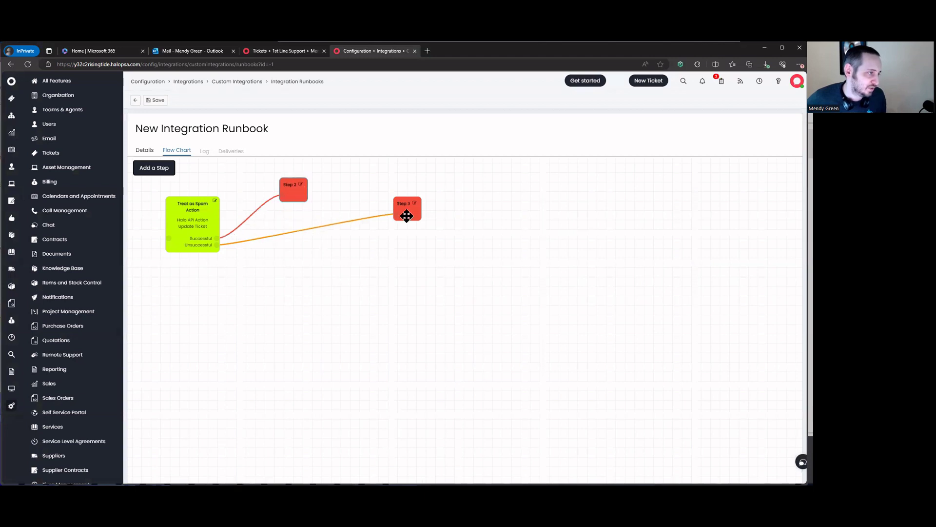
pyautogui.moveTo(407, 215); pyautogui.dragTo(282, 253)
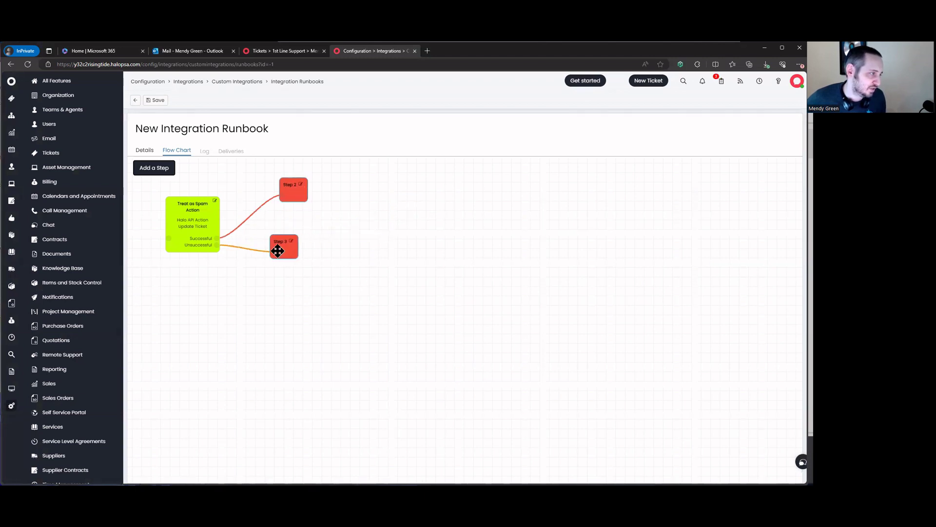
# Step: Configure Step 2 as an End step named Success with the result Success, and save it
pyautogui.click(301, 184)
pyautogui.tripleClick(324, 141)
pyautogui.write('Success')
pyautogui.press('Return')
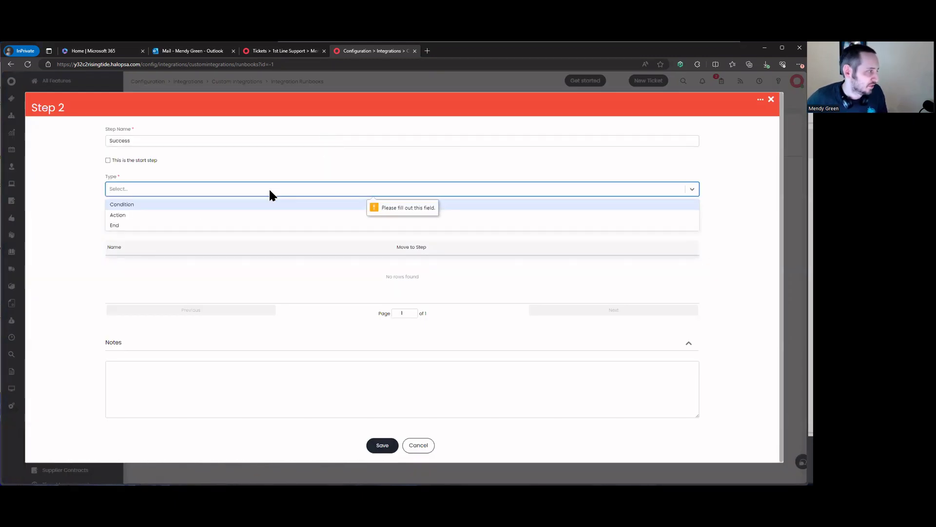
pyautogui.click(165, 226)
pyautogui.click(274, 253)
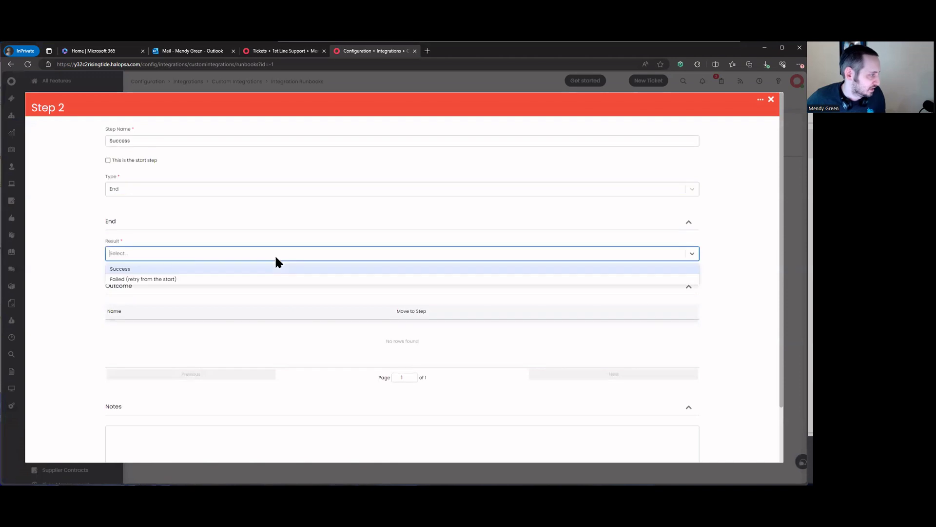
pyautogui.click(271, 269)
pyautogui.scroll(-2, 285, 298)
pyautogui.click(383, 445)
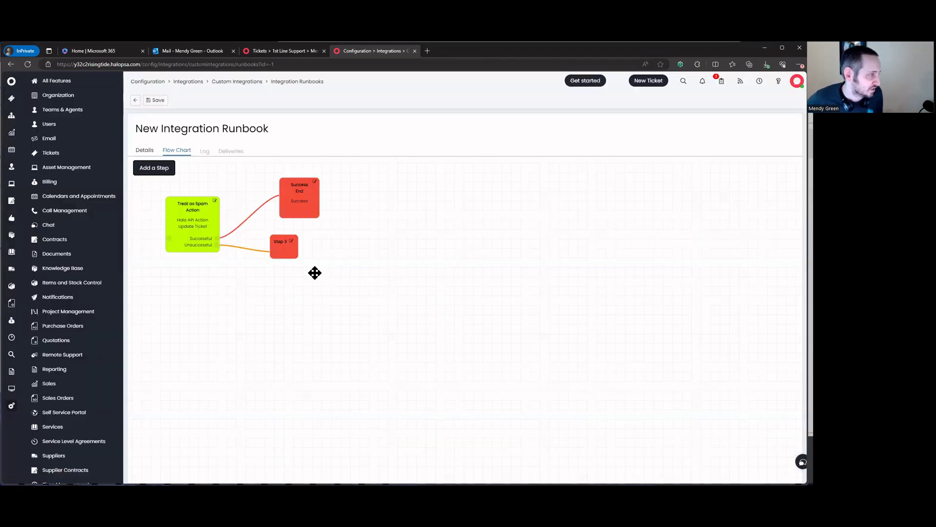
# Step: Configure Step 3 as an End step named Failed with the result Failed (retry from the start), save it and place it below the Success step
pyautogui.click(293, 244)
pyautogui.click(147, 144)
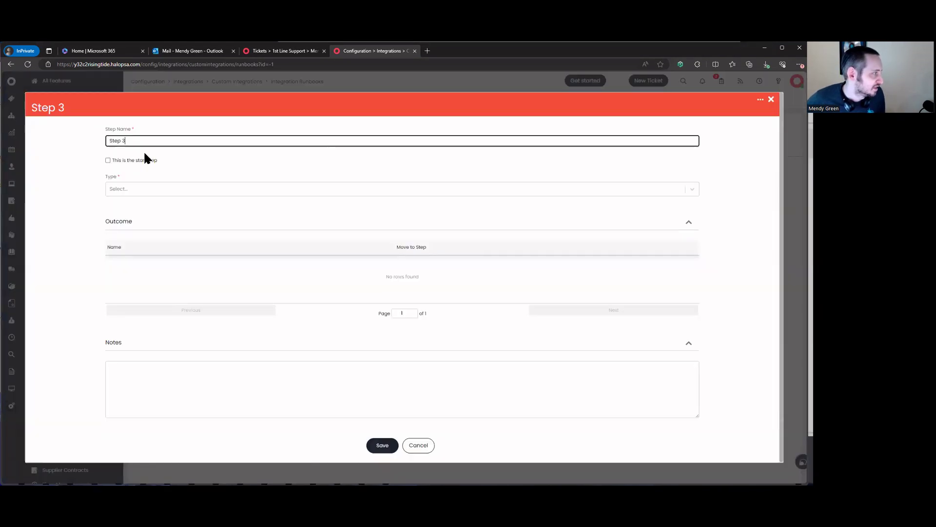
pyautogui.hotkey('ctrl', 'a')
pyautogui.write('Failed')
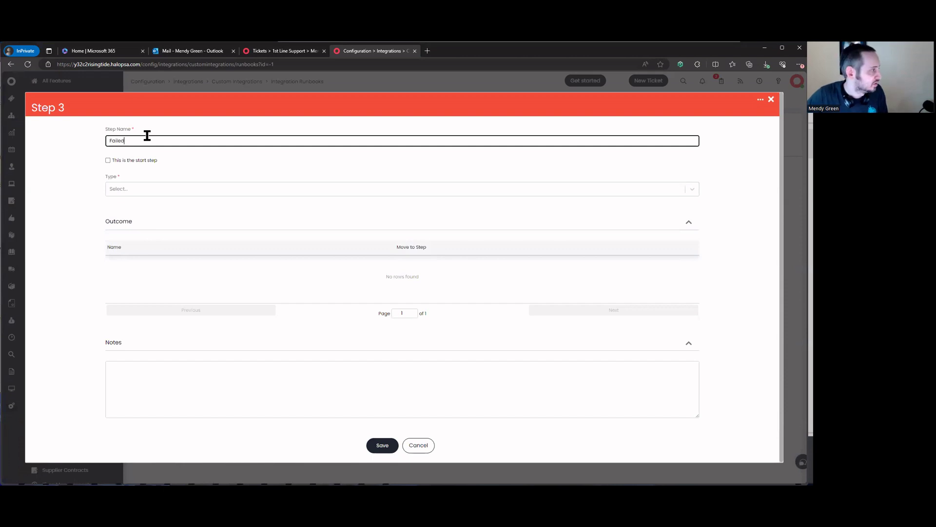
pyautogui.click(147, 188)
pyautogui.click(139, 213)
pyautogui.click(136, 251)
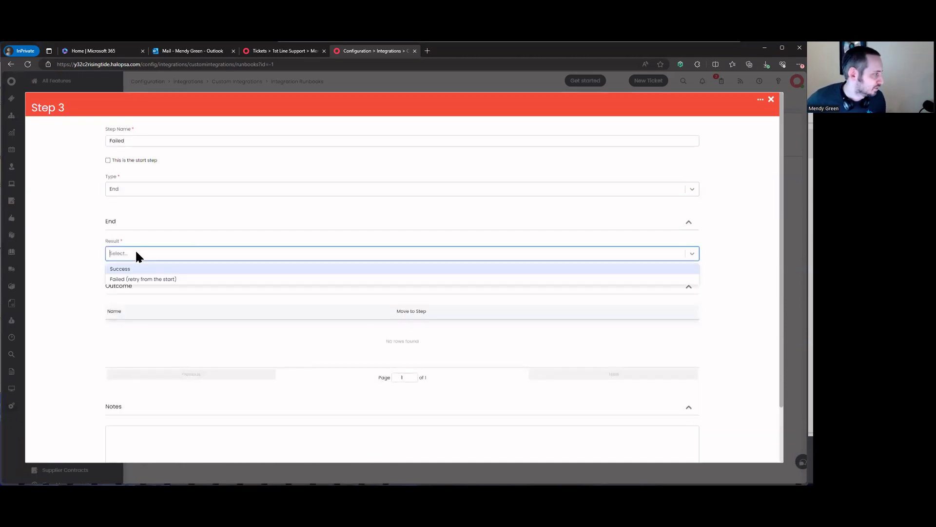
pyautogui.click(139, 280)
pyautogui.scroll(-2, 311, 387)
pyautogui.click(220, 193)
pyautogui.click(146, 216)
pyautogui.click(387, 444)
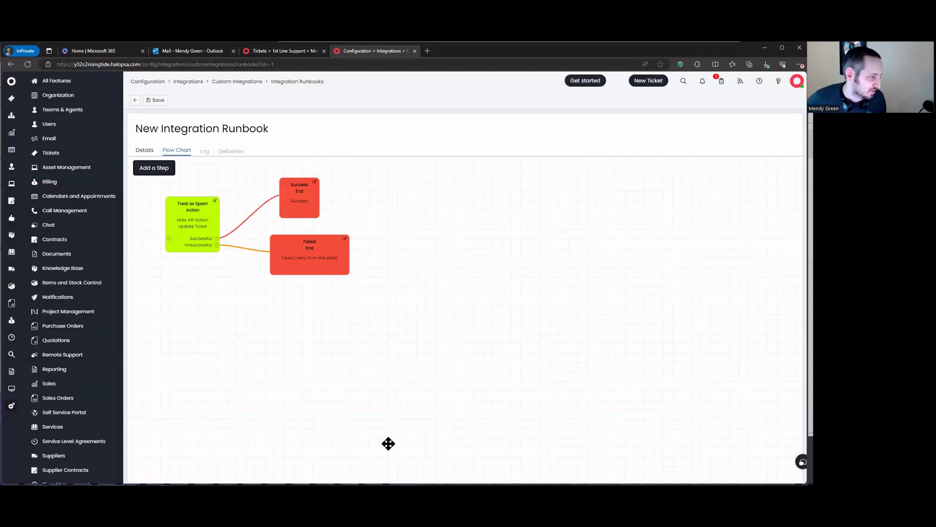
pyautogui.moveTo(310, 263); pyautogui.dragTo(291, 272)
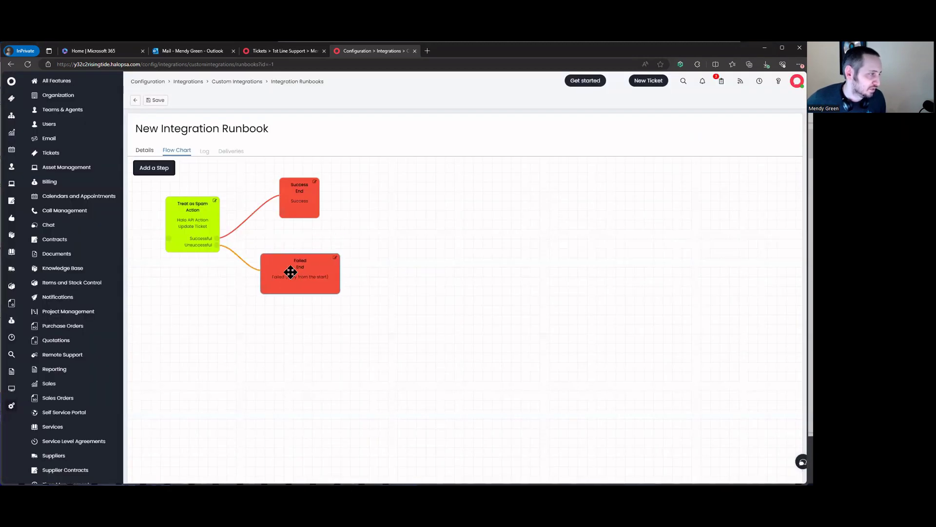
# Step: Name the integration runbook Treat as Spam, check its start access options, and save the runbook
pyautogui.click(157, 101)
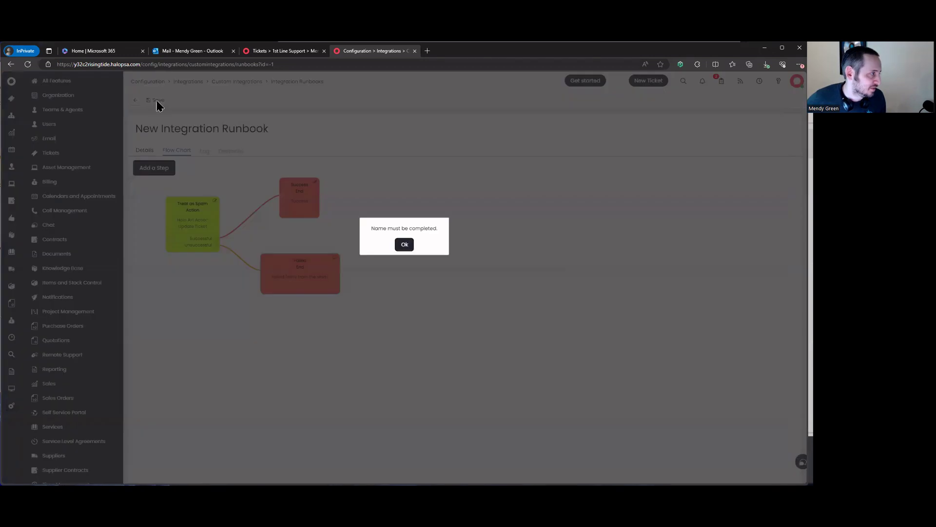
pyautogui.click(404, 245)
pyautogui.click(152, 151)
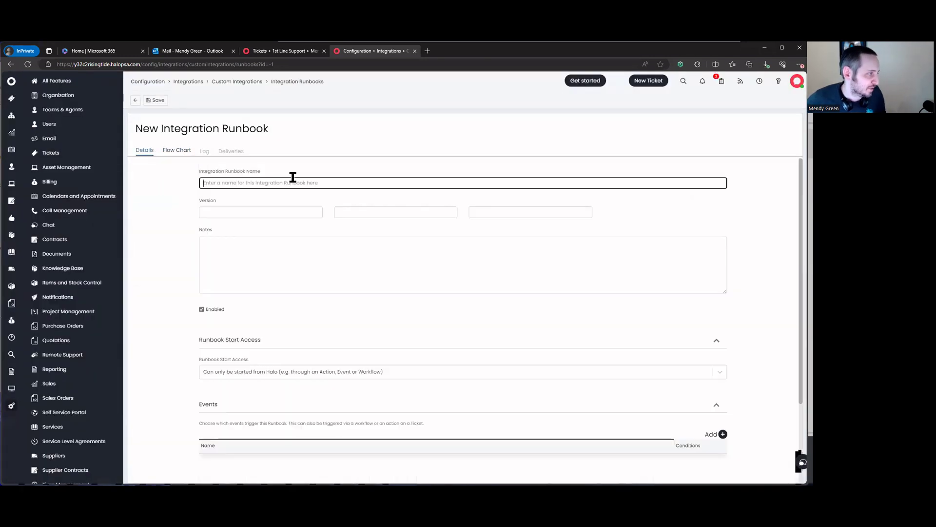
pyautogui.write('Treat as Sam')
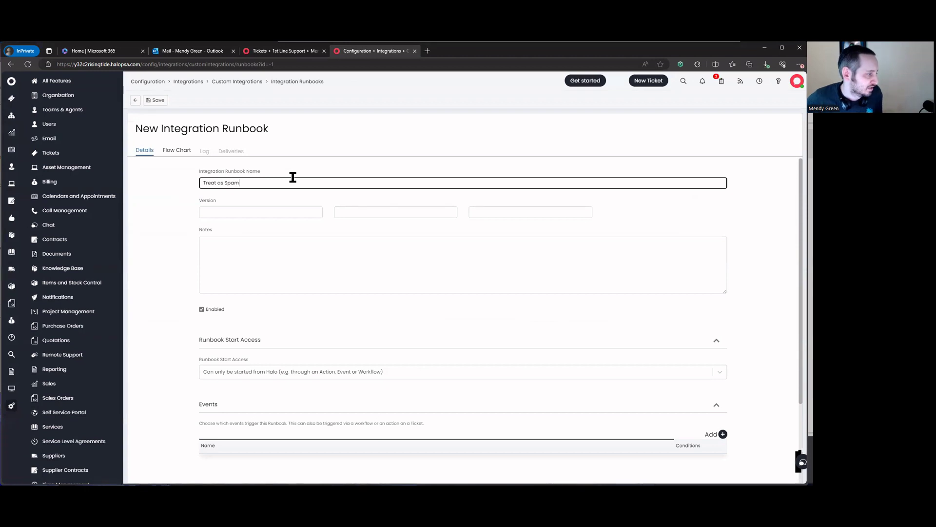
pyautogui.scroll(-2, 251, 394)
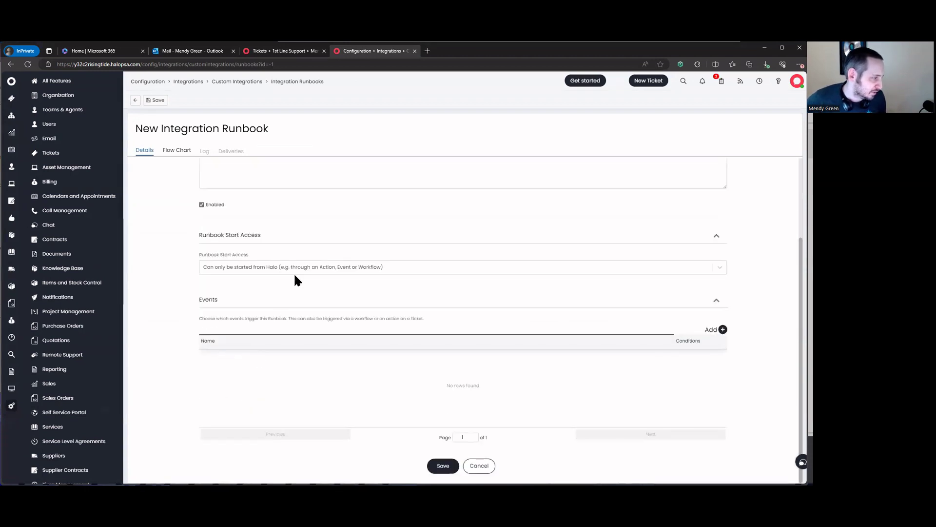
pyautogui.click(269, 267)
pyautogui.click(142, 279)
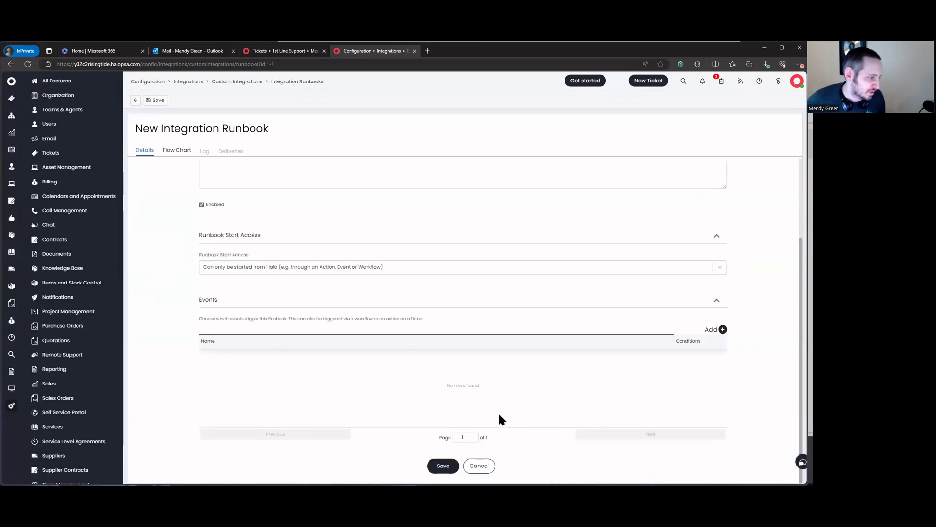
pyautogui.click(156, 101)
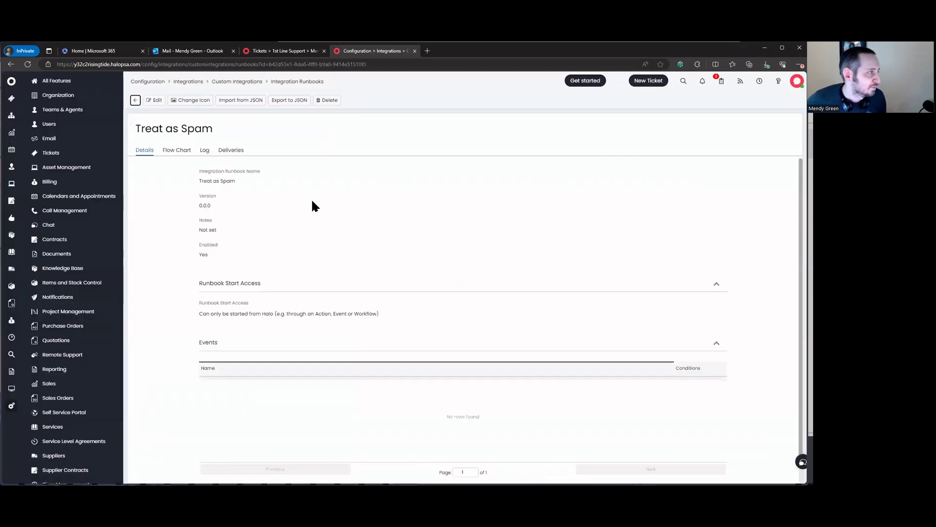
# Step: Find the ticket actions by searching the configuration for "action" and start a new action
pyautogui.click(157, 82)
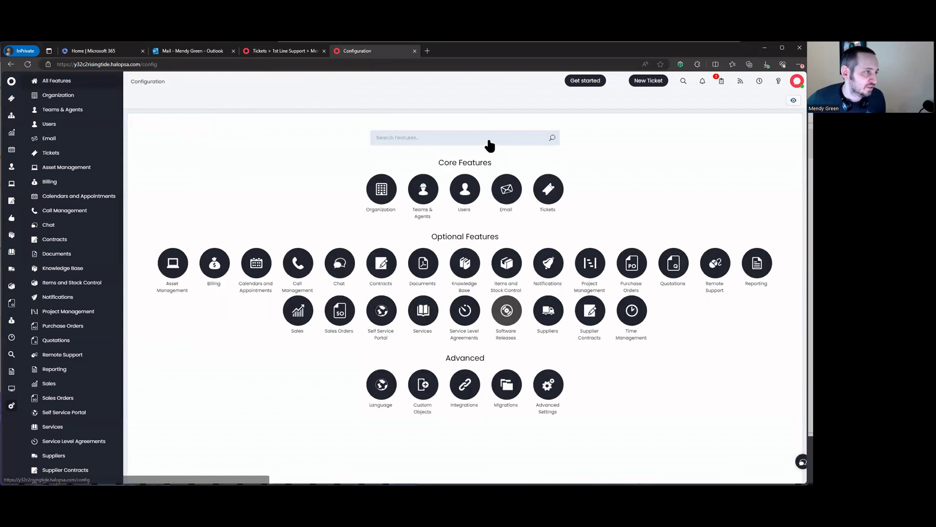
pyautogui.write('action')
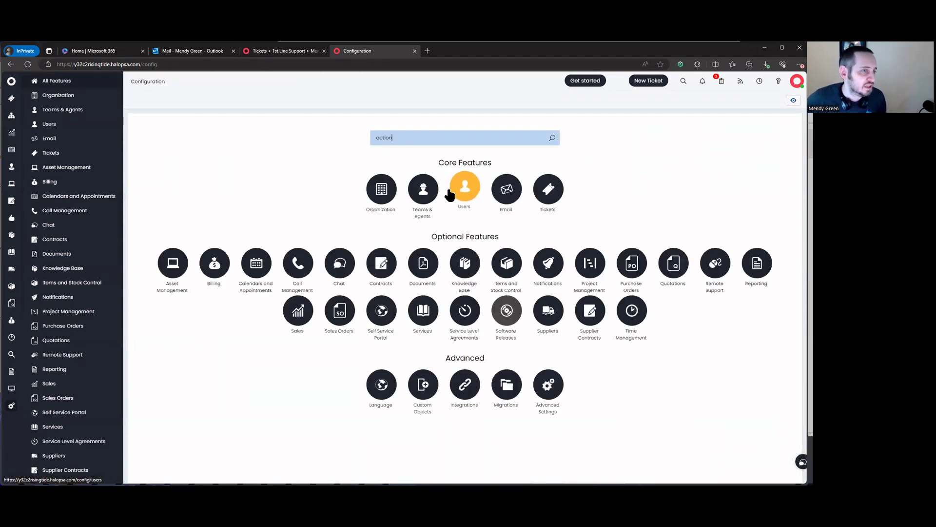
pyautogui.press('Return')
pyautogui.click(788, 100)
# Step: Set the new action's outcome description to SPAM and its button name to Treat as Spam
pyautogui.write('T')
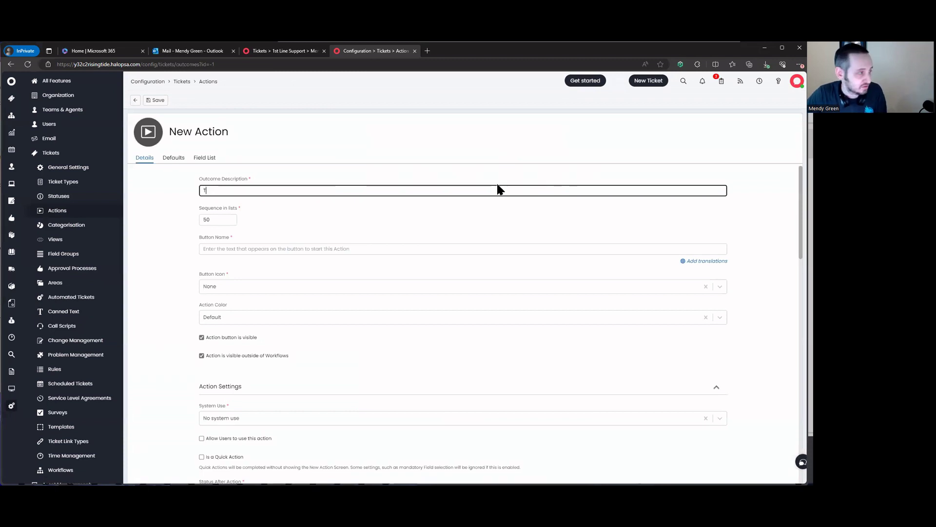
pyautogui.write('reat as Spam')
pyautogui.click(372, 247)
pyautogui.write('SPAM')
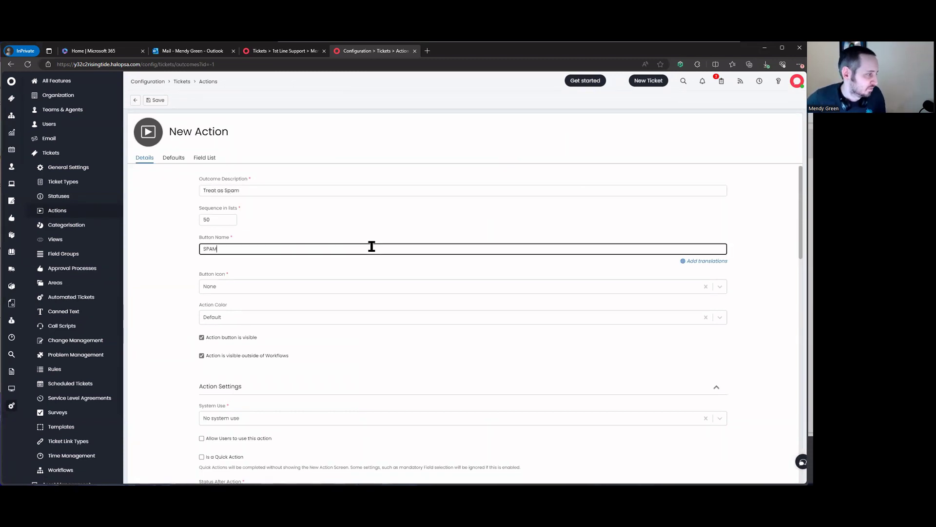
pyautogui.hotkey('ctrl', 'x')
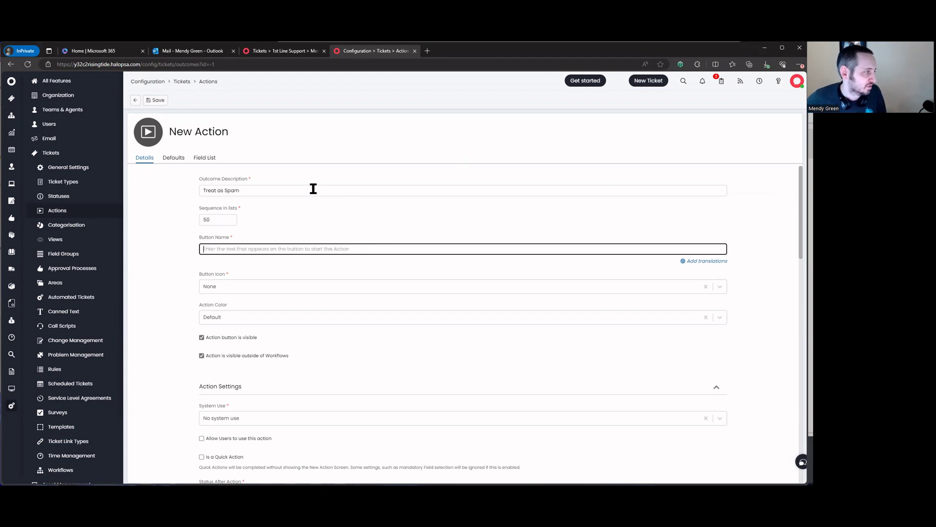
pyautogui.click(311, 188)
pyautogui.hotkey('ctrl', 'a')
pyautogui.hotkey('ctrl', 'v')
pyautogui.click(289, 248)
pyautogui.write('T')
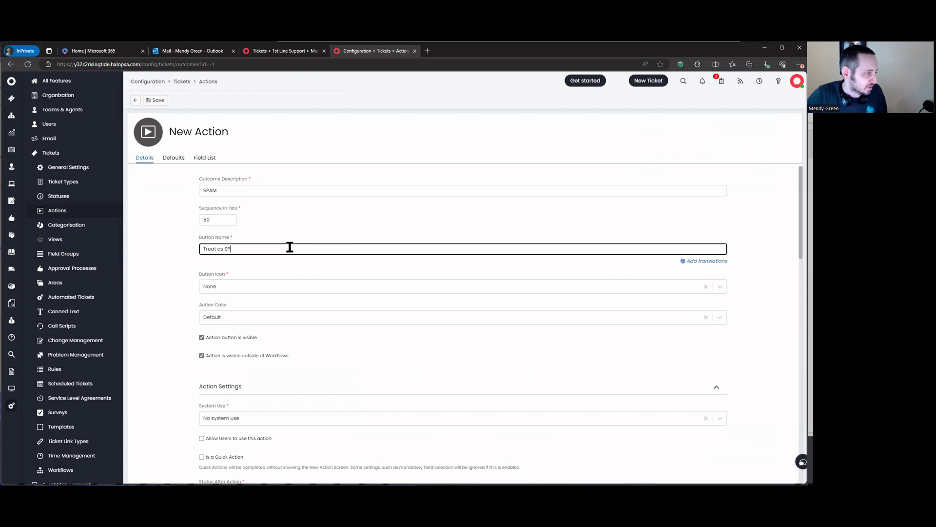
# Step: Search the button icon choices for "deny" and "blo", then clear the search
pyautogui.click(285, 292)
pyautogui.scroll(-3, 307, 310)
pyautogui.write('blo')
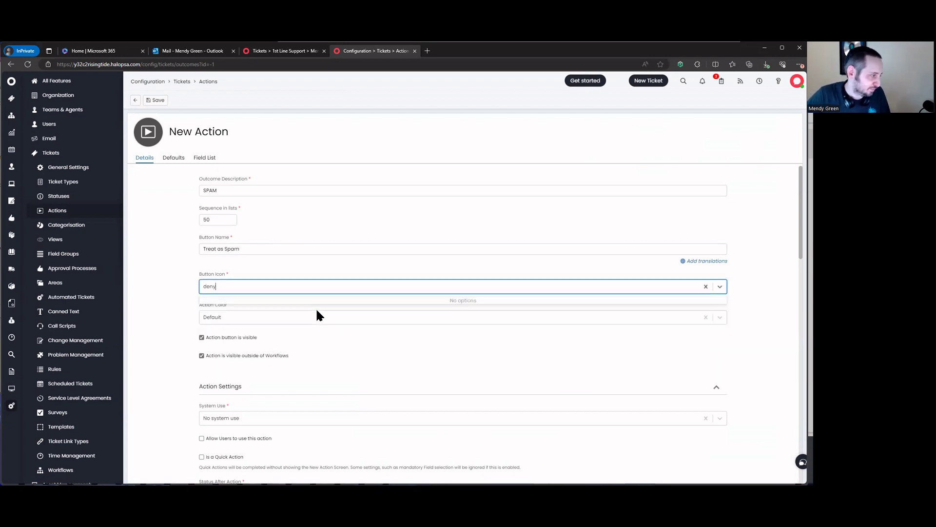
pyautogui.press('BackSpace')
pyautogui.press('BackSpace')
pyautogui.press('BackSpace')
pyautogui.write('blo')
pyautogui.press('BackSpace')
pyautogui.press('BackSpace')
pyautogui.press('BackSpace')
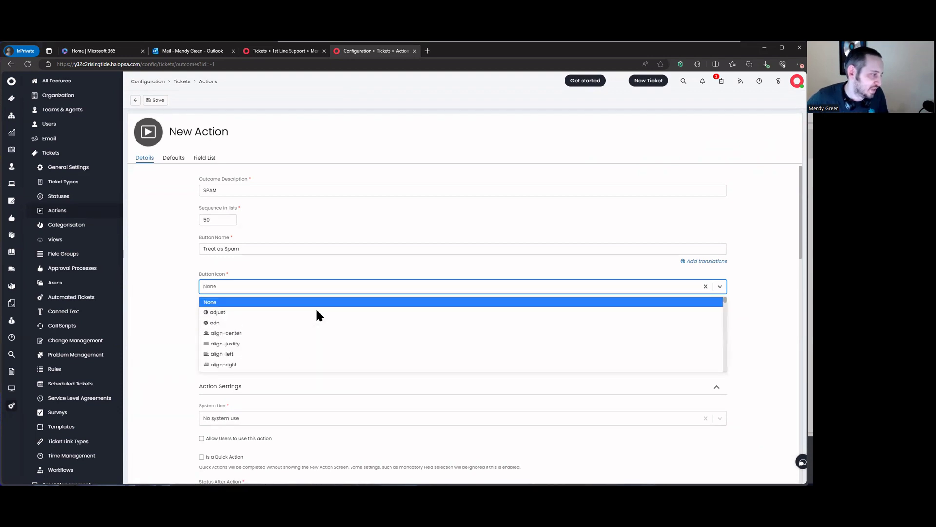
pyautogui.moveTo(726, 308); pyautogui.dragTo(727, 325)
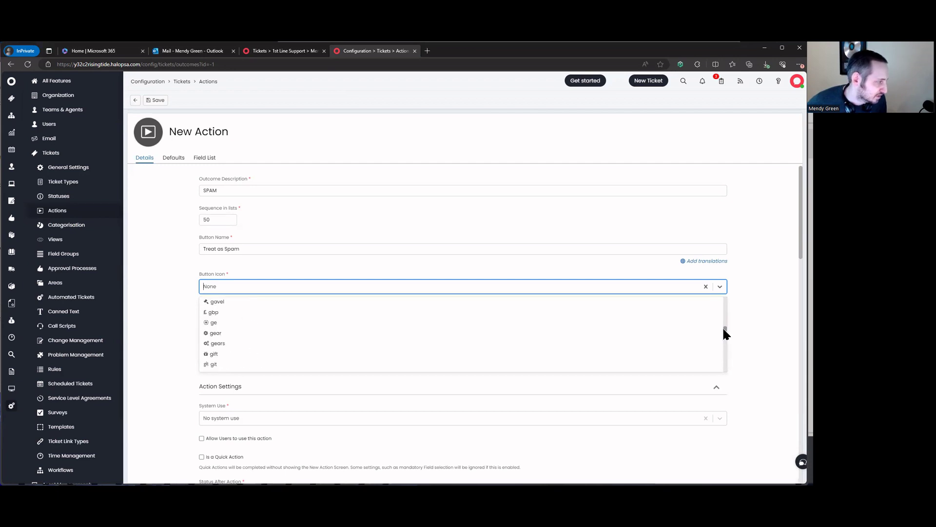
pyautogui.moveTo(725, 340); pyautogui.dragTo(606, 337)
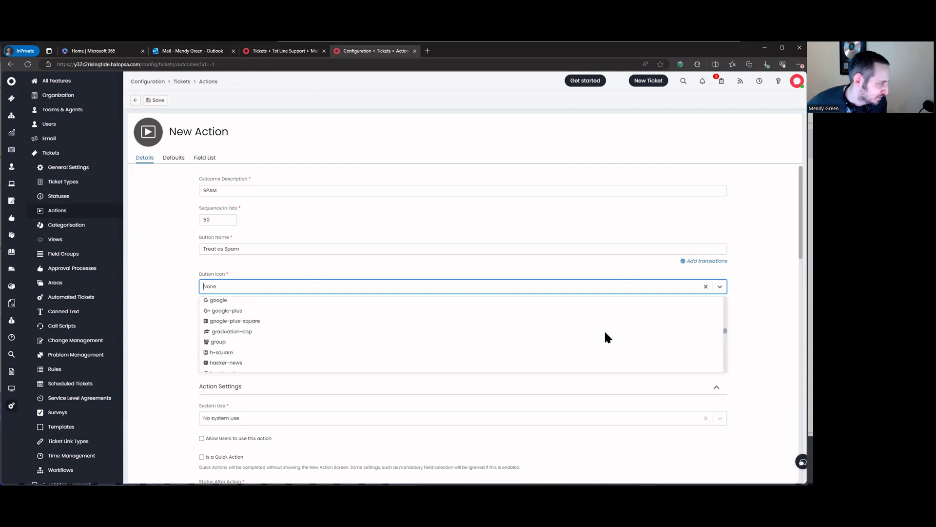
pyautogui.scroll(2, 607, 336)
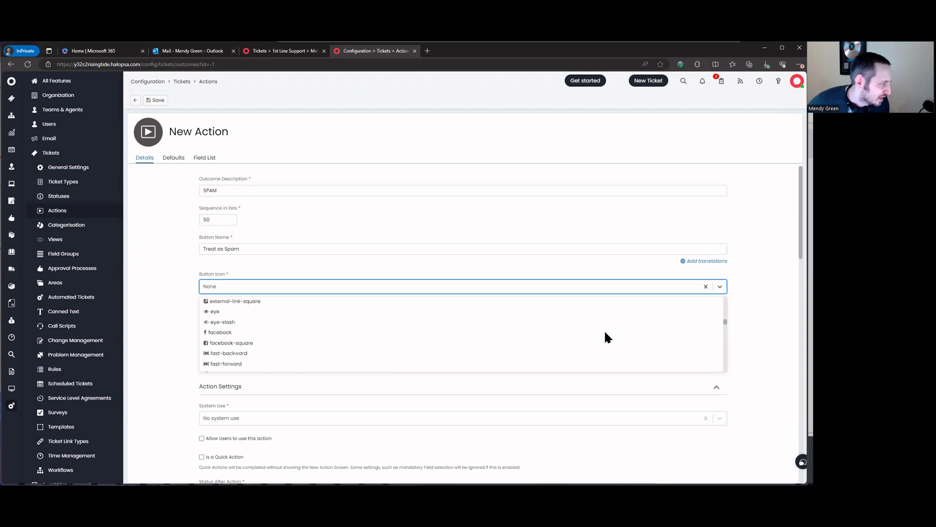
pyautogui.write('anr')
pyautogui.press('BackSpace')
pyautogui.press('BackSpace')
pyautogui.press('BackSpace')
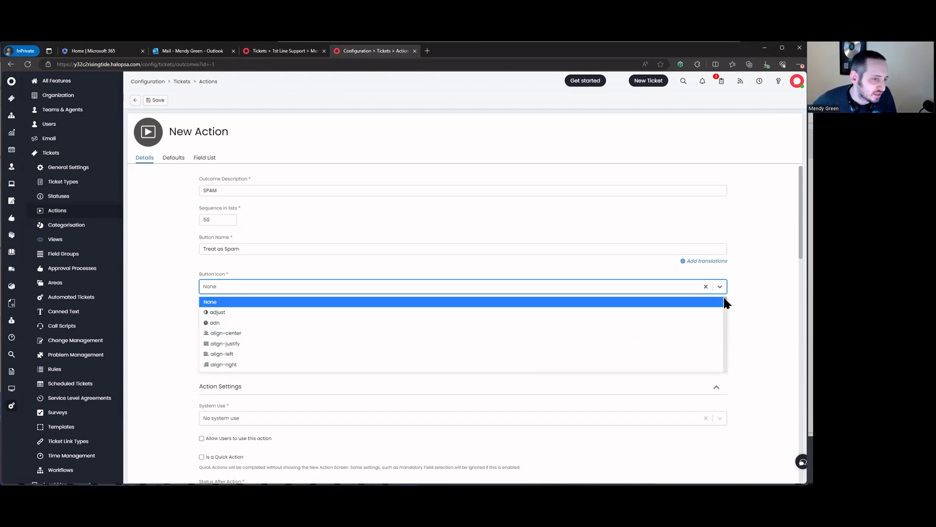
# Step: Set the new action's button icon to wheelchair
pyautogui.moveTo(726, 305); pyautogui.dragTo(728, 307)
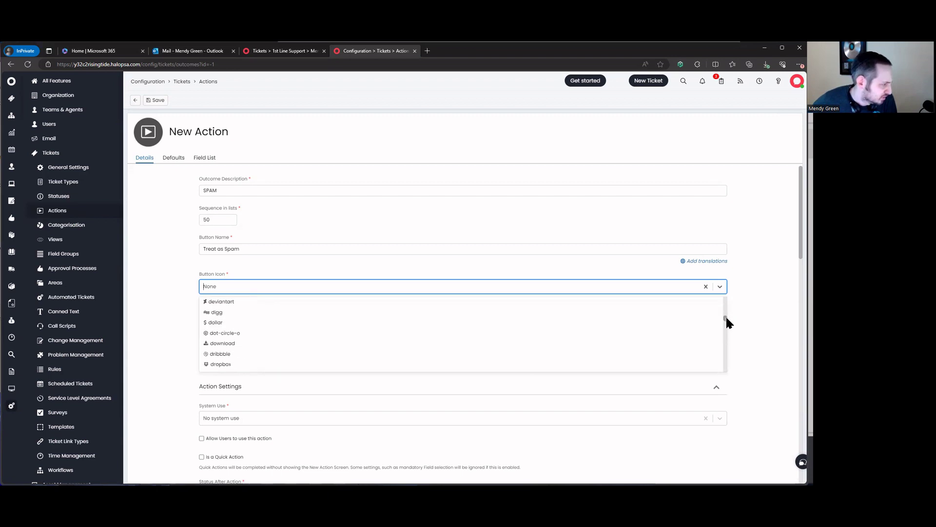
pyautogui.moveTo(726, 331); pyautogui.dragTo(727, 336)
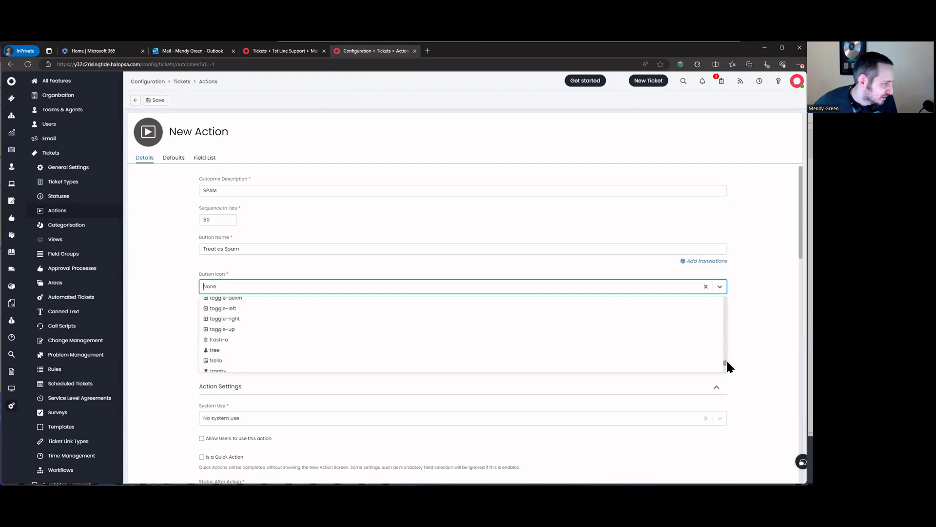
pyautogui.scroll(2, 619, 325)
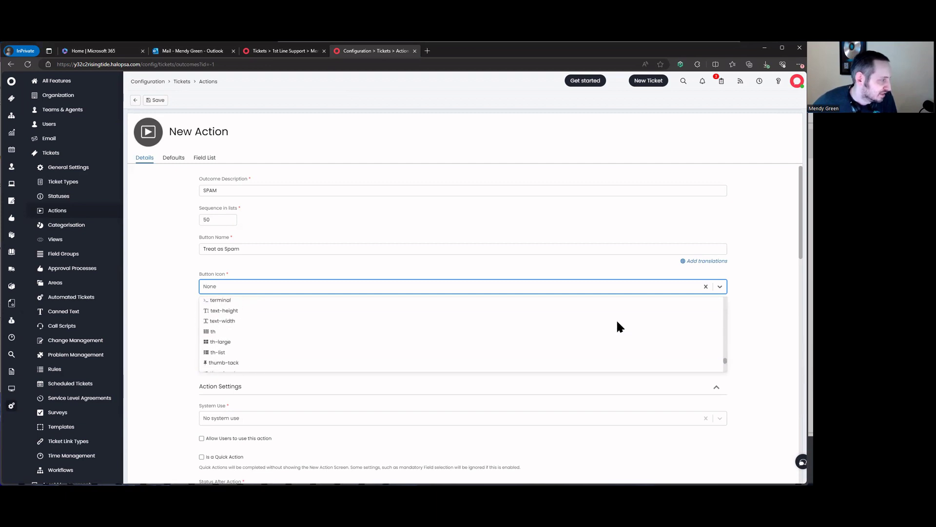
pyautogui.scroll(-4, 618, 325)
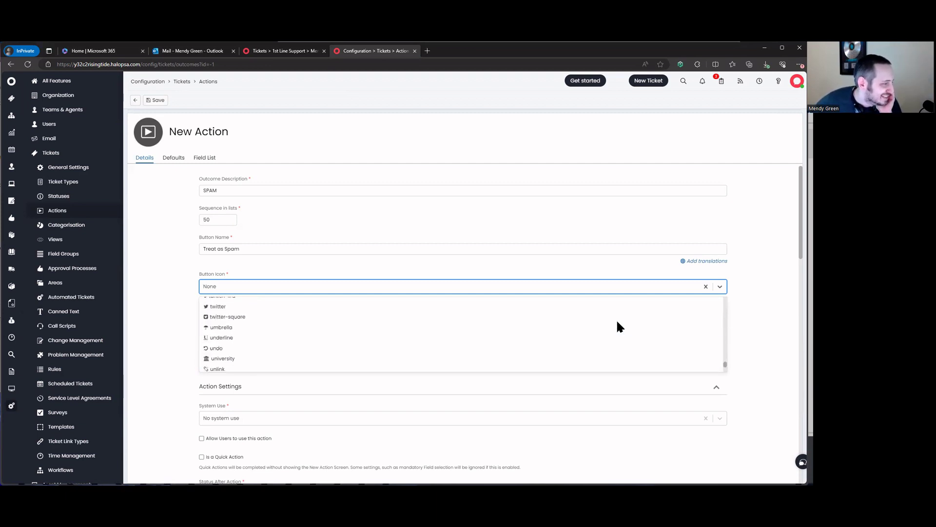
pyautogui.scroll(-2, 618, 326)
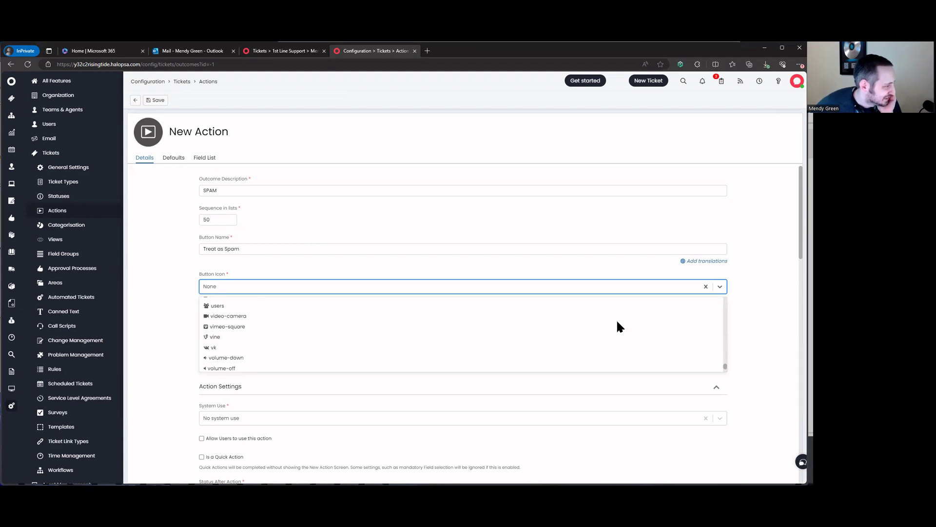
pyautogui.scroll(-3, 618, 325)
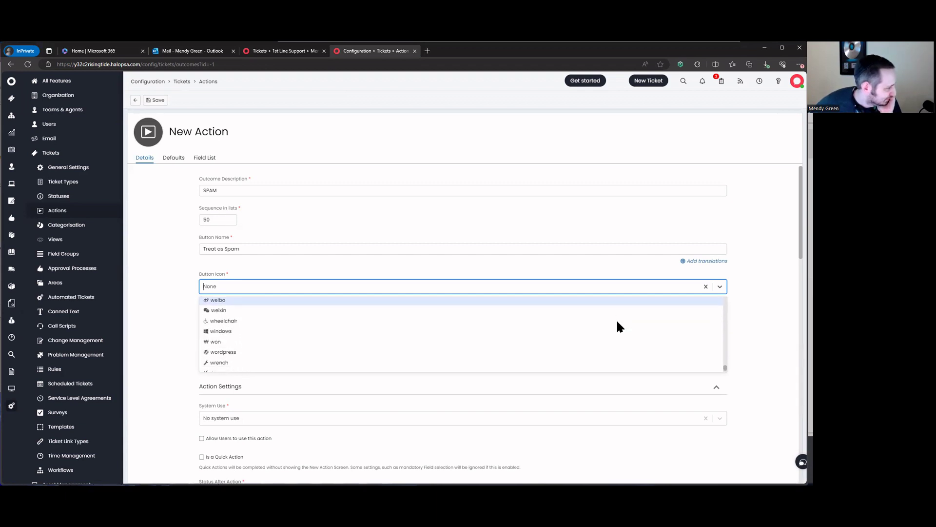
pyautogui.scroll(3, 619, 325)
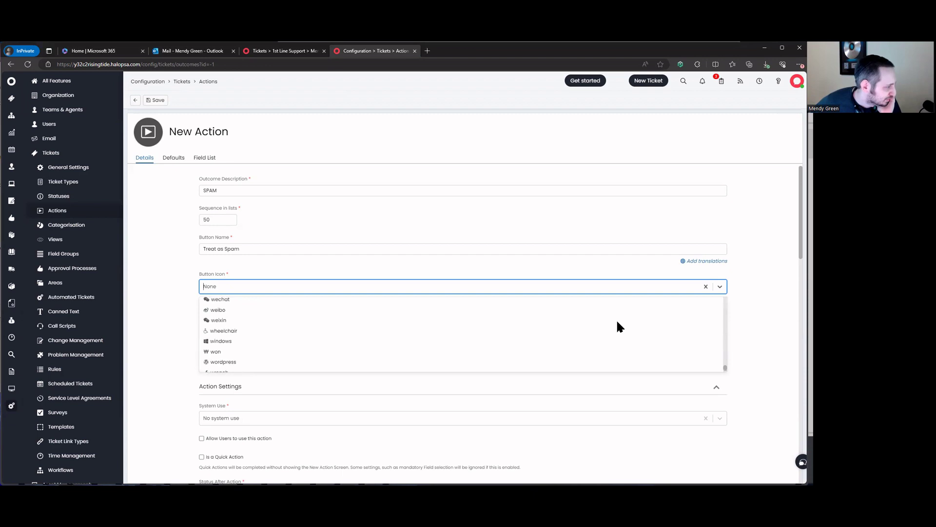
pyautogui.scroll(-1, 439, 320)
pyautogui.click(411, 328)
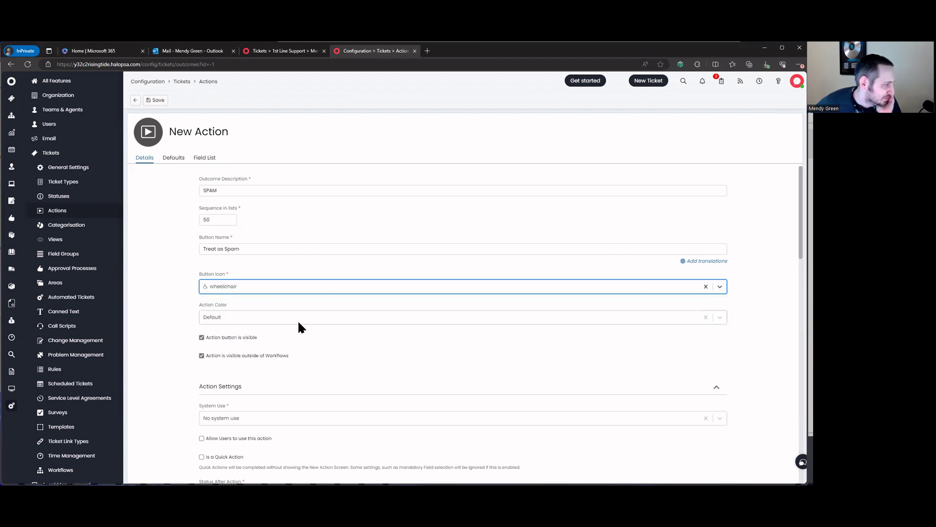
# Step: Give the action a custom black color (#000000) and turn off its visibility outside of workflows
pyautogui.click(248, 318)
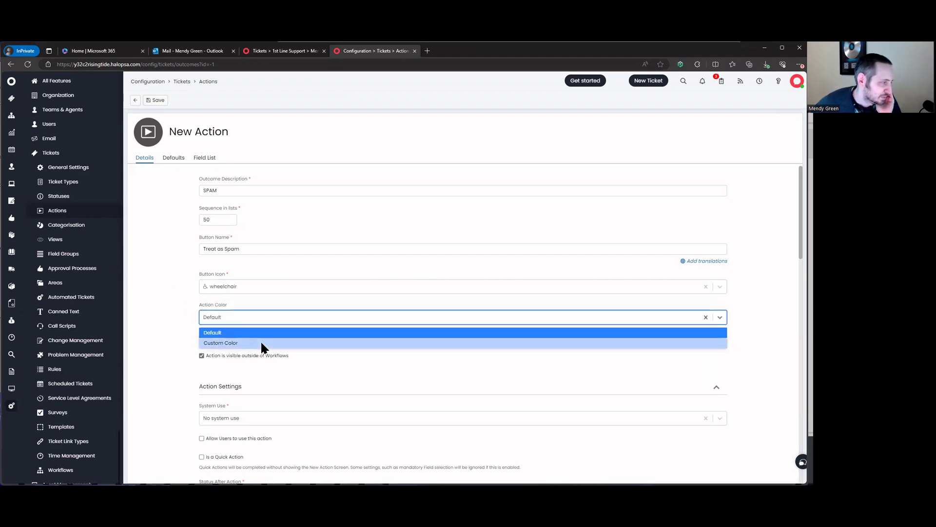
pyautogui.click(263, 341)
pyautogui.click(204, 364)
pyautogui.scroll(-2, 219, 365)
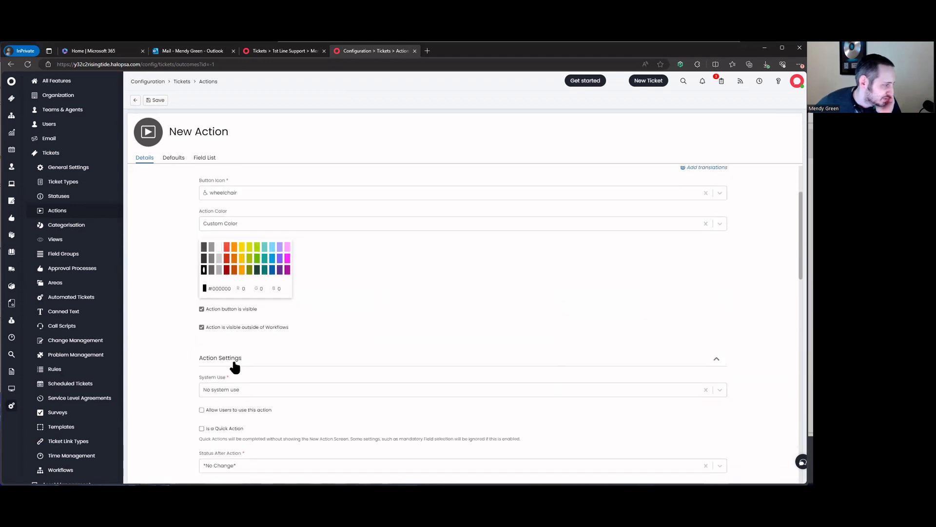
pyautogui.tripleClick(230, 326)
pyautogui.click(359, 330)
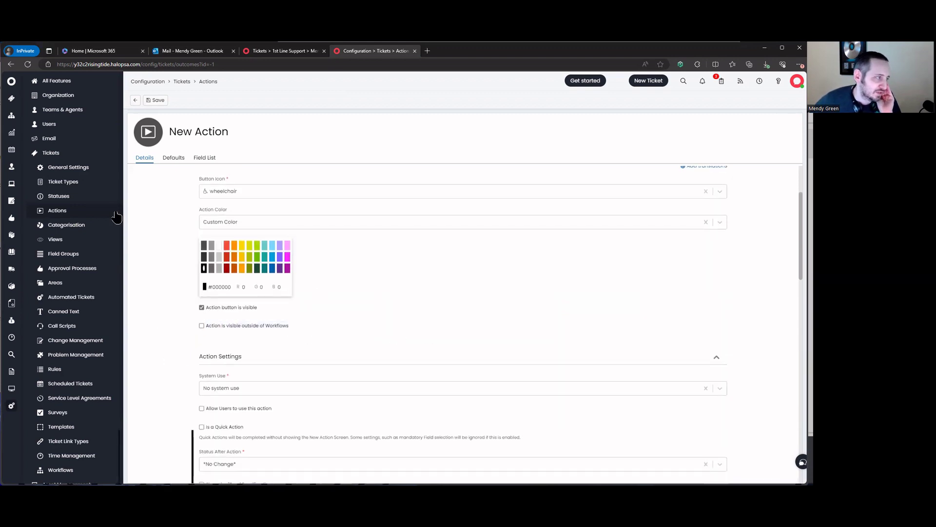
# Step: Set the action's system use to Send Webhook/Queue Integration Runbook and link it to the Treat as Spam runbook
pyautogui.scroll(-2, 369, 346)
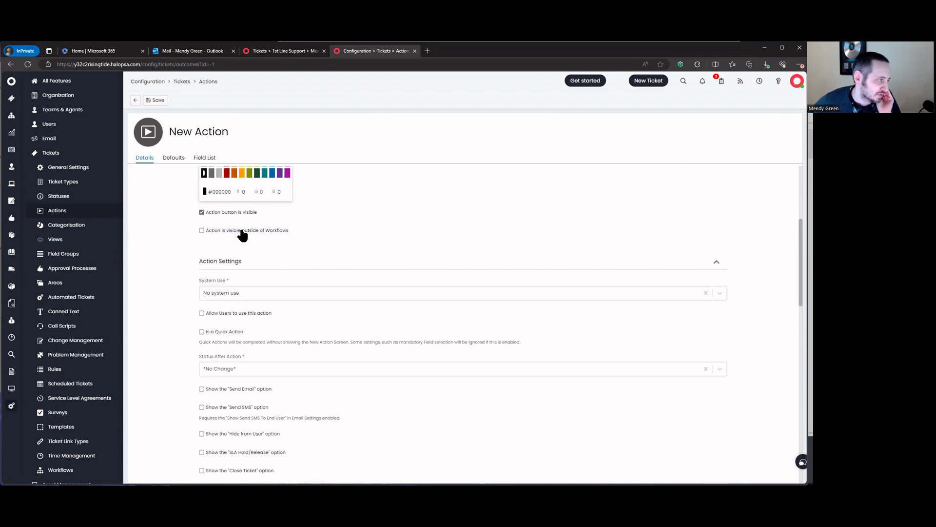
pyautogui.click(273, 294)
pyautogui.scroll(-3, 303, 347)
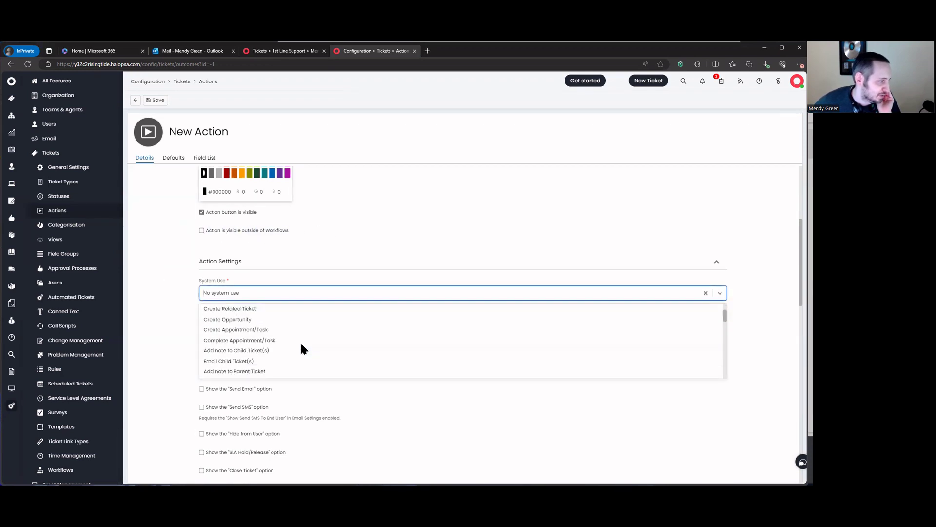
pyautogui.scroll(-10, 302, 347)
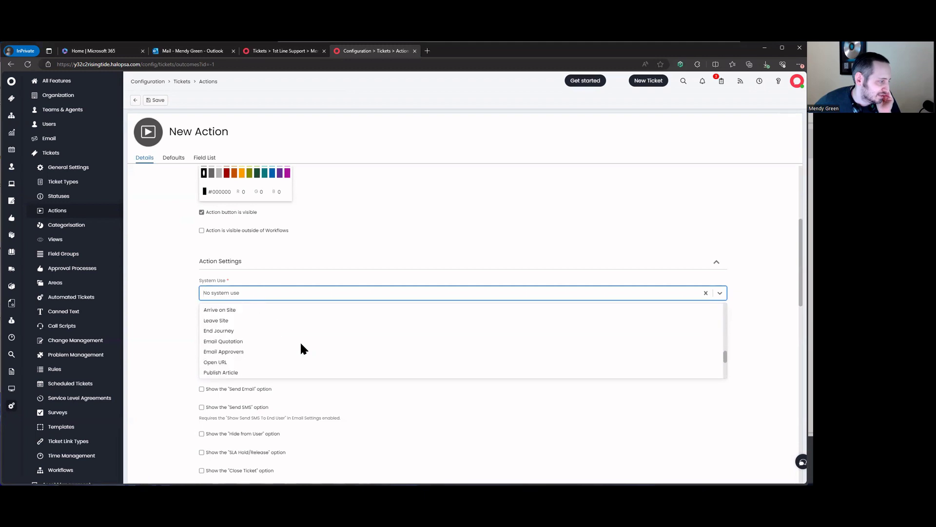
pyautogui.scroll(2, 303, 348)
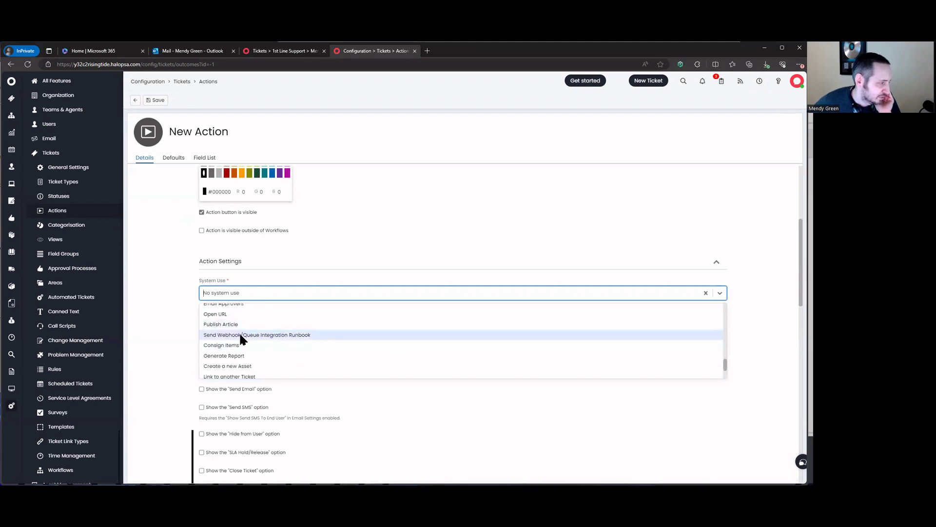
pyautogui.click(266, 337)
pyautogui.click(227, 323)
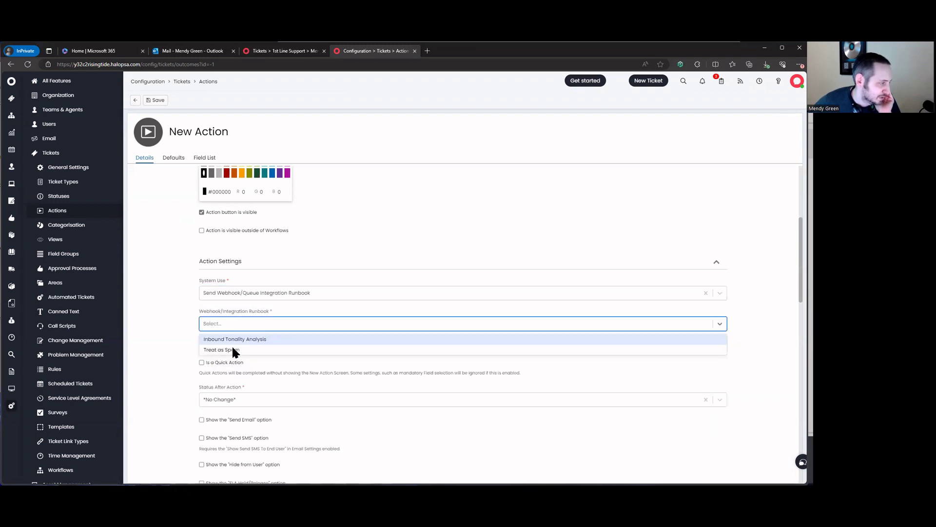
pyautogui.click(263, 336)
pyautogui.click(156, 335)
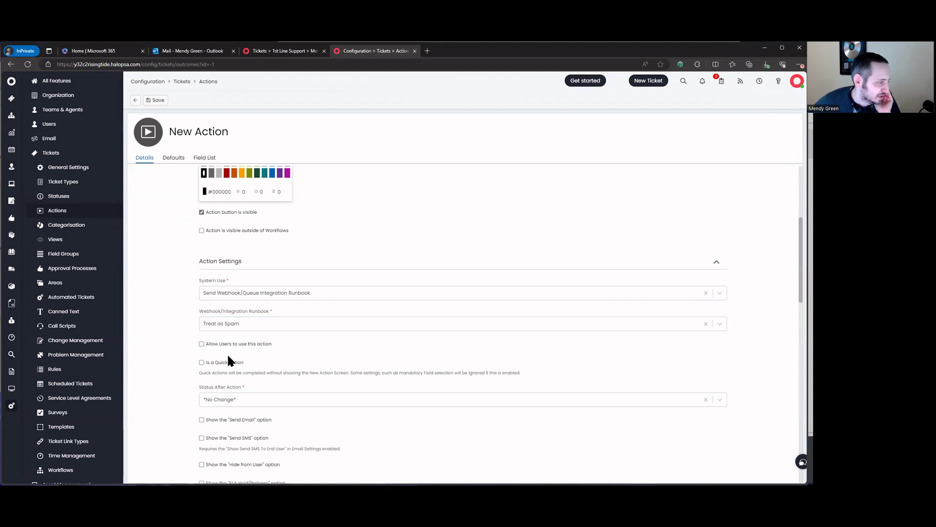
# Step: Check the action's Status After Action options and its field list, and save the new action
pyautogui.scroll(-1, 254, 356)
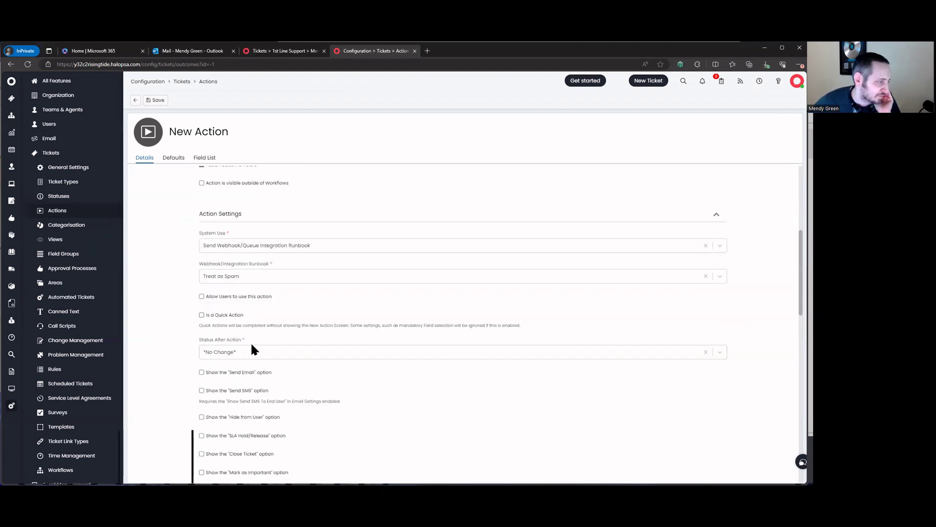
pyautogui.click(281, 349)
pyautogui.click(244, 316)
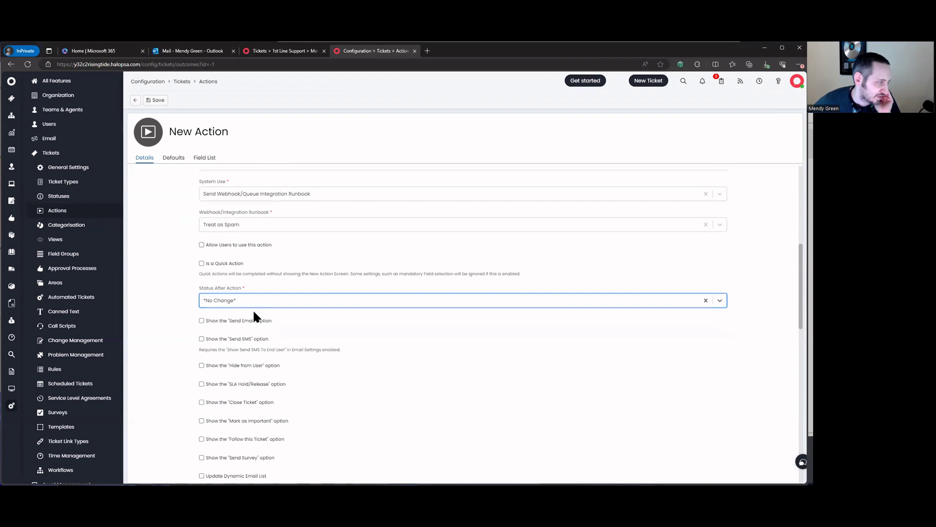
pyautogui.scroll(3, 185, 302)
pyautogui.scroll(1, 186, 301)
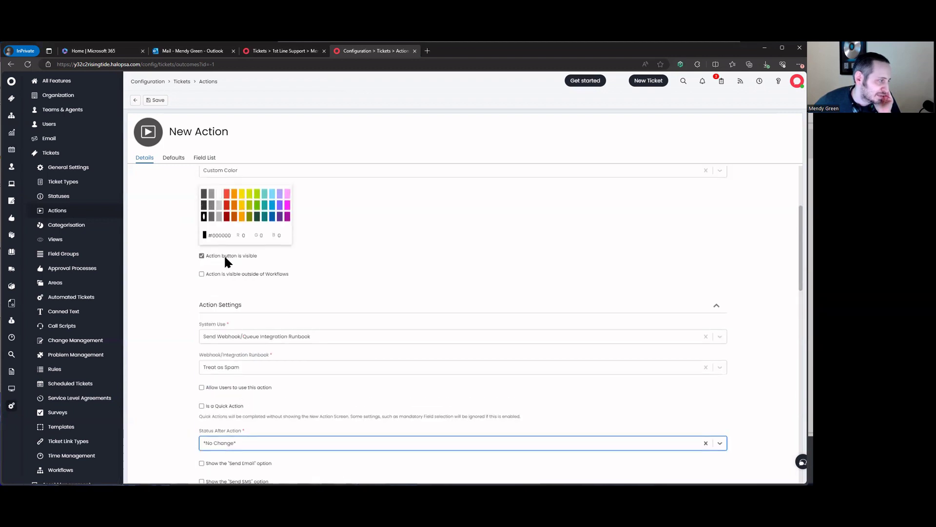
pyautogui.click(205, 158)
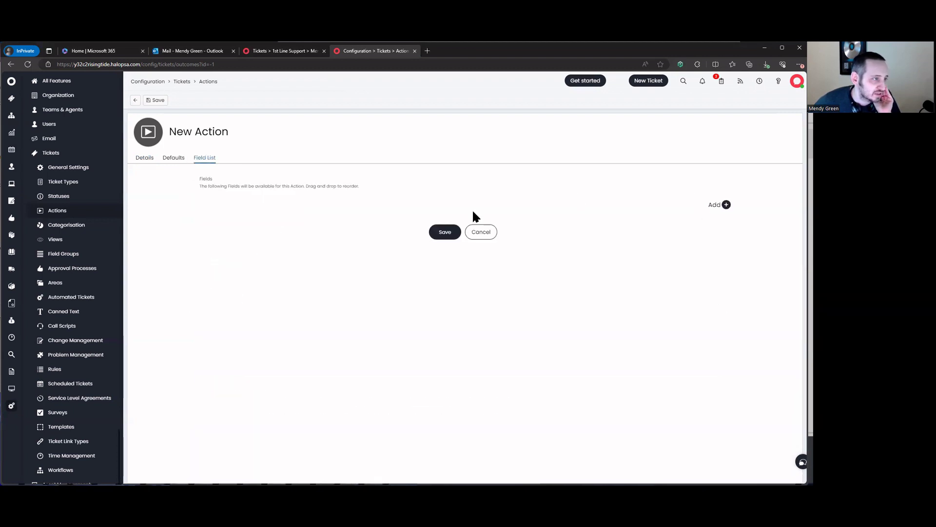
pyautogui.click(155, 100)
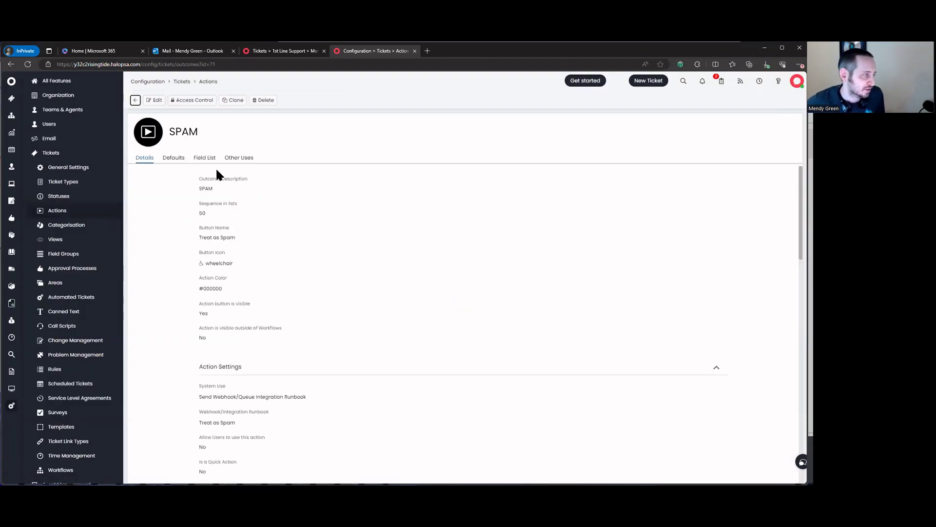
# Step: Check the open trackpad ticket for its assigned workflow and available actions, and return to the configuration
pyautogui.click(314, 52)
pyautogui.click(792, 100)
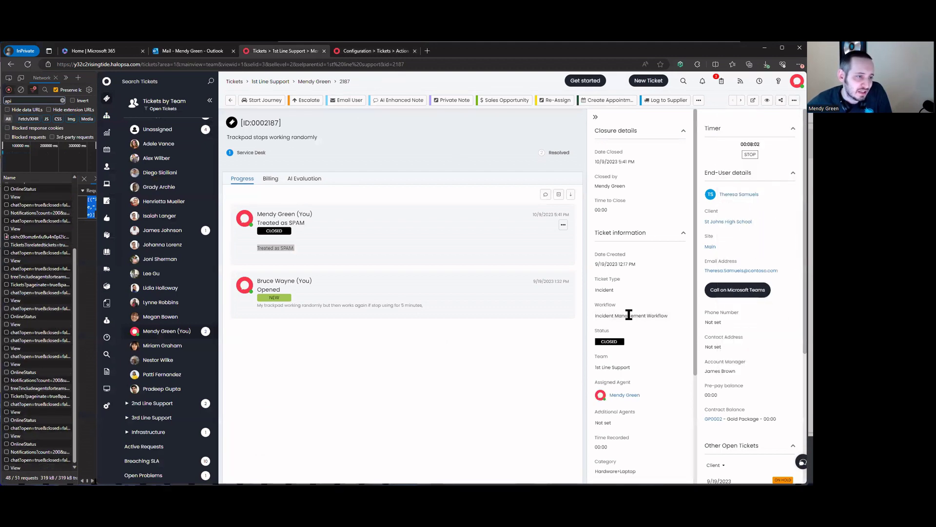
pyautogui.click(699, 100)
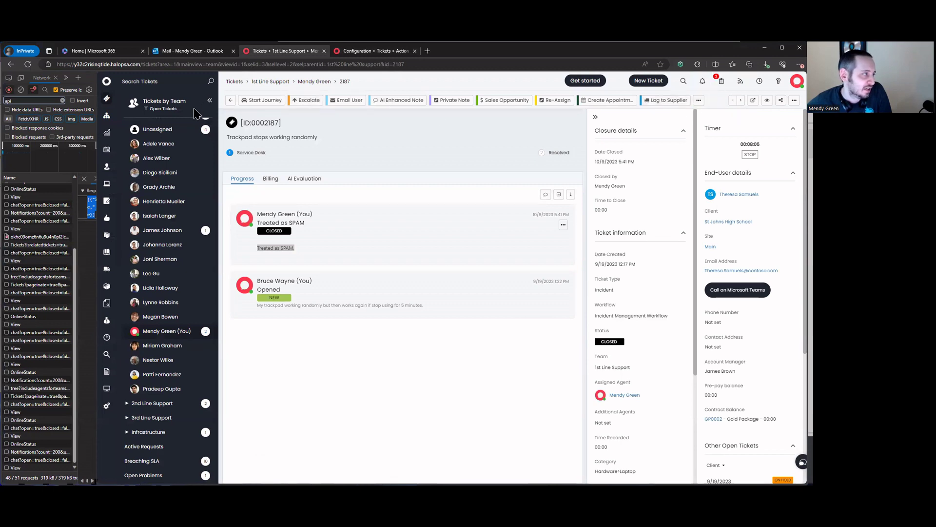
pyautogui.hotkey('ctrl', 'Tab')
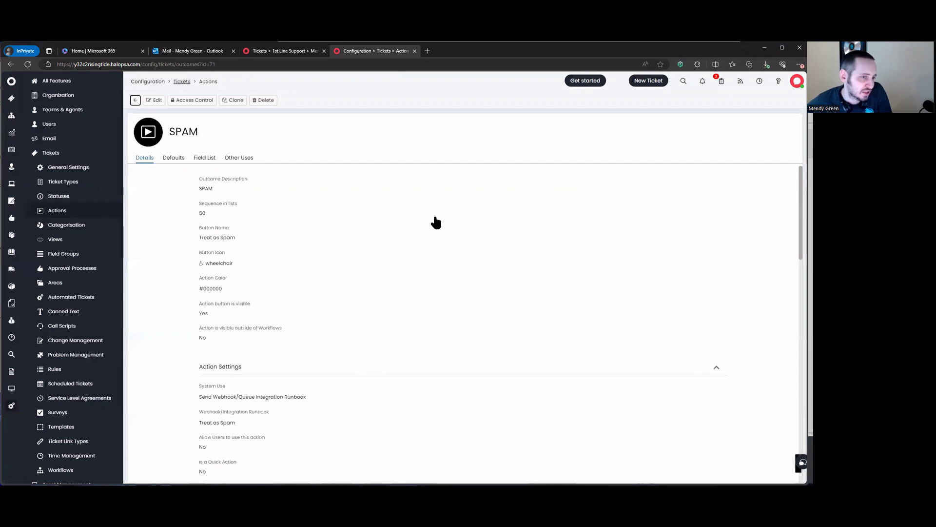
# Step: Edit the Incident Management Workflow's details and add Treat as Spam to the agent actions allowed at any step
pyautogui.hotkey('alt', 'Left')
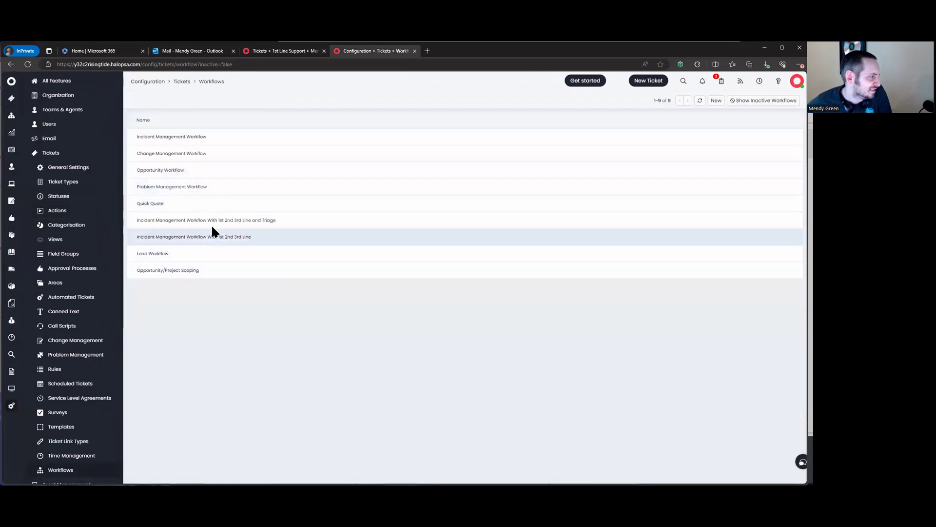
pyautogui.click(230, 138)
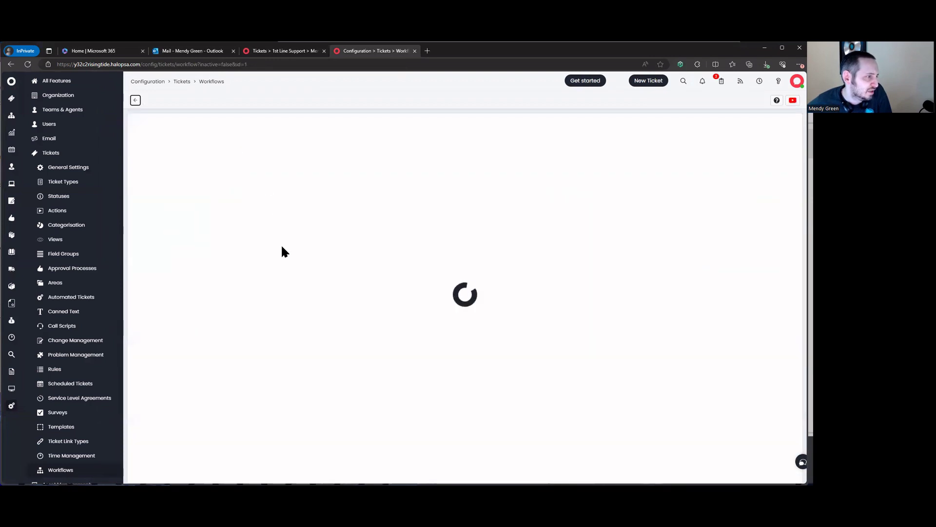
pyautogui.click(181, 158)
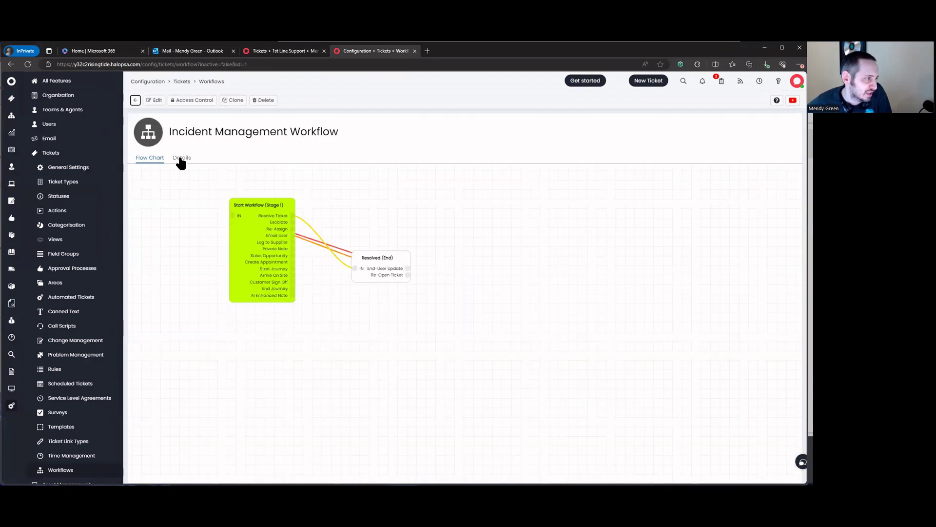
pyautogui.click(154, 100)
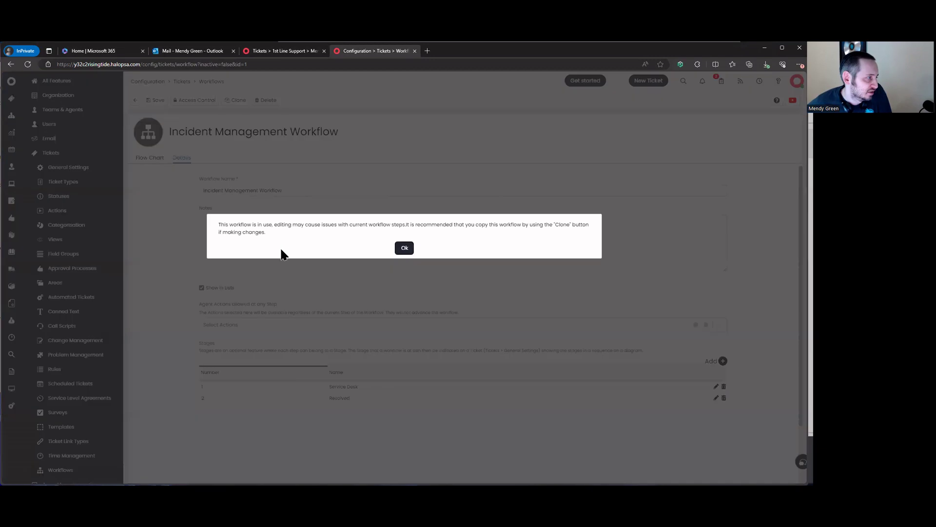
pyautogui.click(403, 248)
pyautogui.click(303, 325)
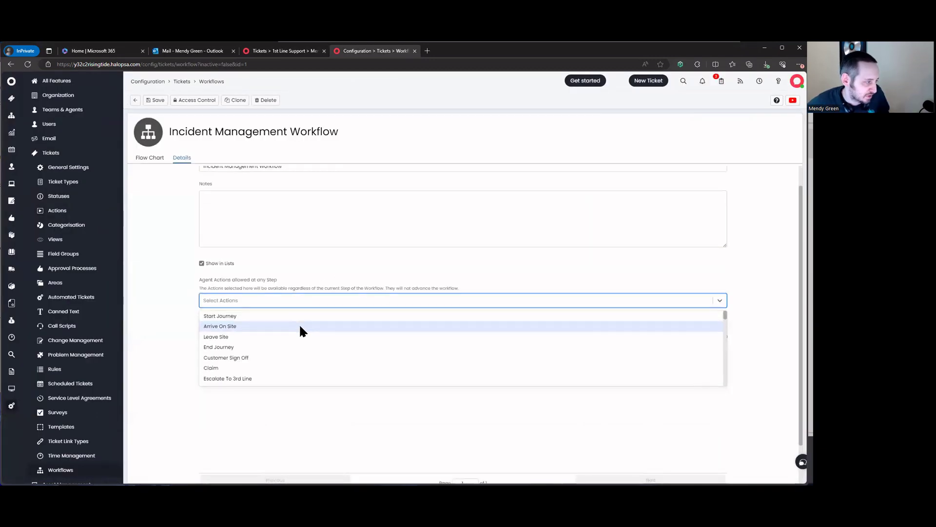
pyautogui.write('treat')
pyautogui.press('Return')
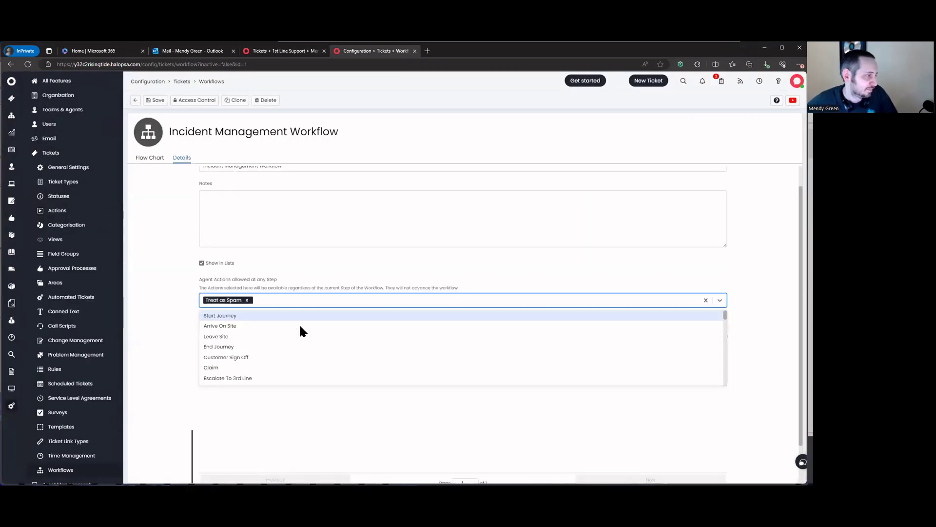
# Step: Save the Incident Management Workflow, and run the Treat as Spam action on the reloaded trackpad ticket
pyautogui.click(142, 284)
pyautogui.click(156, 100)
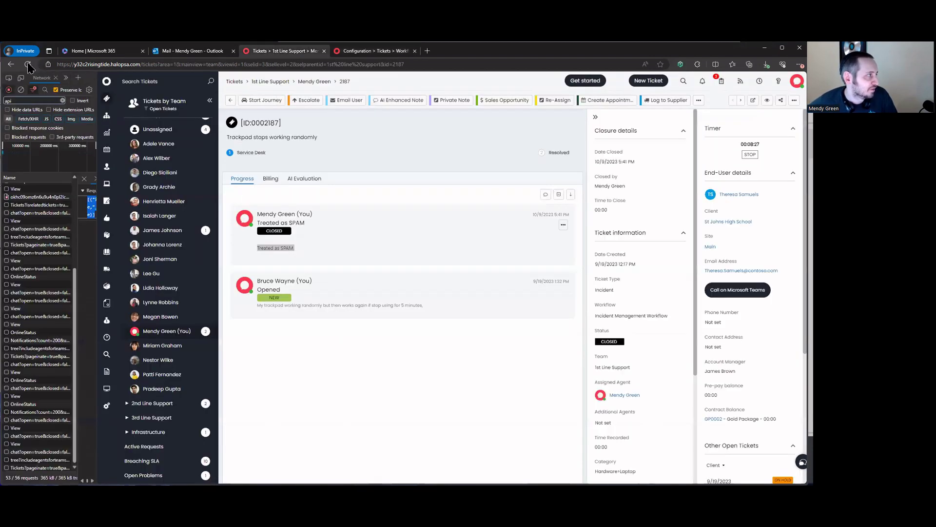
pyautogui.click(28, 64)
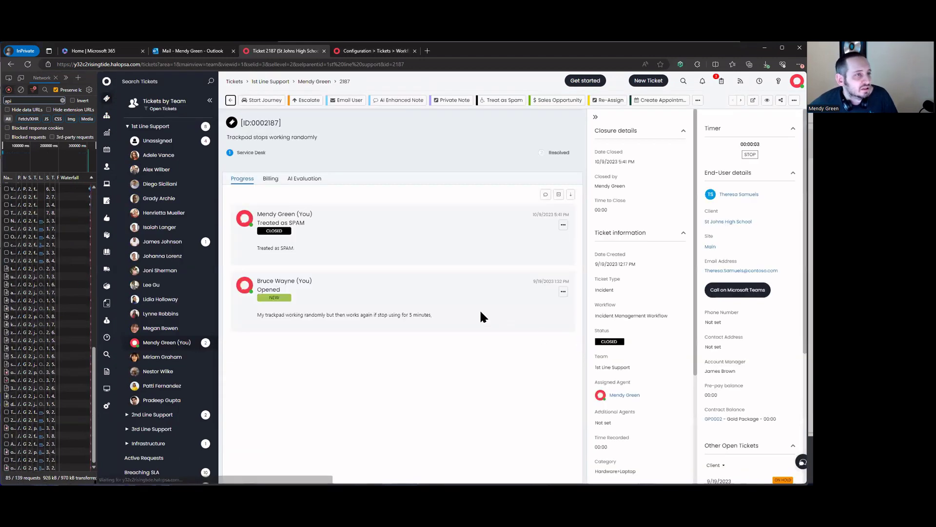
pyautogui.click(506, 103)
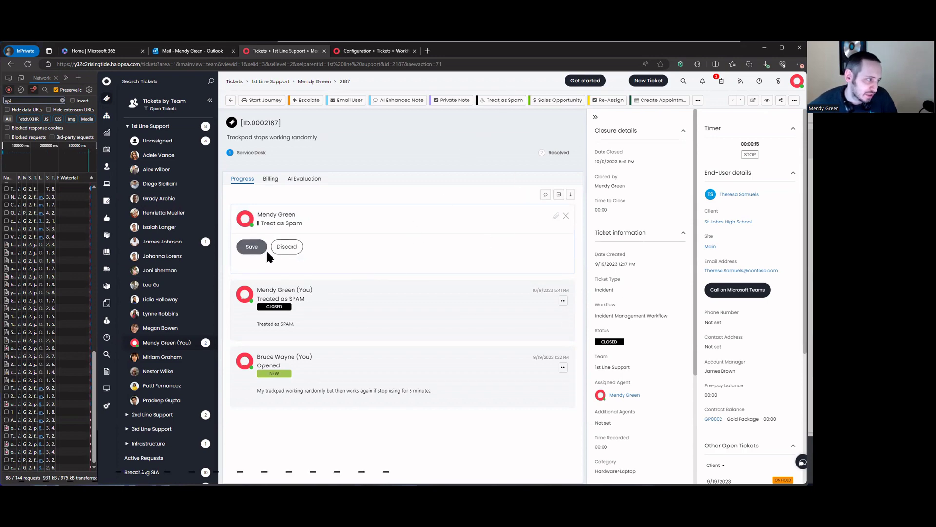
pyautogui.click(252, 247)
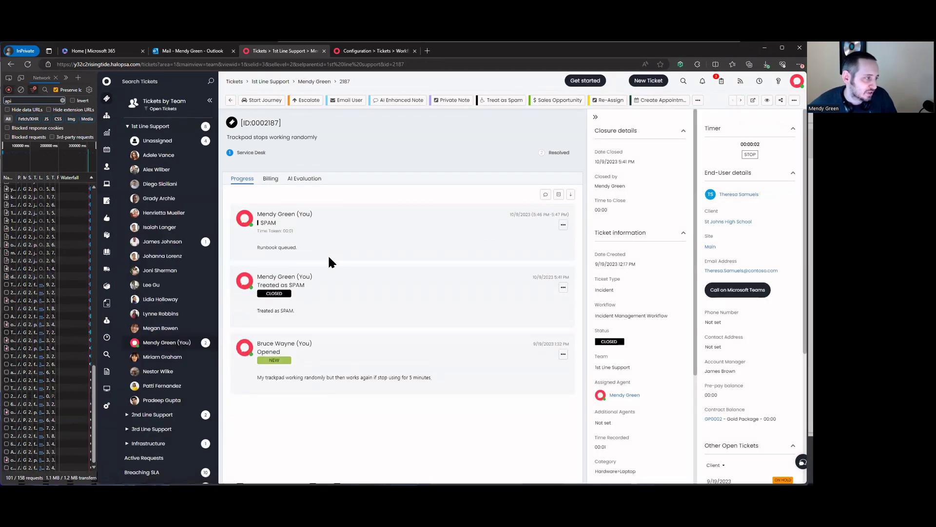
# Step: Include the hidden actions in the trackpad ticket's progress history and examine its entries for the runbook's outcome
pyautogui.click(545, 194)
pyautogui.click(533, 205)
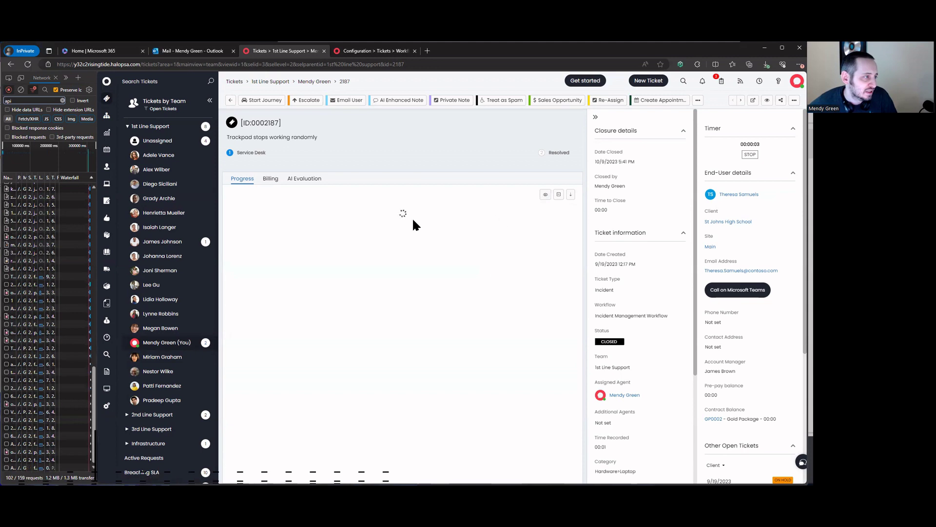
pyautogui.scroll(-3, 444, 305)
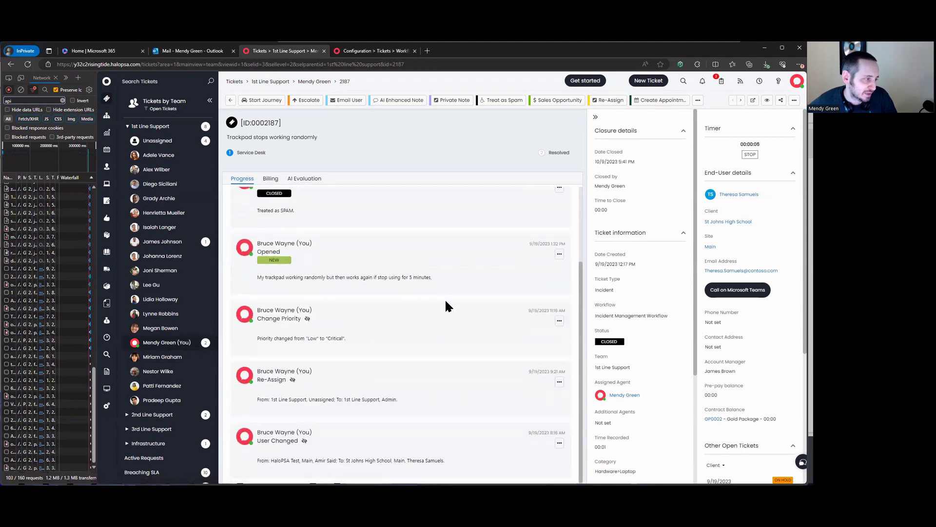
pyautogui.scroll(3, 444, 297)
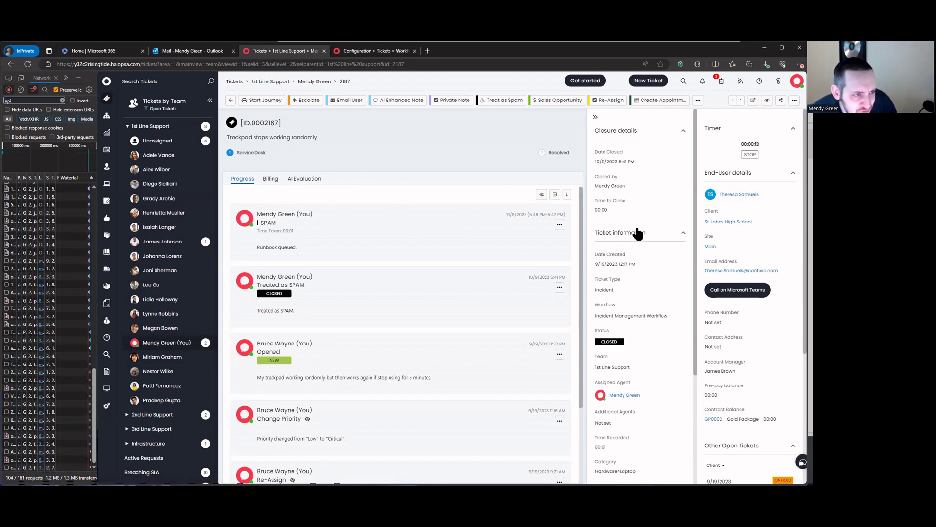
# Step: Search the configuration for email, and examine the email rules list and the general email settings
pyautogui.click(392, 51)
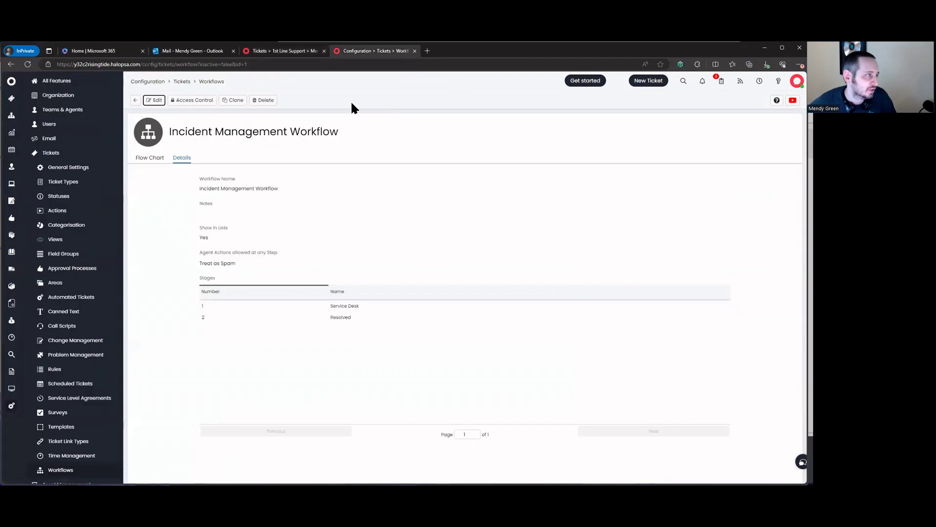
pyautogui.click(147, 82)
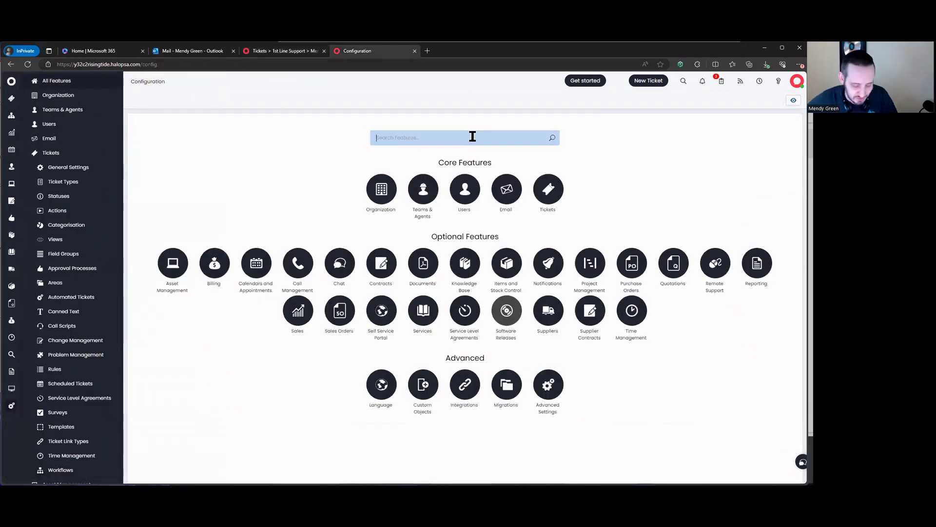
pyautogui.click(472, 137)
pyautogui.write('email')
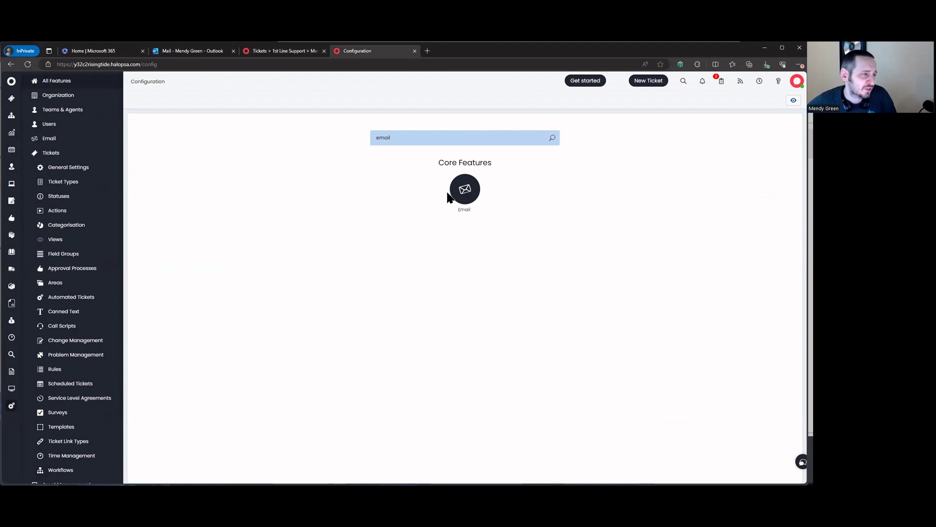
pyautogui.click(465, 188)
pyautogui.scroll(-2, 330, 240)
pyautogui.scroll(2, 277, 195)
pyautogui.click(278, 198)
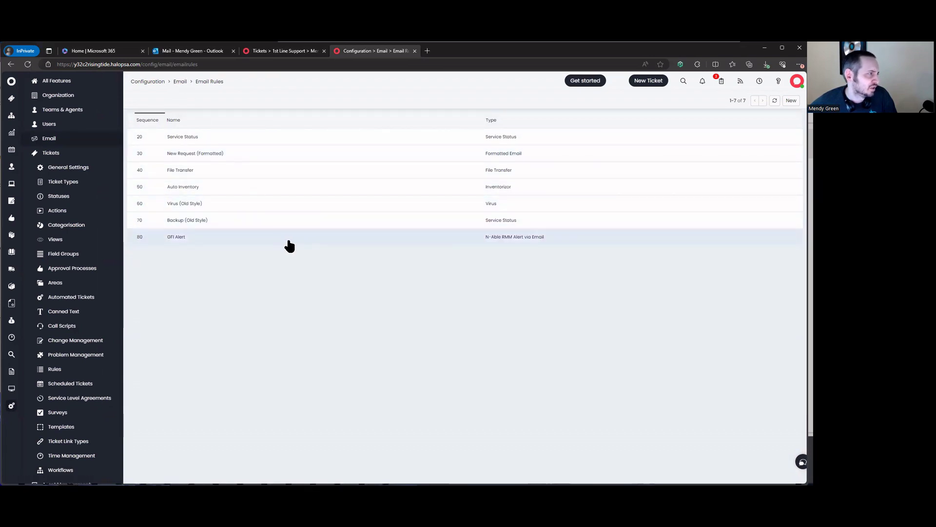
pyautogui.click(775, 101)
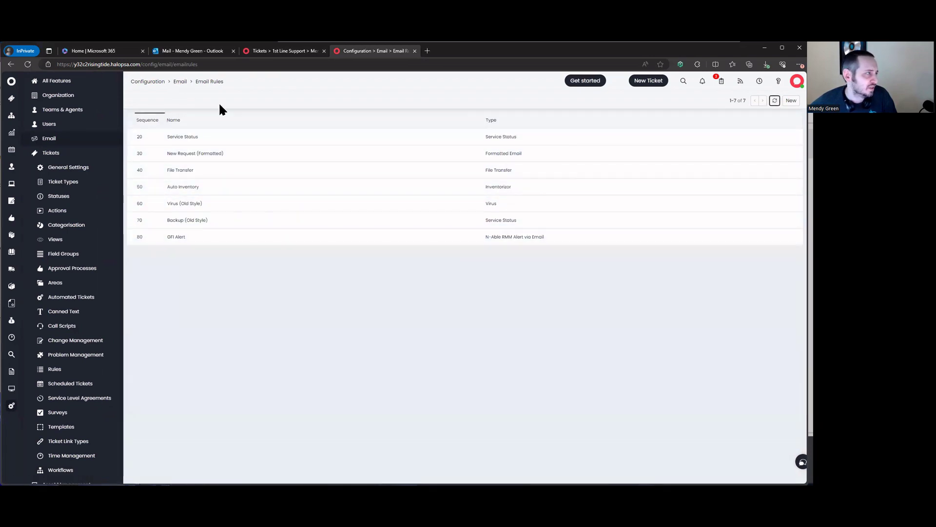
pyautogui.click(180, 83)
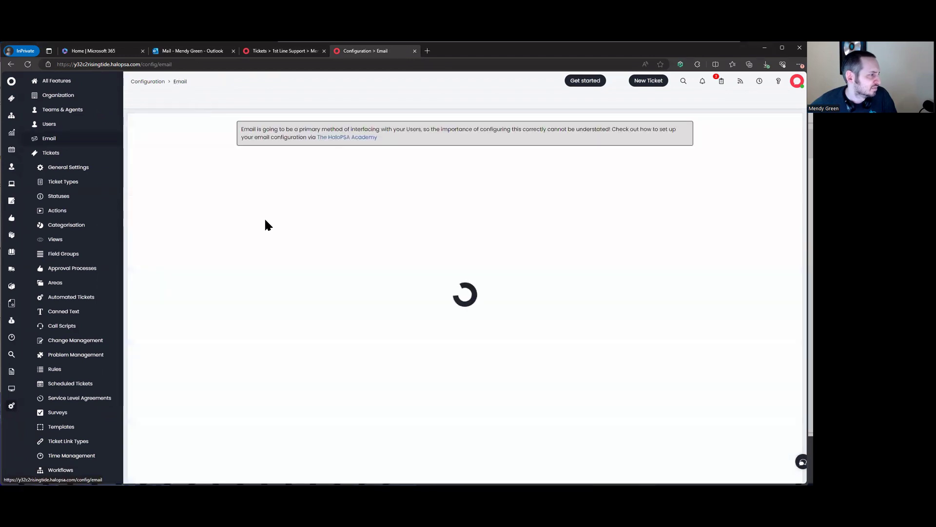
pyautogui.scroll(-10, 301, 290)
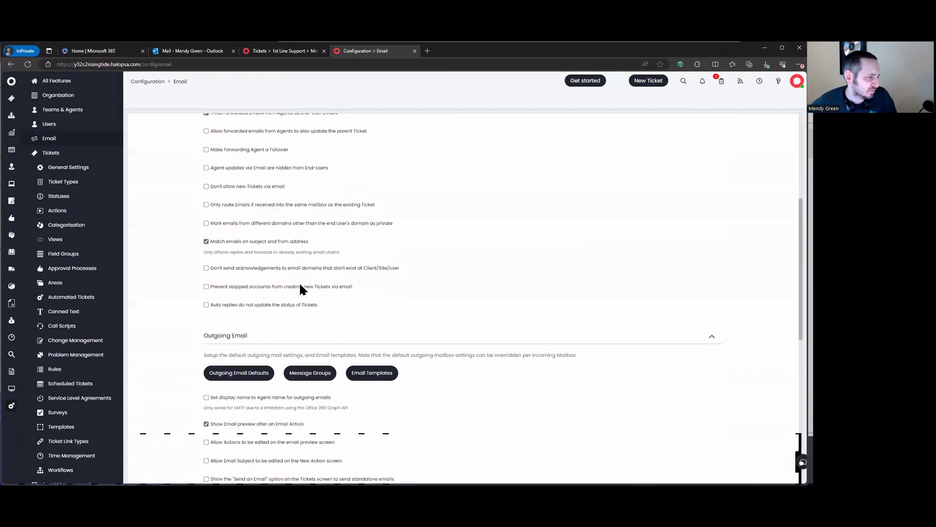
pyautogui.scroll(10, 300, 290)
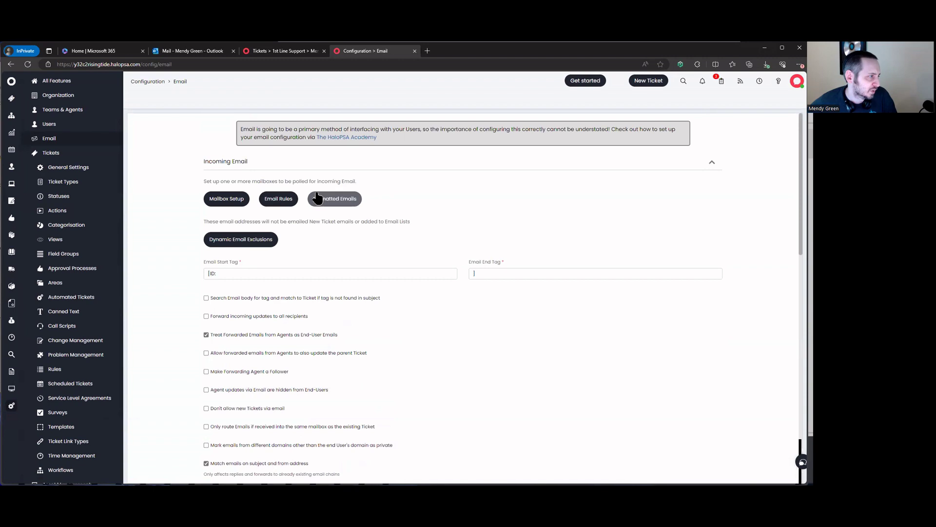
# Step: Check the matching fields offered for a new Ignore Email rule, discard it and return to the email configuration
pyautogui.click(281, 200)
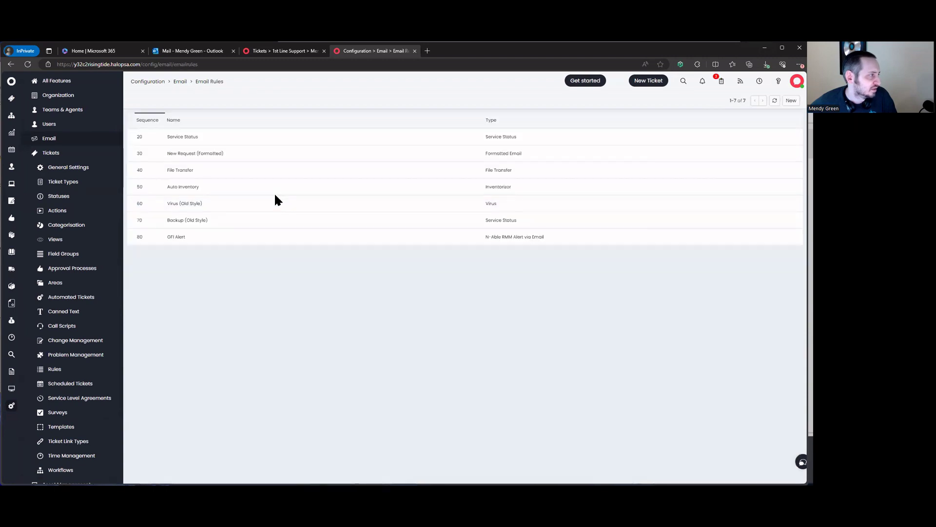
pyautogui.click(791, 101)
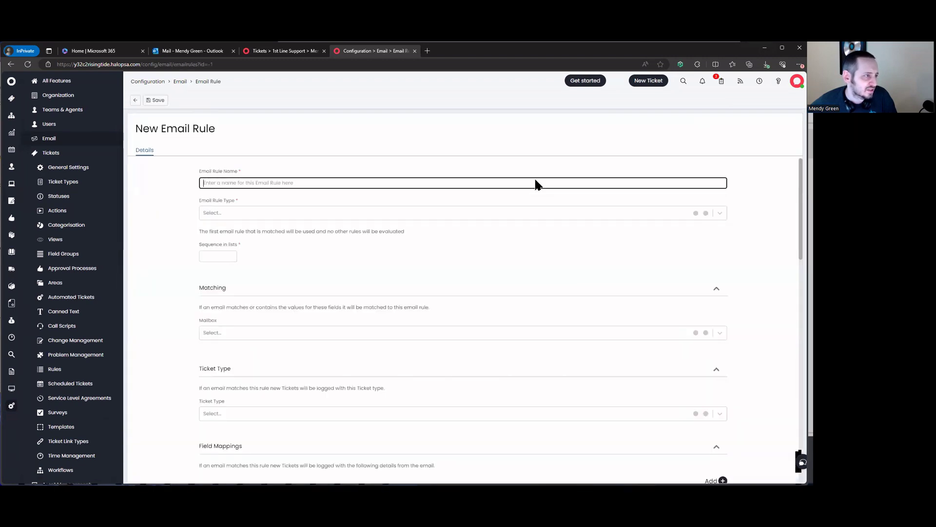
pyautogui.click(286, 215)
pyautogui.click(259, 228)
pyautogui.scroll(-1, 274, 253)
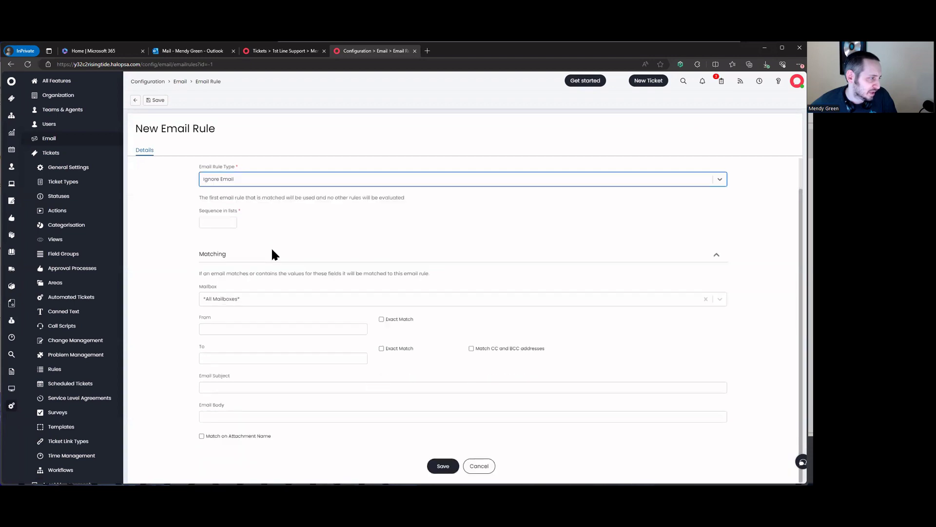
pyautogui.click(479, 466)
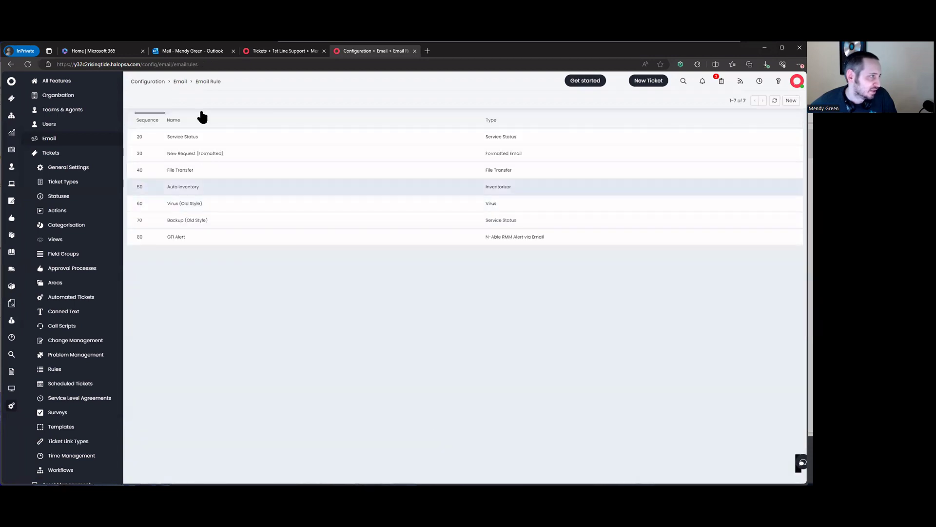
pyautogui.click(178, 82)
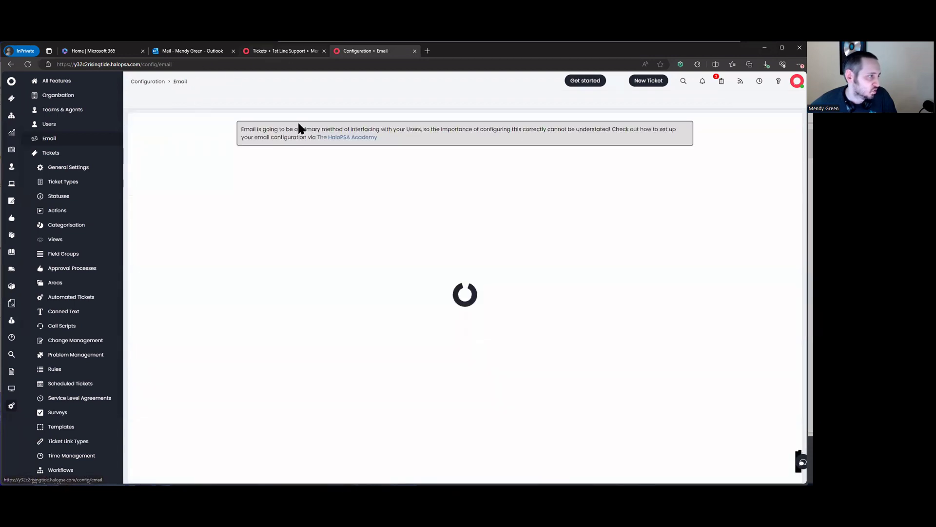
# Step: Check the trackpad ticket's billing details, sharing option and additional ticket options
pyautogui.hotkey('ctrl', 'shift', 'Tab')
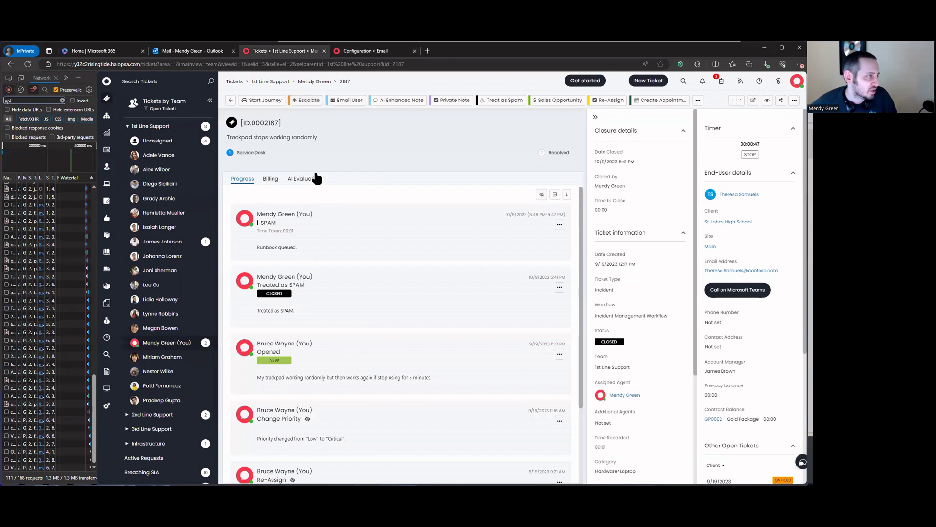
pyautogui.click(272, 180)
pyautogui.click(243, 181)
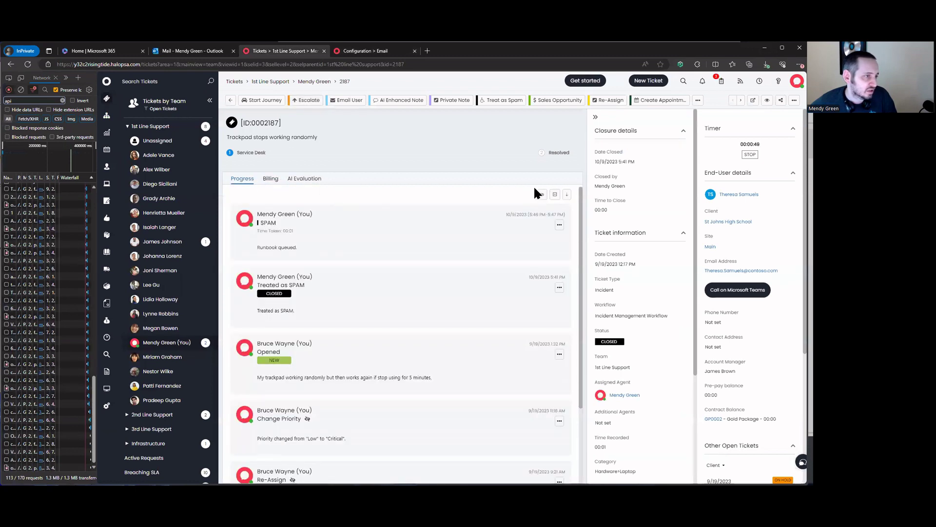
pyautogui.click(781, 100)
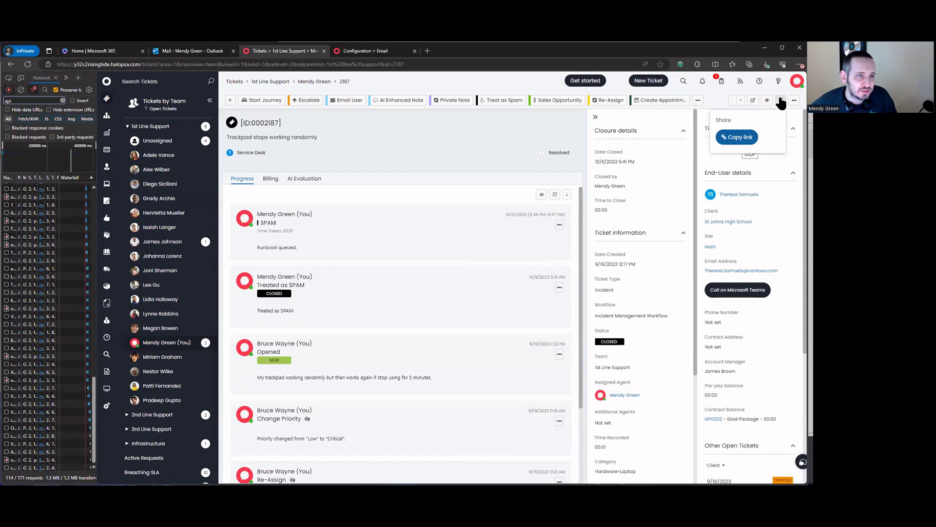
pyautogui.click(794, 100)
pyautogui.click(608, 126)
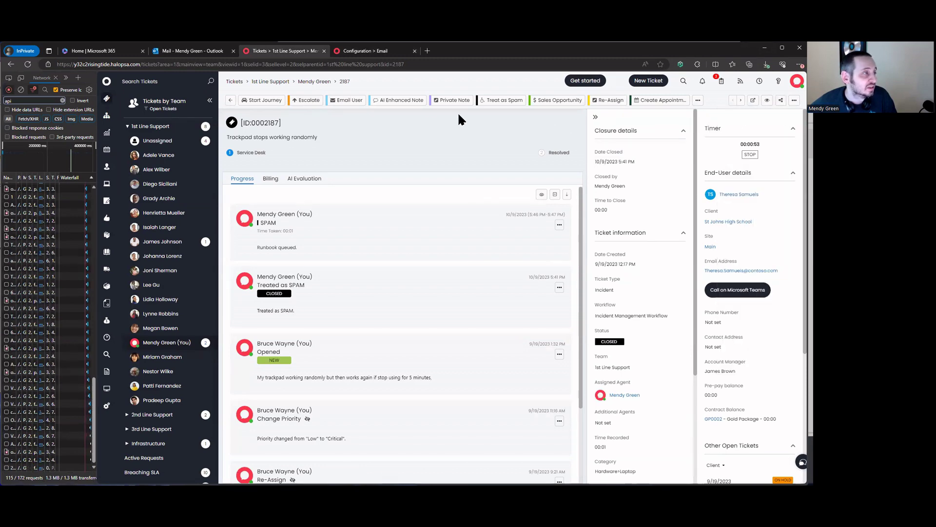
# Step: Review the incoming and outgoing settings of the email configuration
pyautogui.click(392, 54)
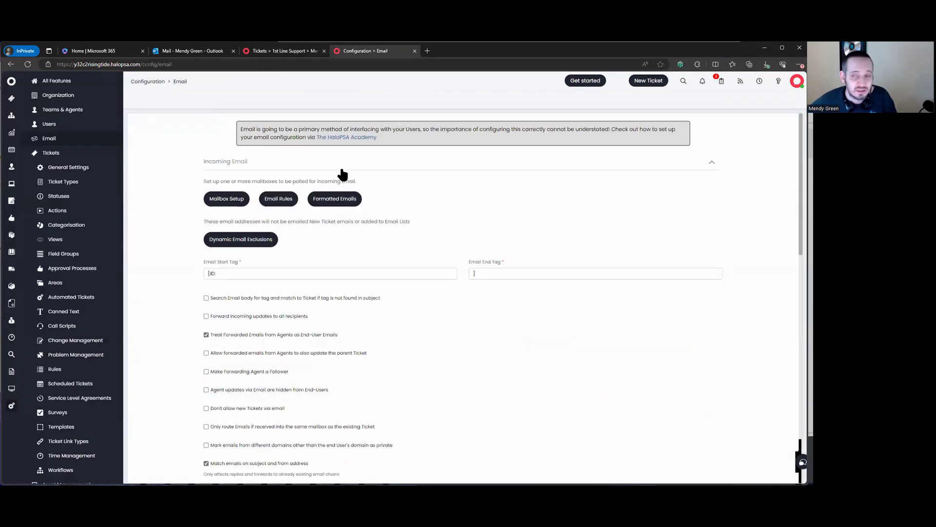
pyautogui.scroll(-3, 341, 178)
pyautogui.scroll(-10, 348, 181)
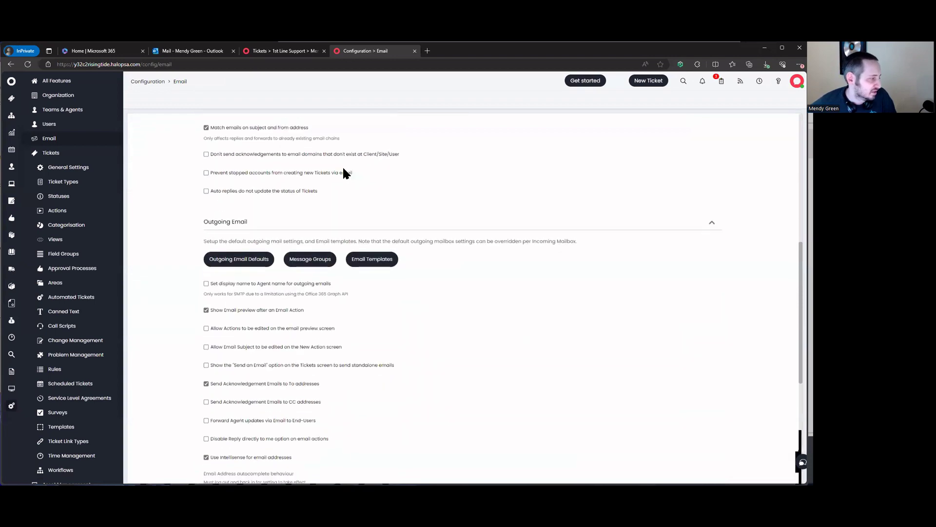
pyautogui.scroll(10, 224, 302)
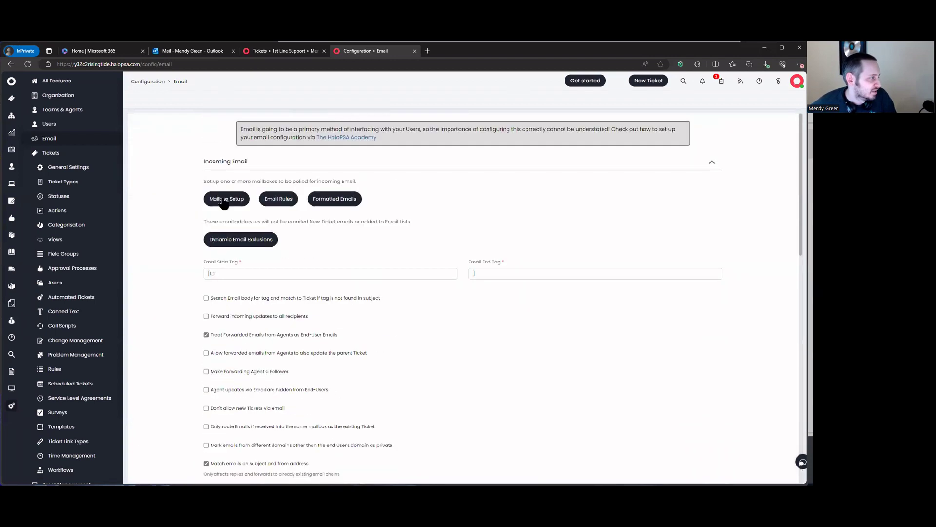
# Step: Examine the Office 365 Support mailbox's incoming settings, outgoing settings and outbound log, and close the mailbox
pyautogui.click(225, 203)
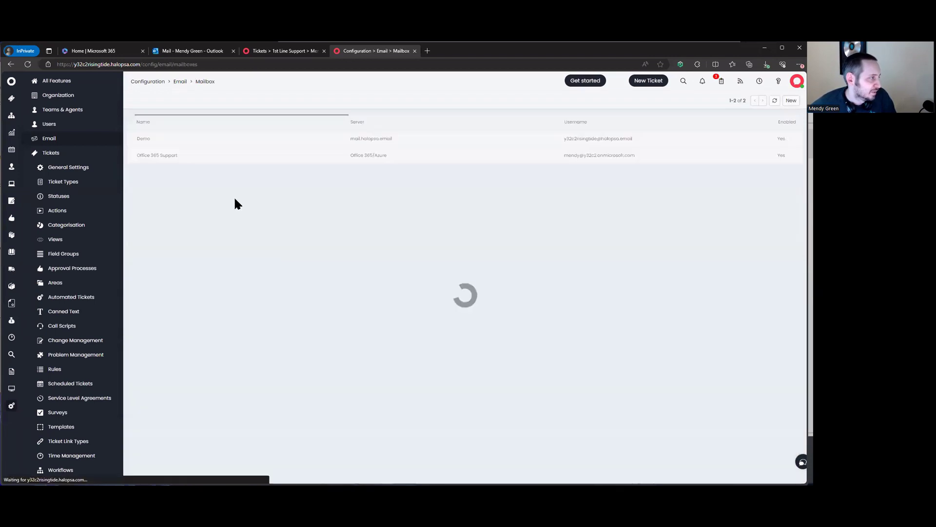
pyautogui.click(226, 155)
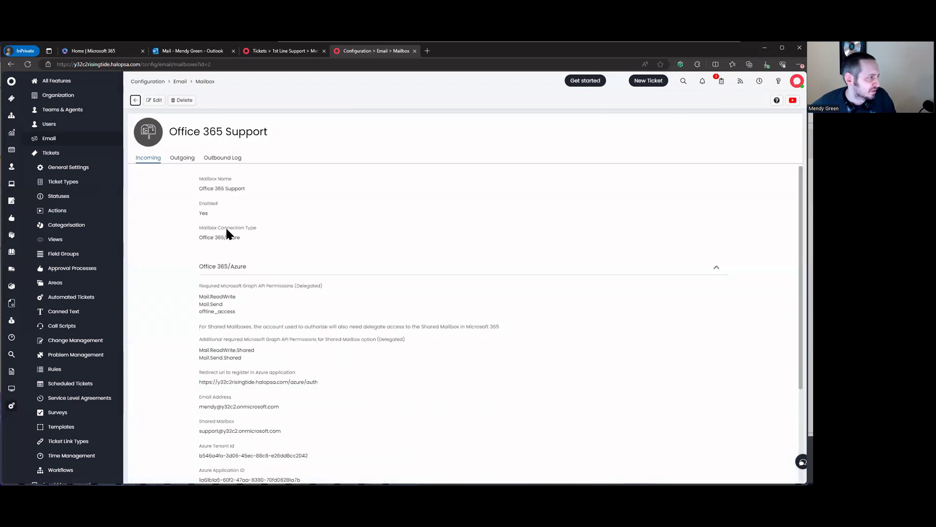
pyautogui.click(179, 159)
pyautogui.click(213, 158)
pyautogui.click(180, 159)
pyautogui.click(150, 164)
pyautogui.scroll(-5, 226, 209)
pyautogui.scroll(5, 226, 209)
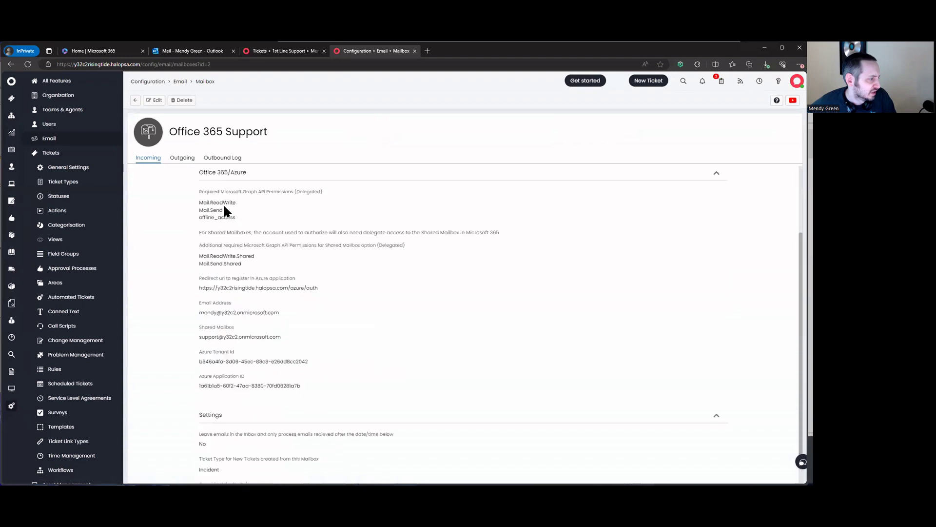
pyautogui.click(136, 100)
# Step: Check the remaining email settings, and open the Treat as Spam integration runbook under Custom Integrations
pyautogui.click(179, 82)
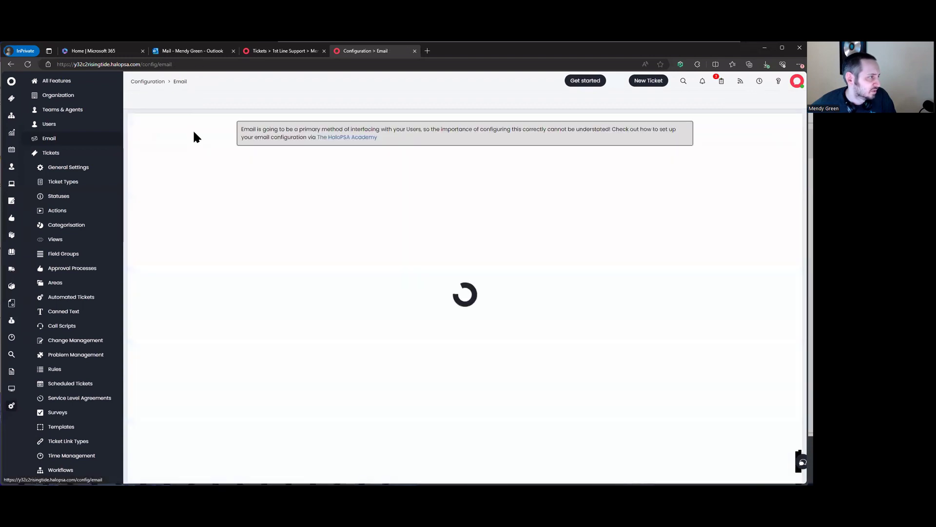
pyautogui.scroll(-15, 269, 291)
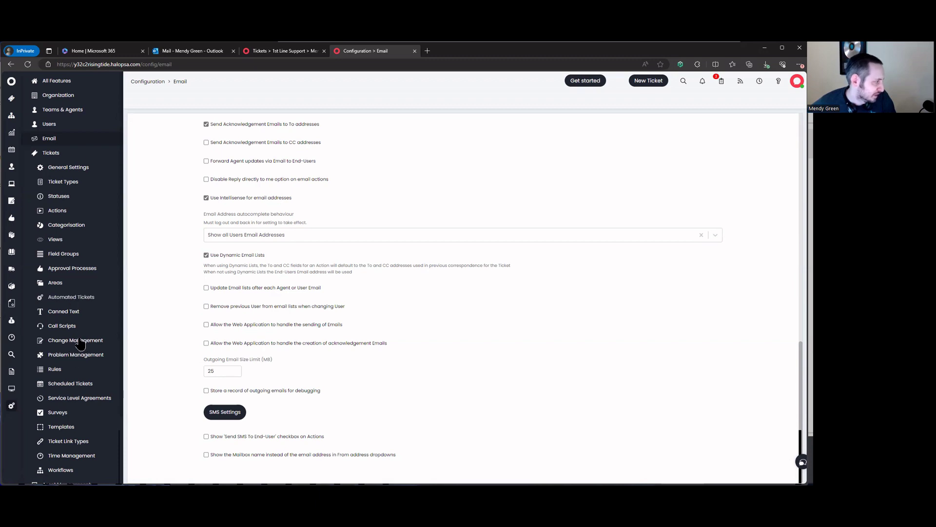
pyautogui.scroll(-10, 77, 429)
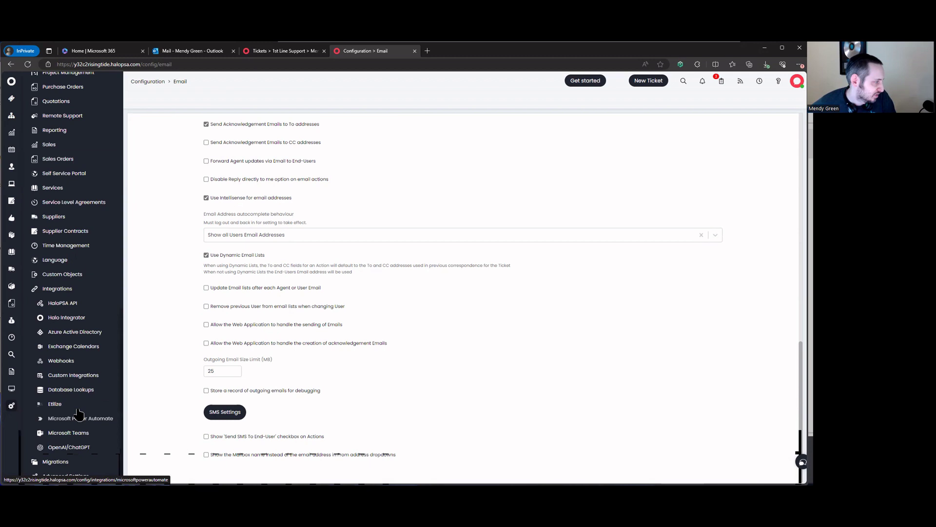
pyautogui.click(235, 242)
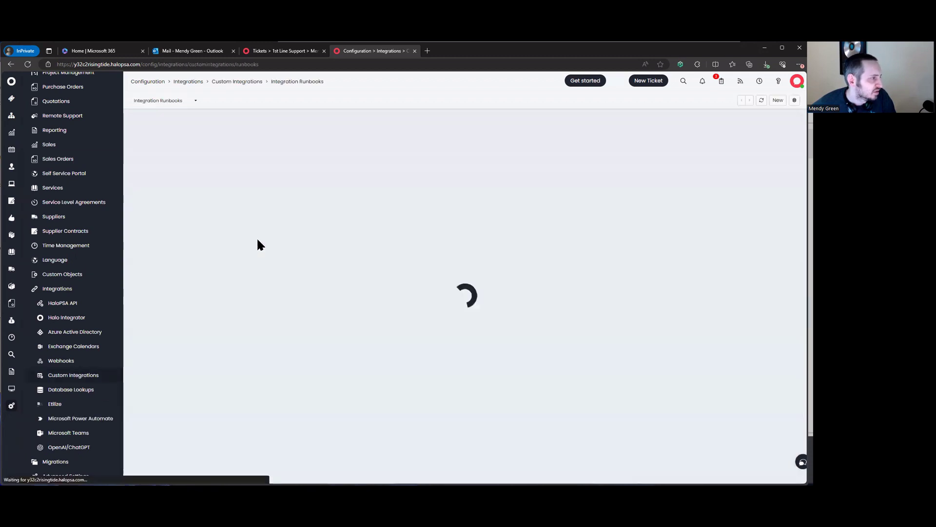
pyautogui.click(211, 155)
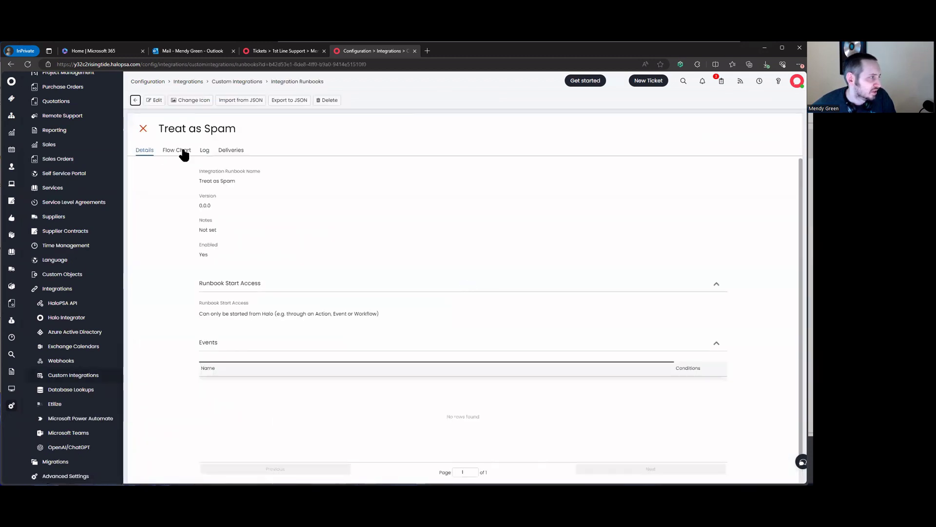
# Step: Open the Treat as Spam runbook's log and view the request of its logged Update Ticket call
pyautogui.click(210, 149)
pyautogui.click(220, 205)
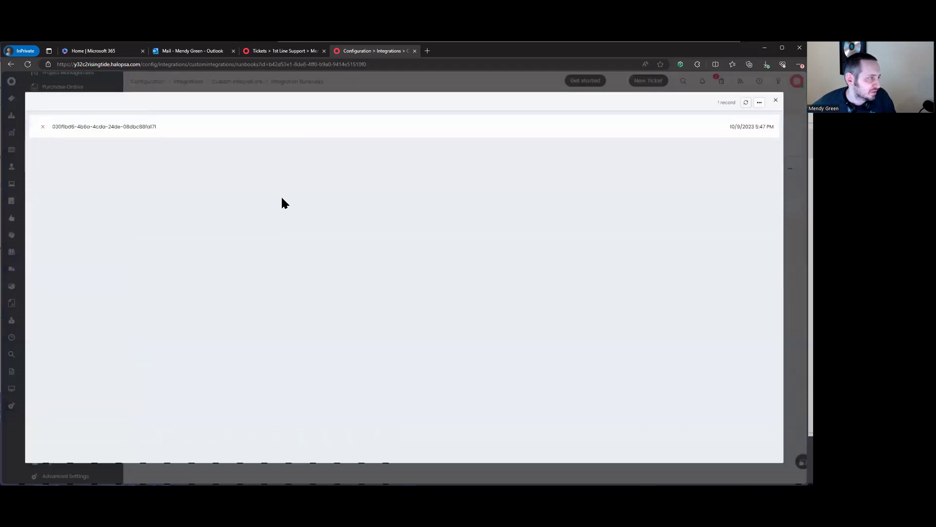
pyautogui.click(143, 142)
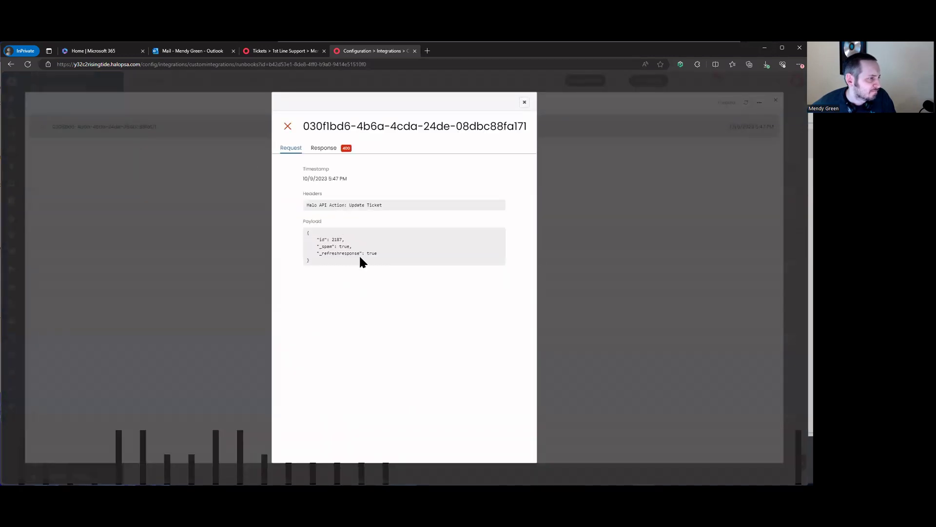
# Step: Examine the response body of the logged Update Ticket request, and close the log details
pyautogui.click(324, 148)
pyautogui.moveTo(300, 179)
pyautogui.mouseDown()
pyautogui.moveTo(385, 179)
pyautogui.moveTo(297, 176)
pyautogui.mouseUp()
pyautogui.click(394, 184)
pyautogui.click(424, 181)
pyautogui.moveTo(424, 182); pyautogui.dragTo(325, 170)
pyautogui.moveTo(322, 126); pyautogui.dragTo(295, 182)
pyautogui.click(405, 180)
pyautogui.moveTo(284, 145); pyautogui.dragTo(393, 156)
pyautogui.click(414, 177)
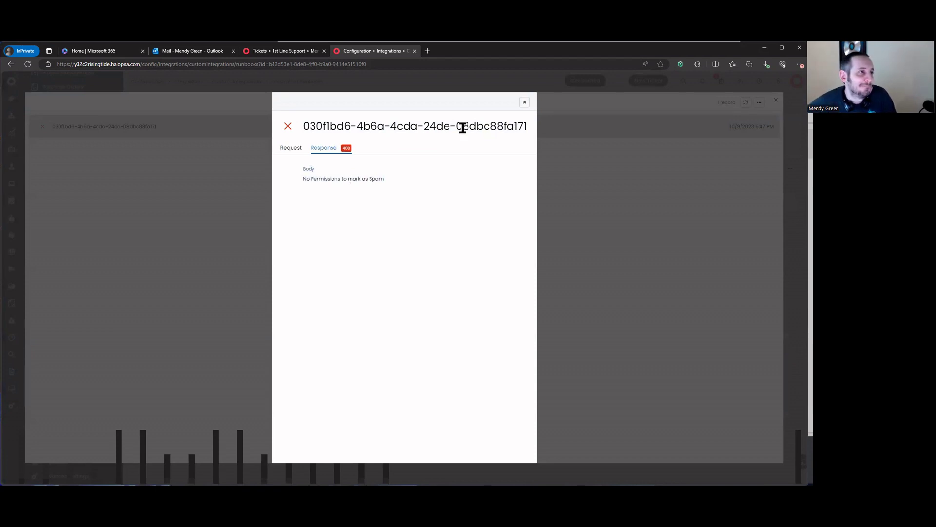
pyautogui.click(523, 103)
pyautogui.click(775, 99)
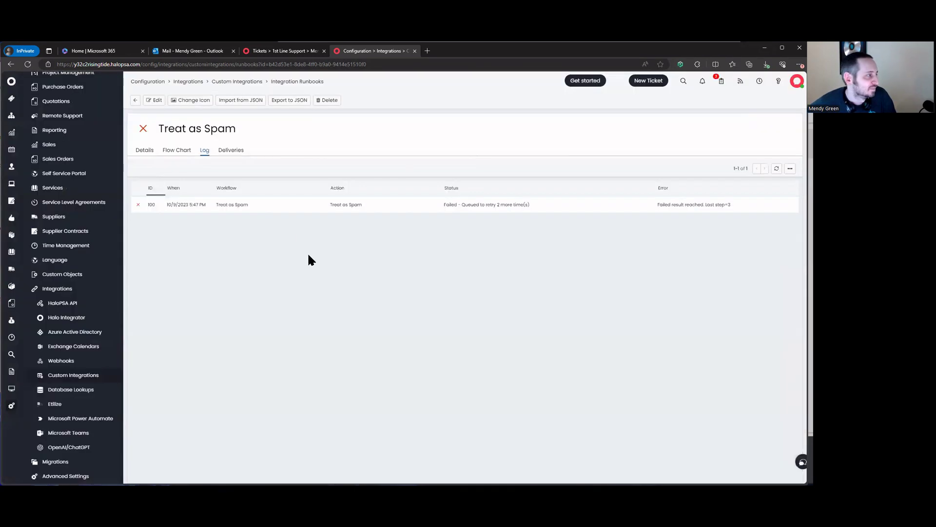
# Step: Search the configuration for "role", look through the agent roles list, and return to the configuration overview
pyautogui.click(152, 82)
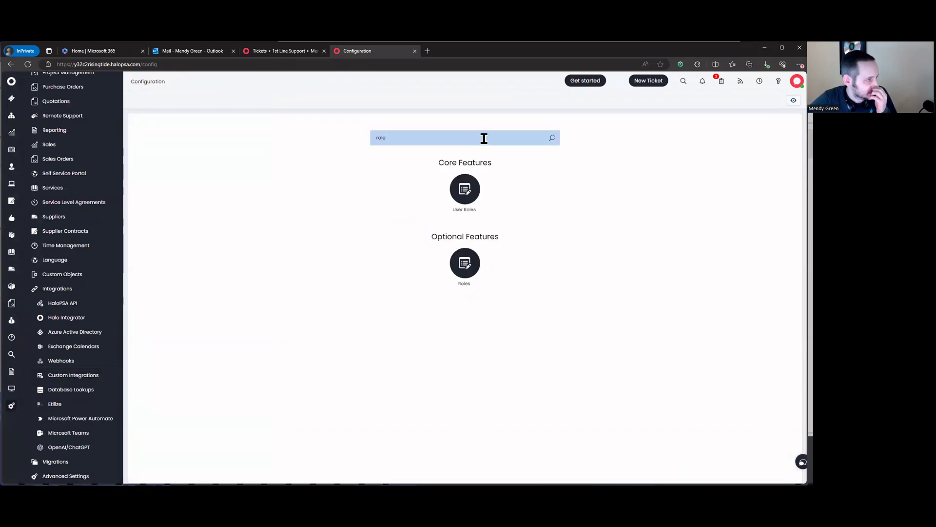
pyautogui.click(465, 263)
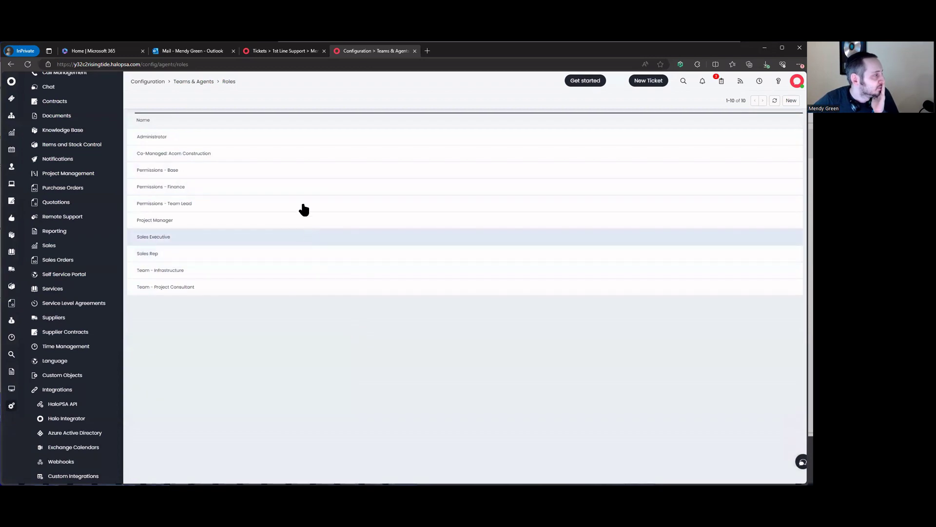
pyautogui.click(152, 82)
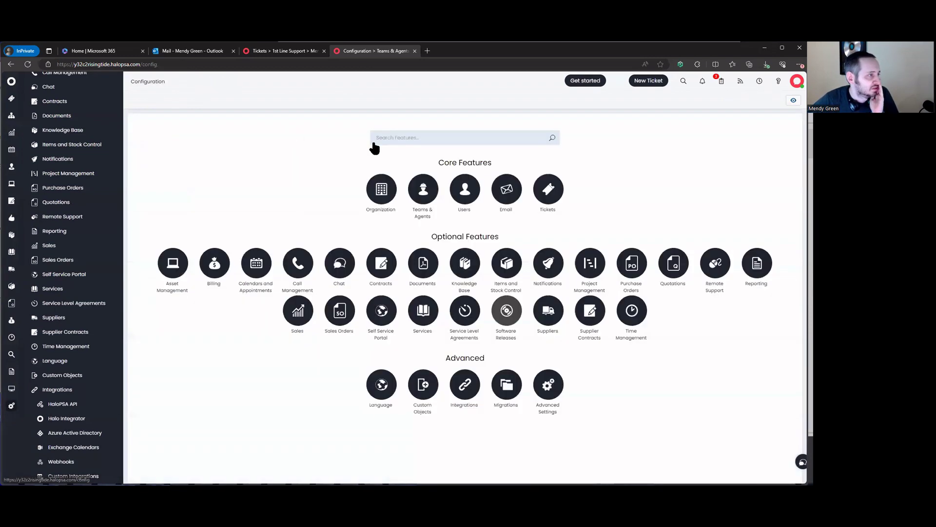
# Step: Check the registered HaloPSA API applications, including nethelpdesk-agent-web-application, and return to the API details
pyautogui.click(450, 387)
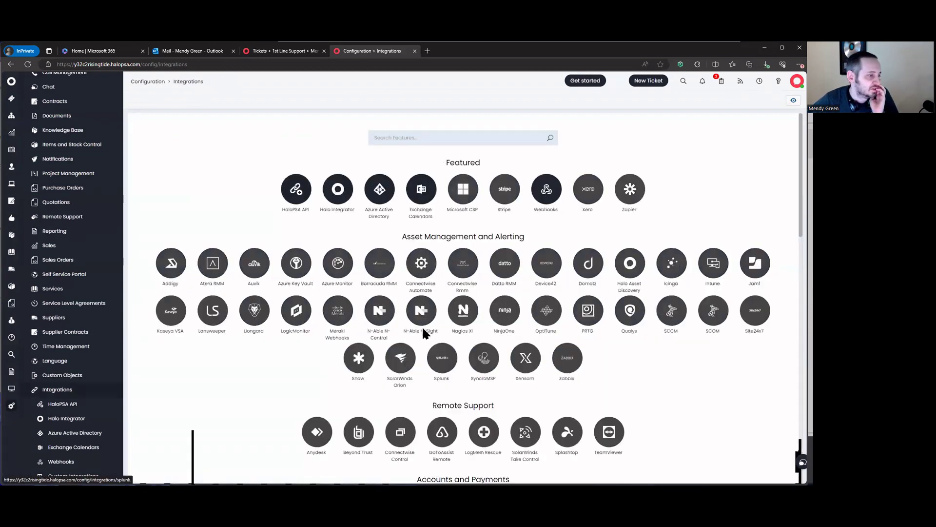
pyautogui.click(296, 193)
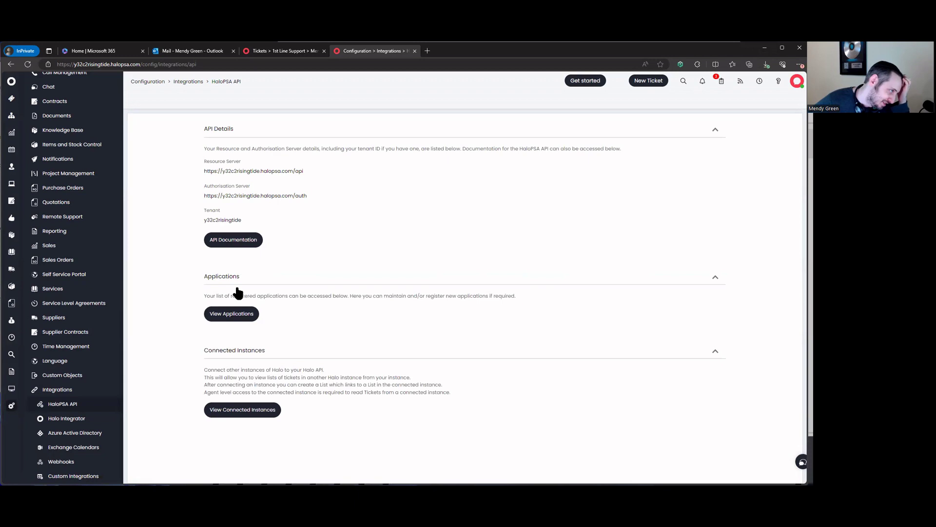
pyautogui.click(232, 314)
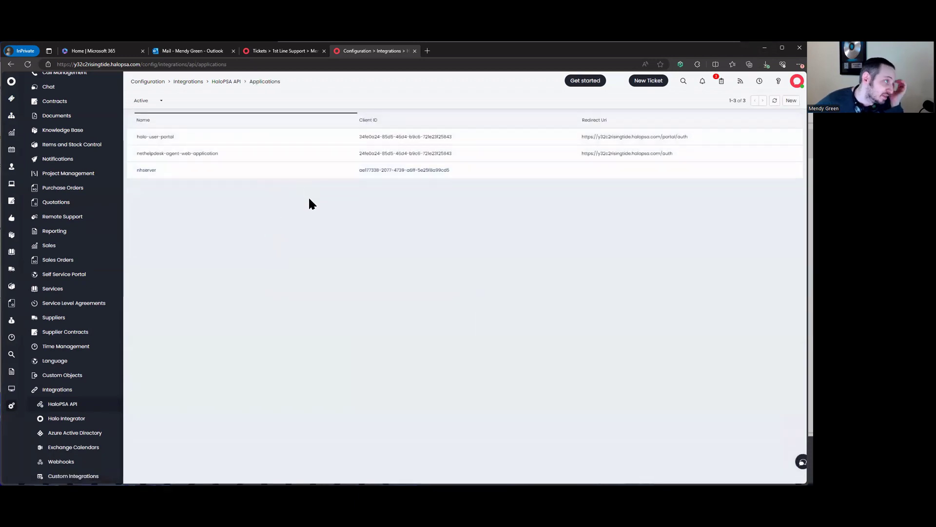
pyautogui.click(238, 154)
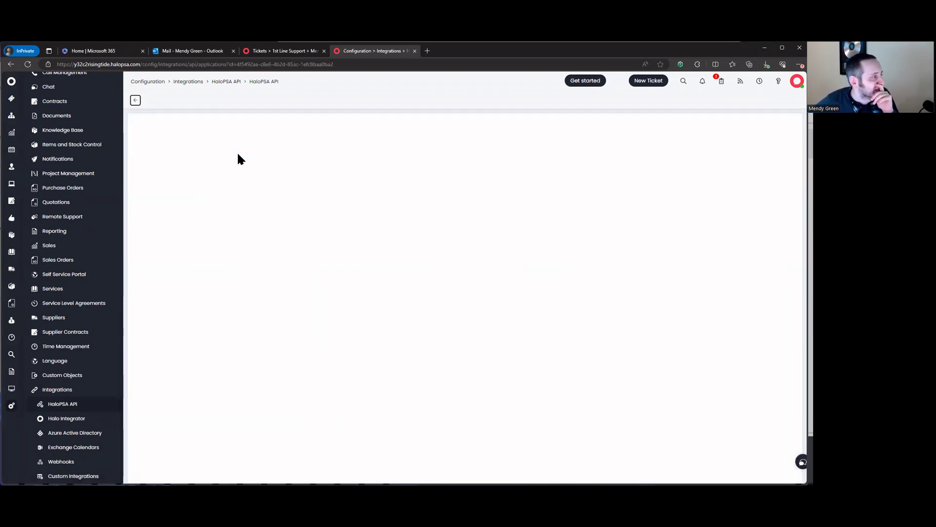
pyautogui.click(135, 101)
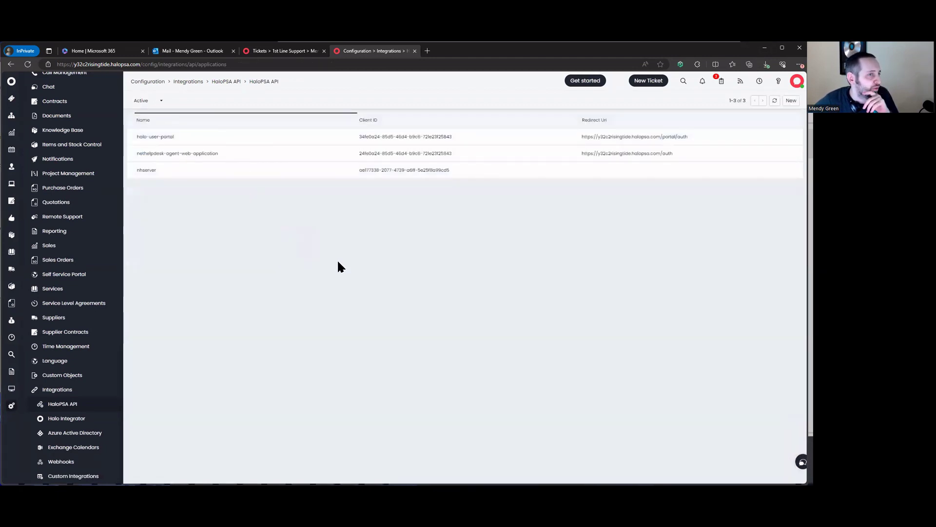
pyautogui.click(219, 82)
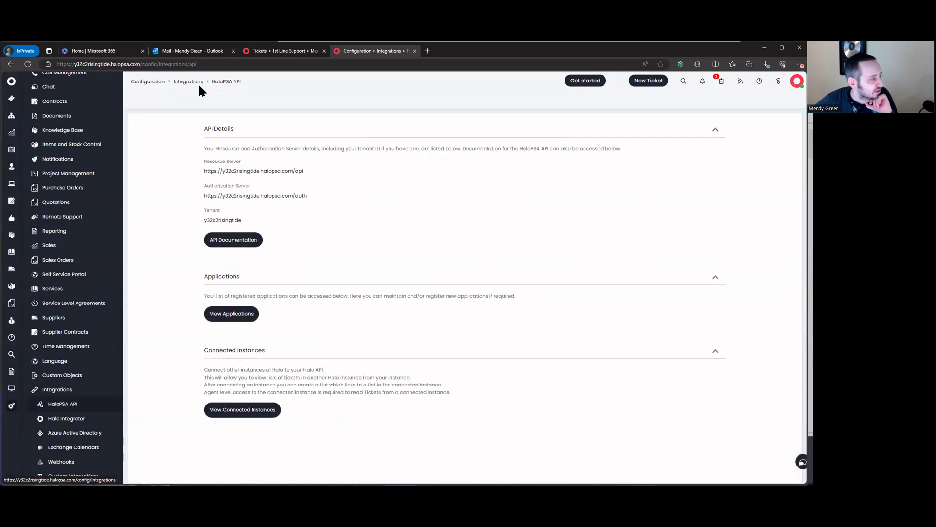
# Step: Return to the trackpad ticket and check the options of its latest SPAM action
pyautogui.click(161, 85)
pyautogui.click(283, 51)
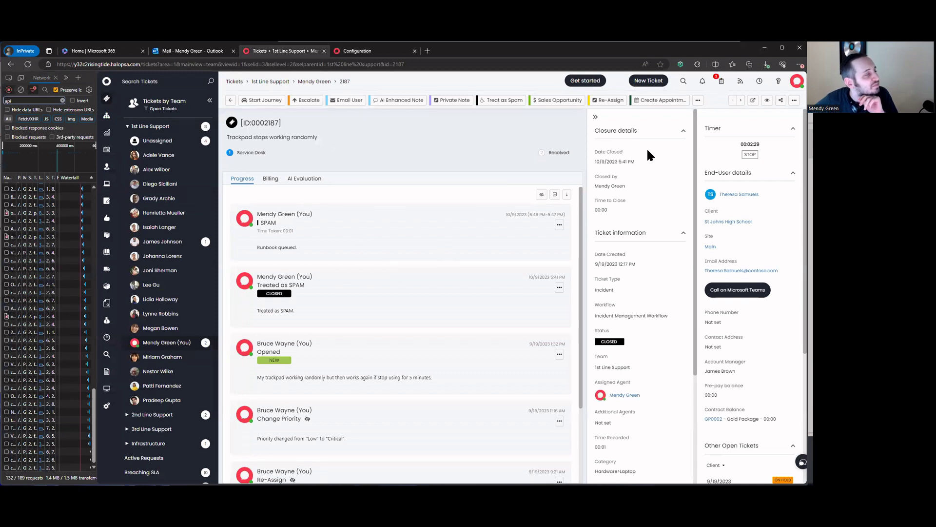
pyautogui.click(560, 225)
pyautogui.click(536, 222)
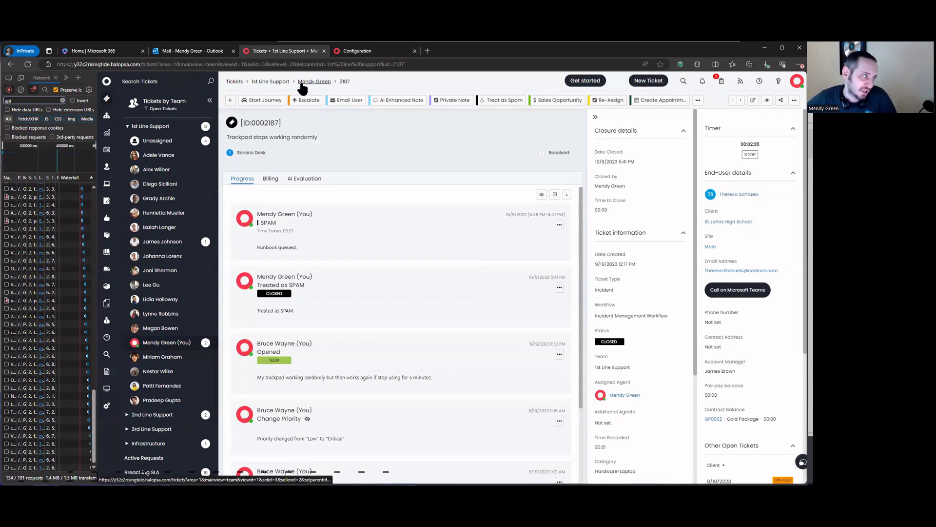
# Step: Search the configuration for "api" and open the HaloPSA API applications list
pyautogui.click(106, 408)
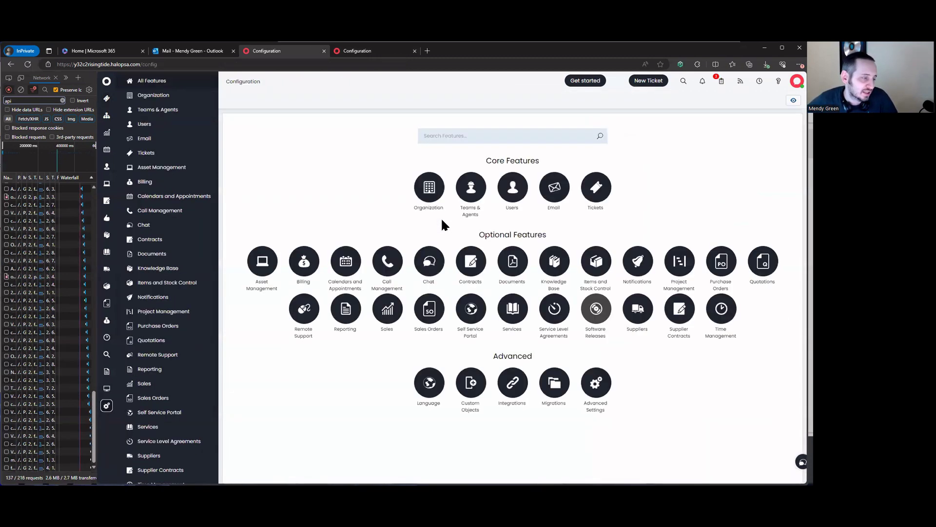
pyautogui.click(515, 139)
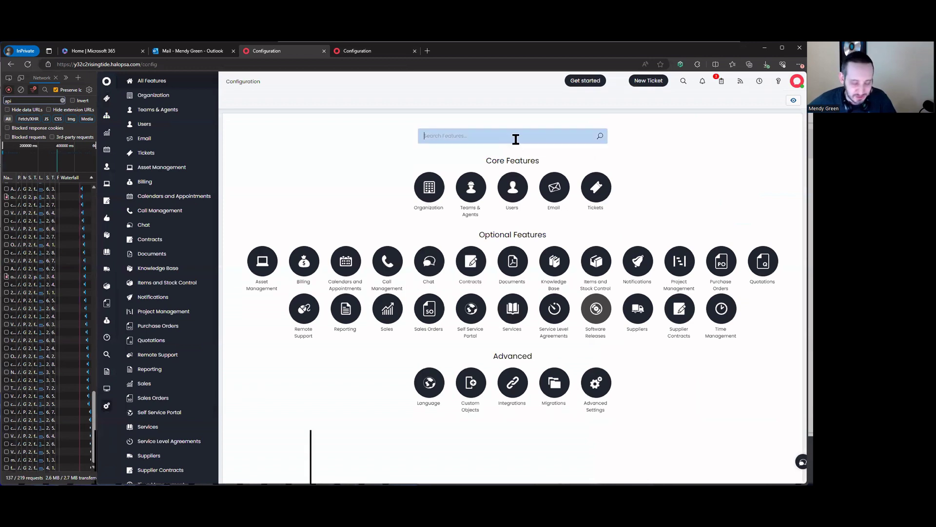
pyautogui.write('ap')
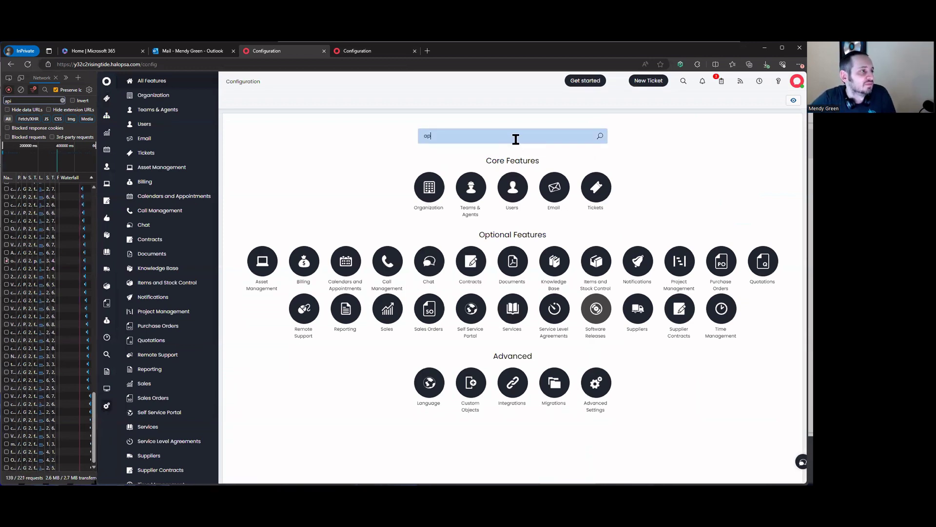
pyautogui.write('i')
pyautogui.click(487, 192)
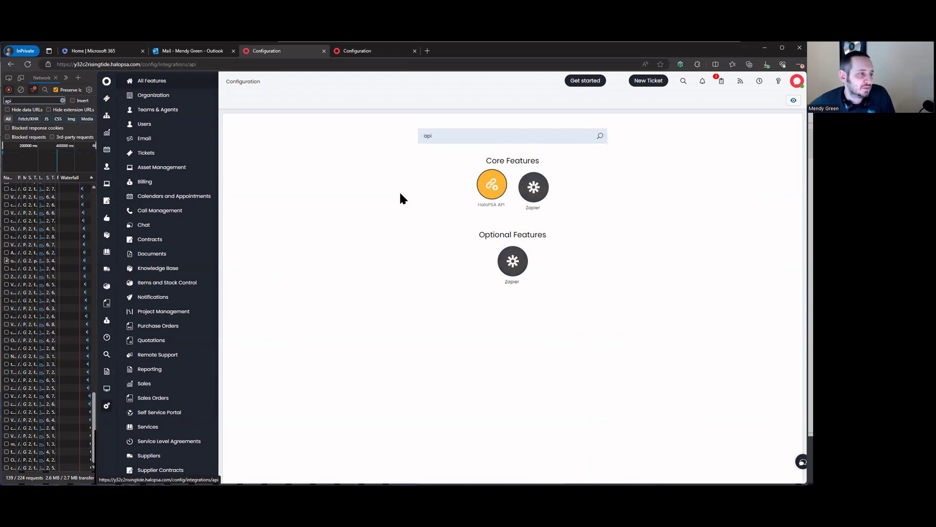
pyautogui.click(365, 280)
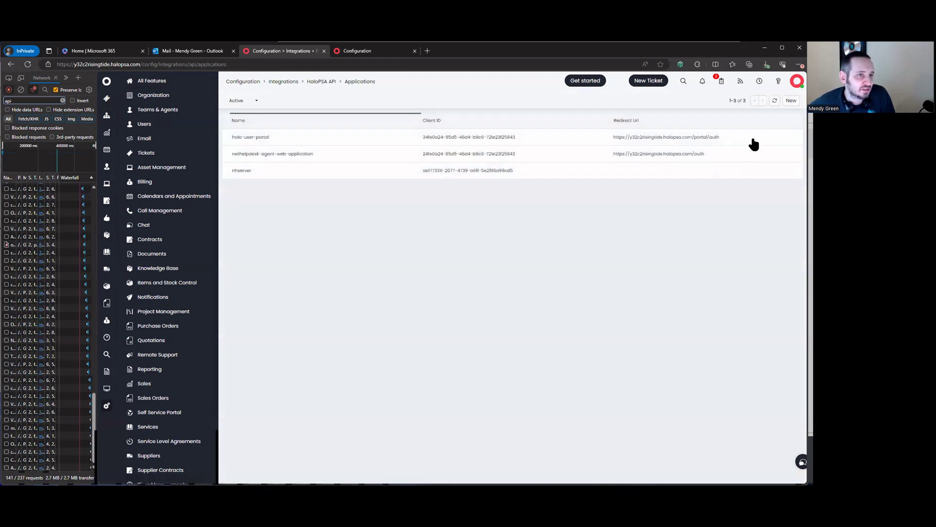
# Step: Add an API application named HaloPSA Application that authenticates with Client ID and Secret (Services)
pyautogui.click(784, 102)
pyautogui.write('Ha')
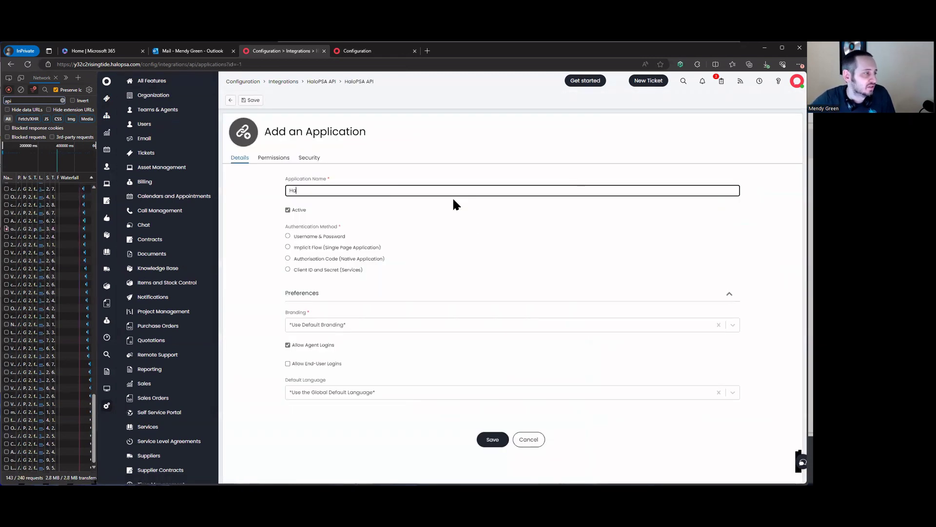
pyautogui.write('loPSA Application')
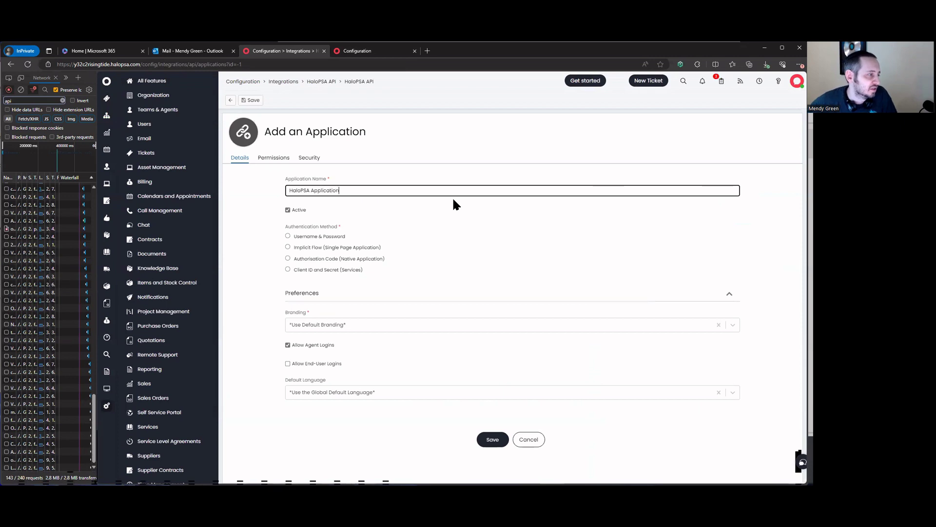
pyautogui.click(344, 269)
# Step: Choose the signed-in agent's own account as the agent the application logs in as
pyautogui.click(529, 389)
pyautogui.scroll(-5, 596, 419)
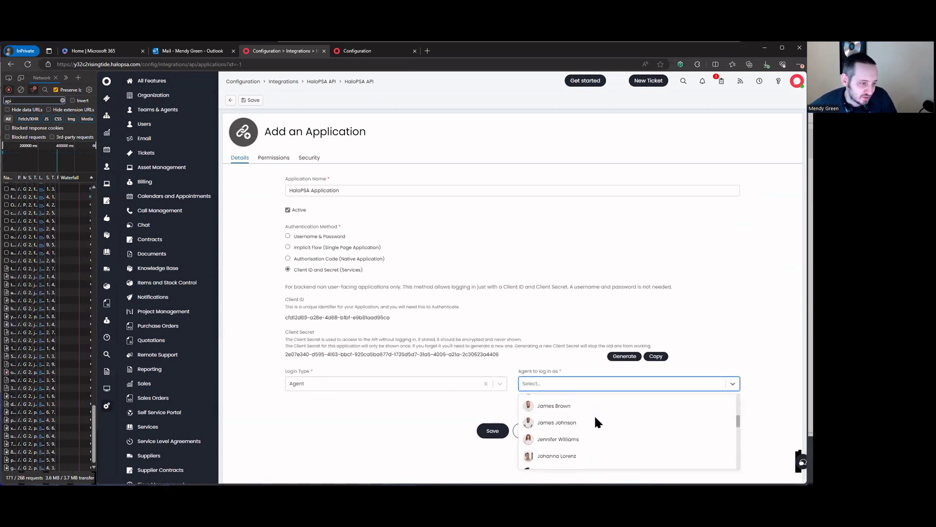
pyautogui.scroll(5, 597, 422)
pyautogui.write('mendy')
pyautogui.press('Return')
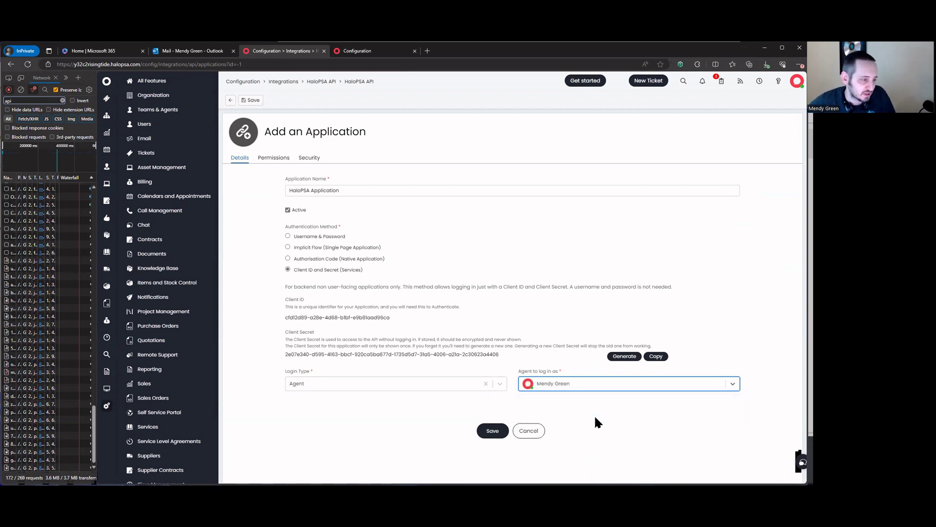
pyautogui.click(528, 388)
pyautogui.click(555, 367)
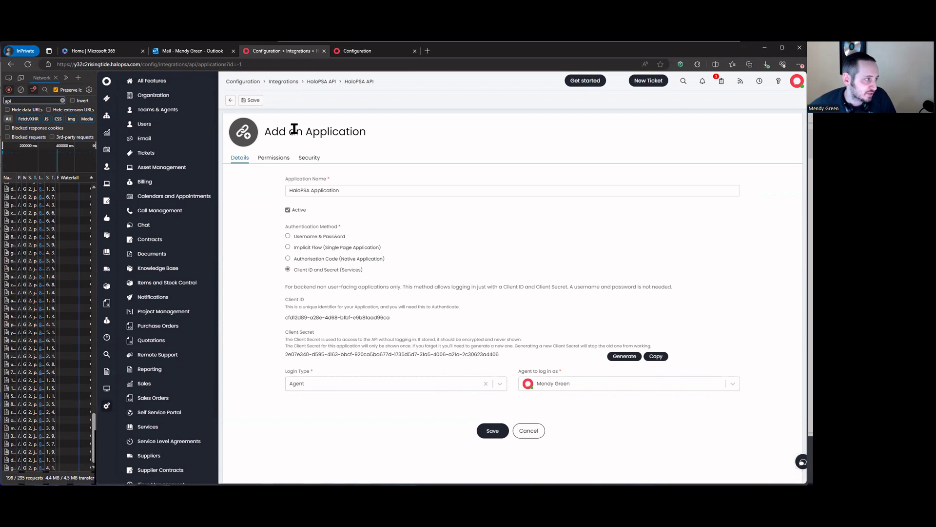
# Step: Grant the new API application the "all" permission and save it
pyautogui.click(279, 158)
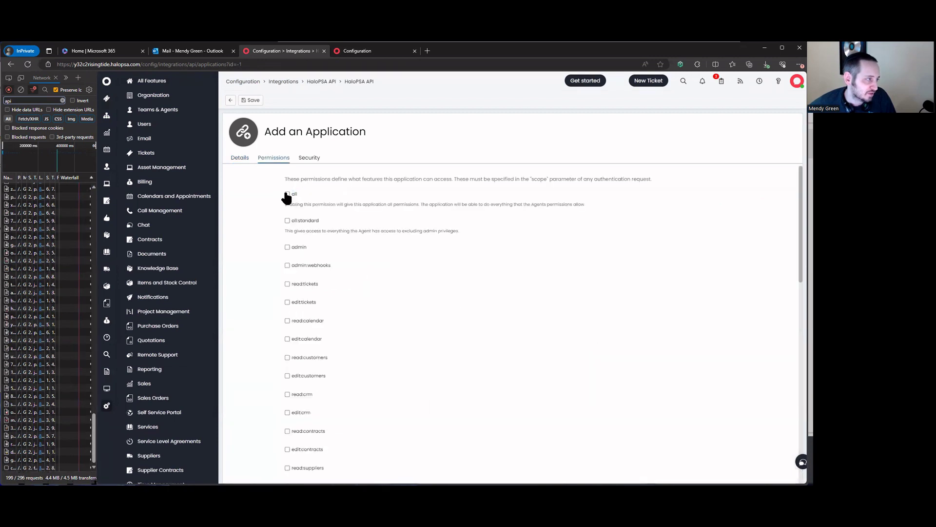
pyautogui.click(288, 194)
pyautogui.click(247, 159)
pyautogui.click(493, 430)
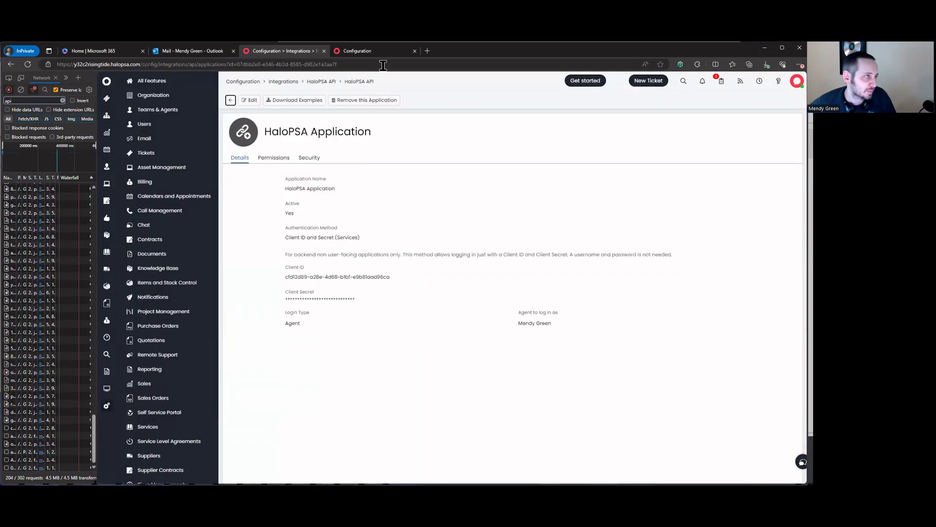
# Step: Search the configuration for "custom in" and open Custom Integrations
pyautogui.click(243, 82)
pyautogui.click(430, 136)
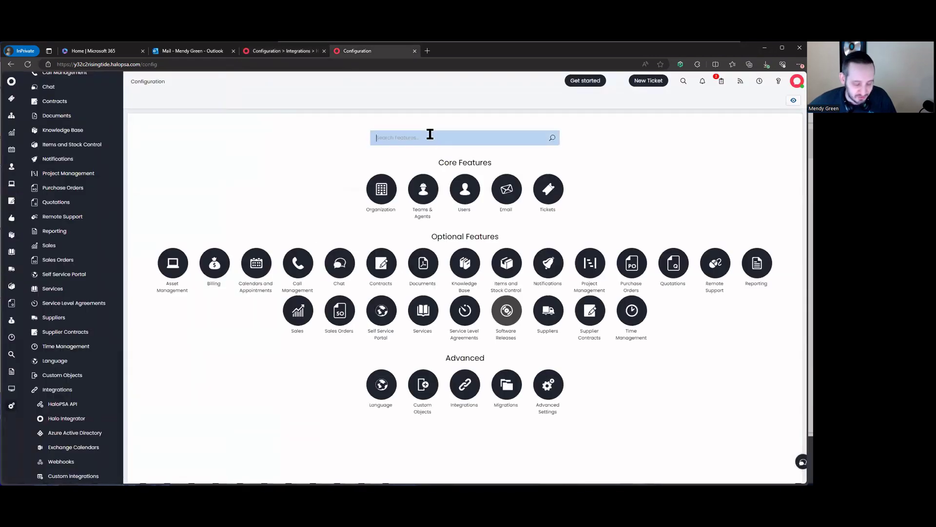
pyautogui.write('custom in')
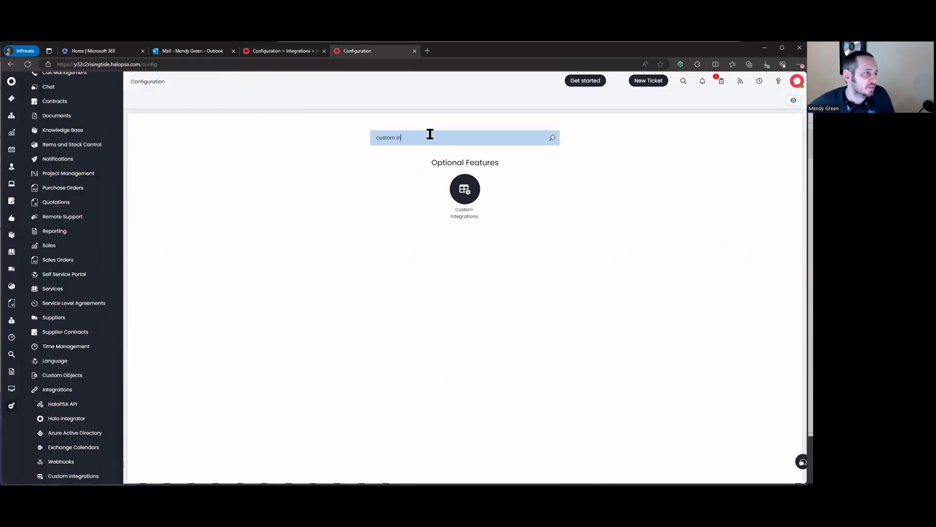
pyautogui.click(451, 200)
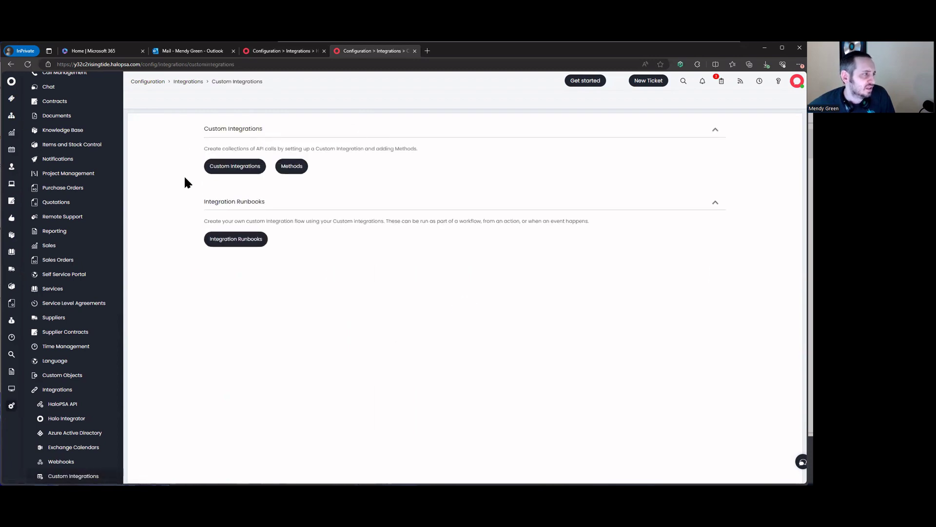
# Step: Start a new custom integration named HaloPSA with the system integration set to None
pyautogui.click(234, 165)
pyautogui.click(779, 101)
pyautogui.click(343, 182)
pyautogui.write('Halo')
pyautogui.press('Tab')
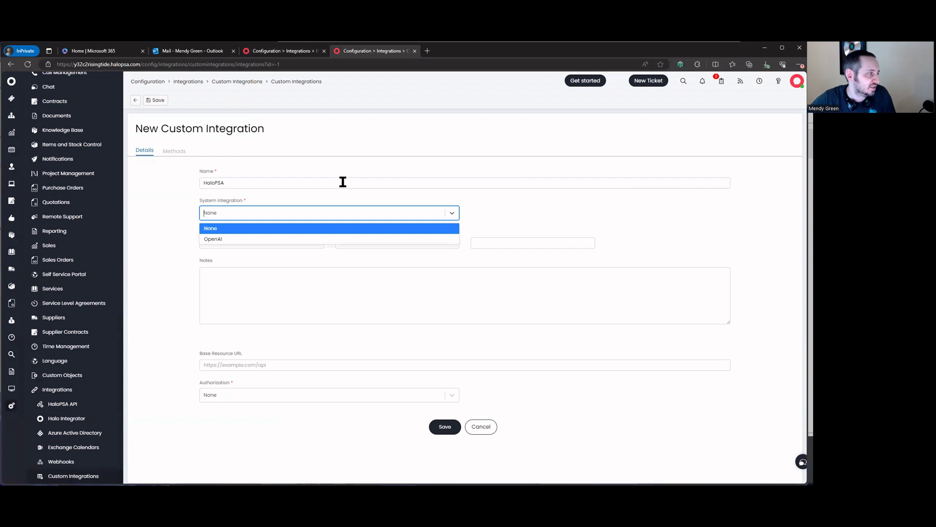
pyautogui.click(284, 230)
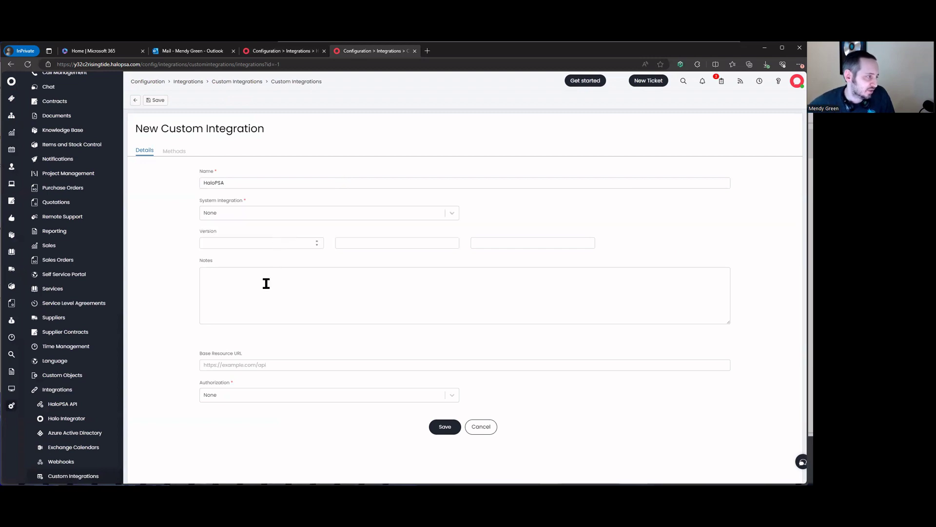
# Step: Set the new integration's authorization method to OAuth 2.0
pyautogui.click(266, 366)
pyautogui.click(320, 397)
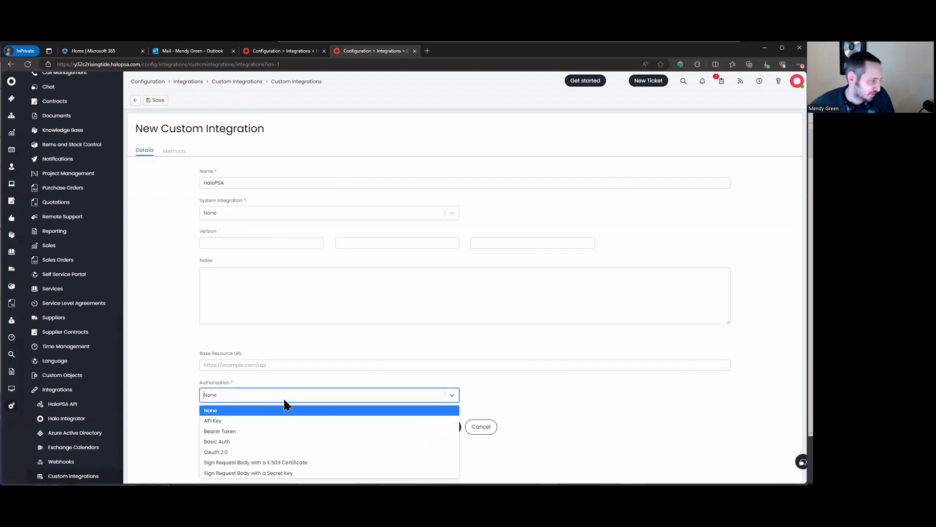
pyautogui.click(346, 452)
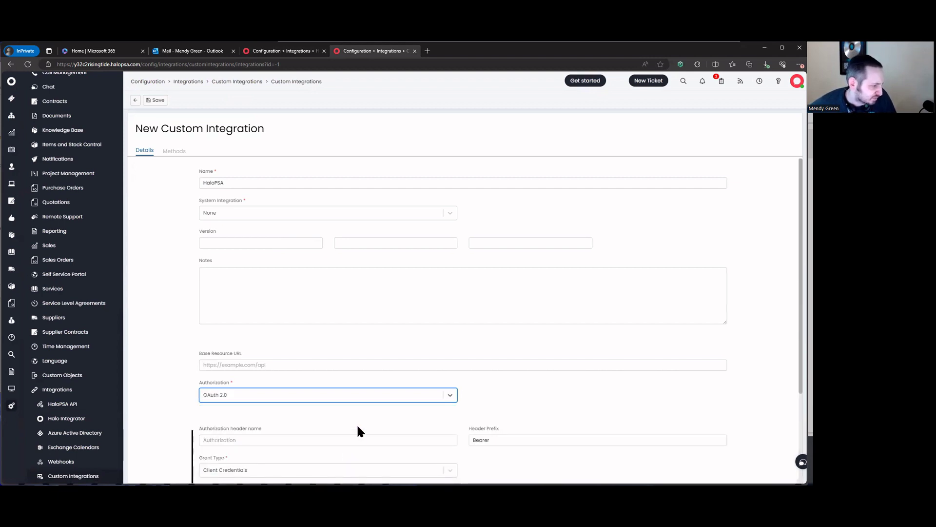
# Step: Paste the application's client secret into the Client Secret field of the OAuth 2.0 settings
pyautogui.scroll(-3, 356, 424)
pyautogui.click(338, 405)
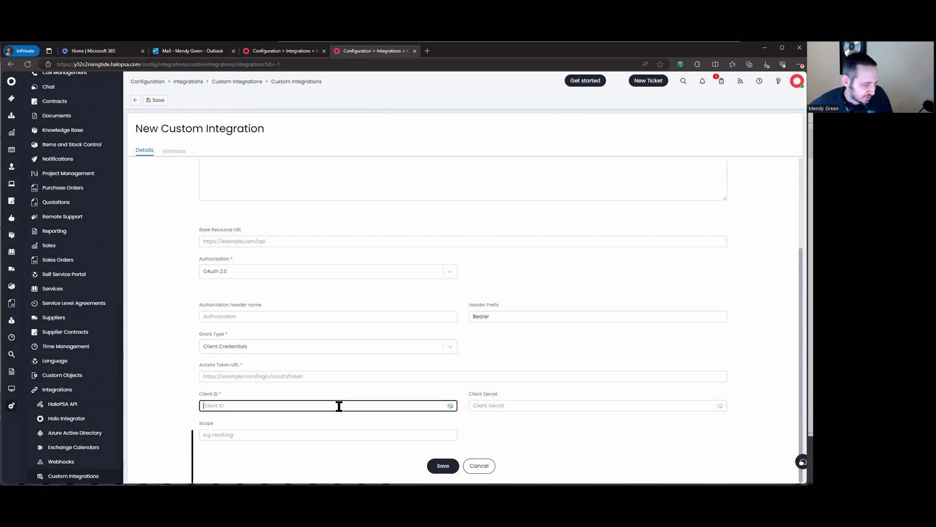
pyautogui.click(496, 405)
pyautogui.hotkey('ctrl', 'v')
# Step: Set the authorization header name to "Authorization" and choose Client Credentials as the grant type
pyautogui.click(275, 314)
pyautogui.write('Aut')
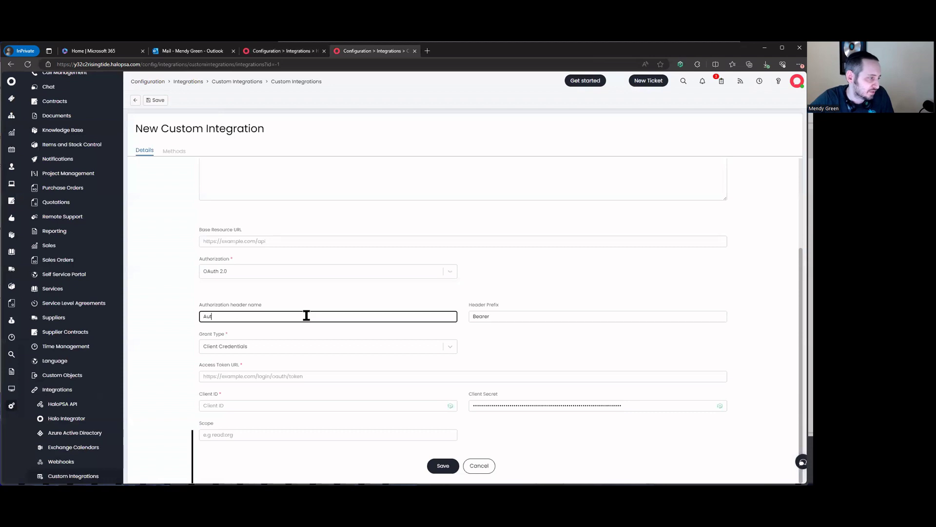
pyautogui.click(256, 346)
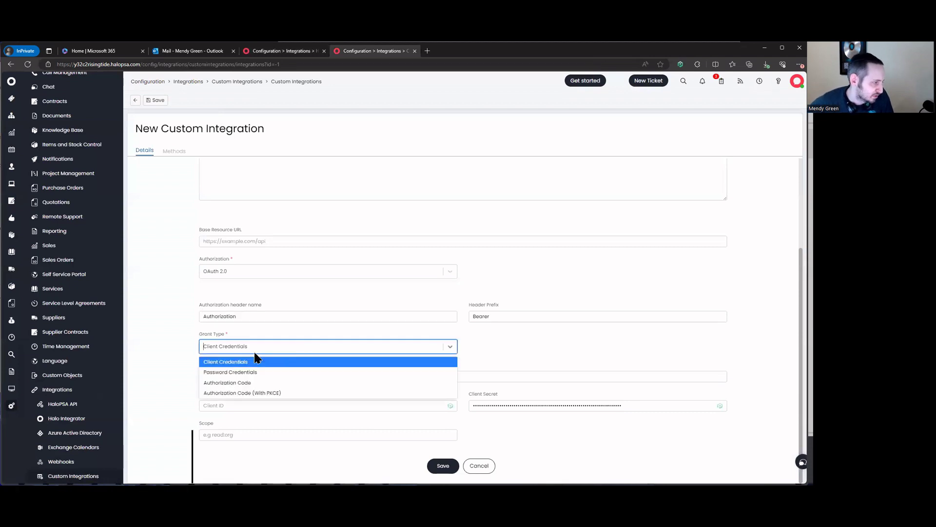
pyautogui.click(232, 367)
pyautogui.click(512, 314)
# Step: Open the API documentation from the HaloPSA API details and copy the Resource Server address into the integration's Base Resource URL
pyautogui.click(337, 376)
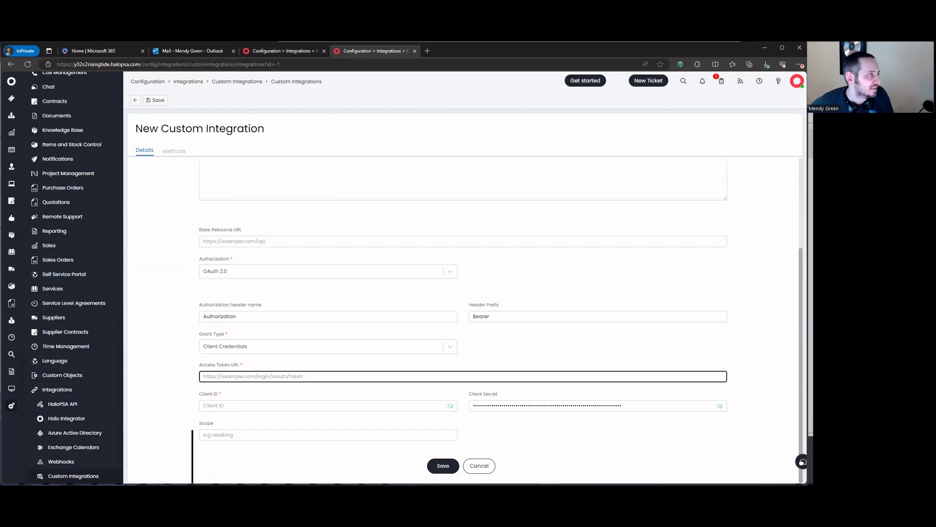
pyautogui.click(276, 50)
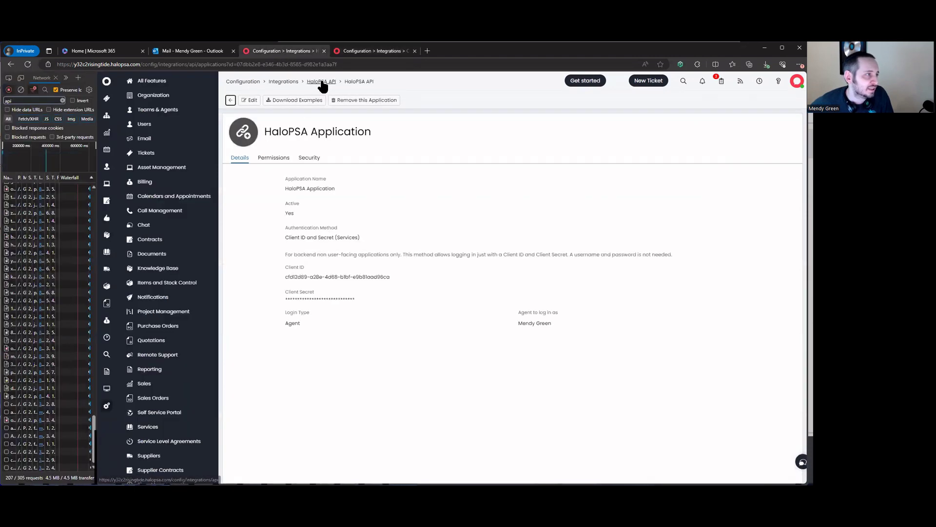
pyautogui.click(318, 82)
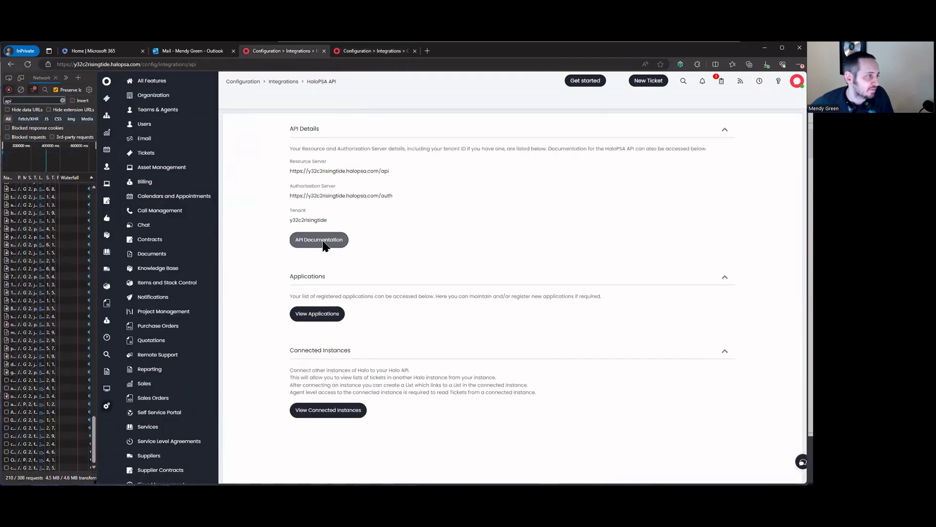
pyautogui.click(322, 239)
pyautogui.hotkey('ctrl', 'shift', 'Tab')
pyautogui.tripleClick(335, 172)
pyautogui.hotkey('ctrl', 'c')
pyautogui.hotkey('ctrl', 'Tab')
pyautogui.hotkey('ctrl', 'Tab')
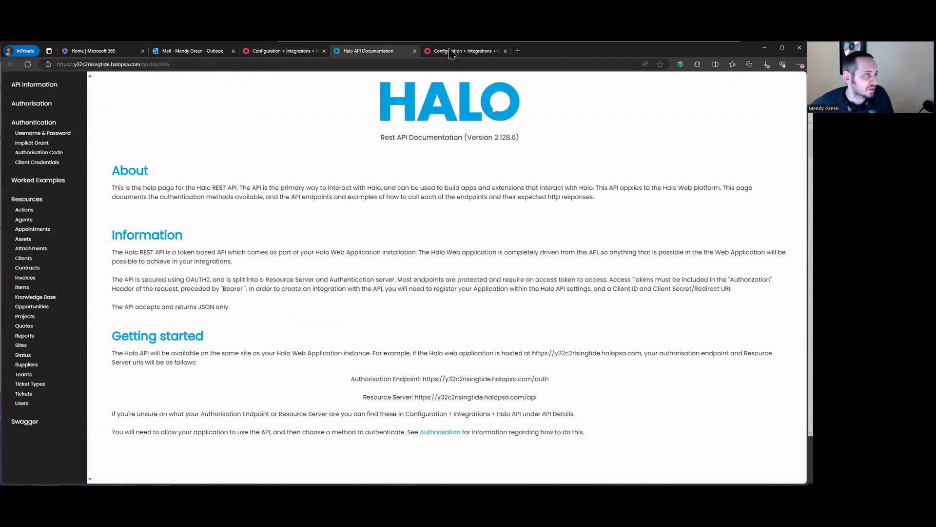
pyautogui.click(259, 241)
pyautogui.hotkey('ctrl', 'v')
# Step: Copy the Authorisation Server address into the Access Token URL and append "/token"
pyautogui.click(299, 51)
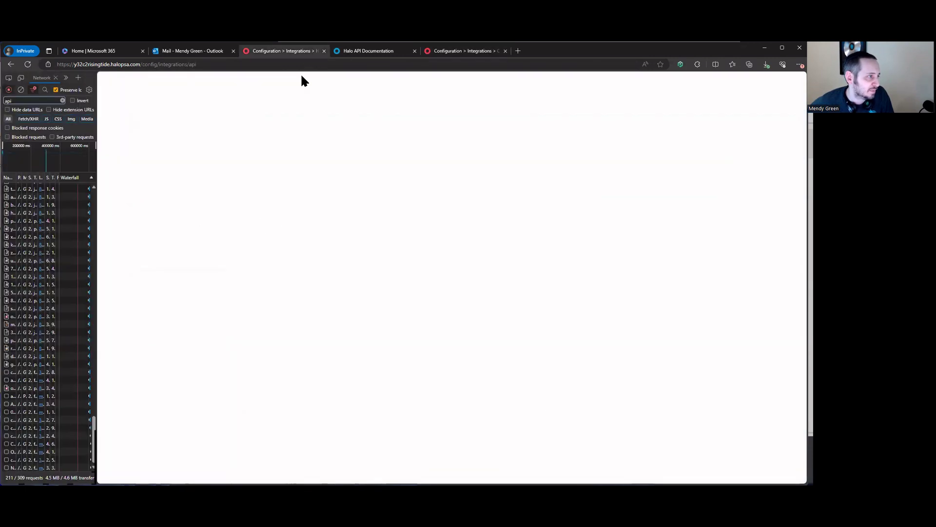
pyautogui.tripleClick(351, 194)
pyautogui.hotkey('ctrl', 'c')
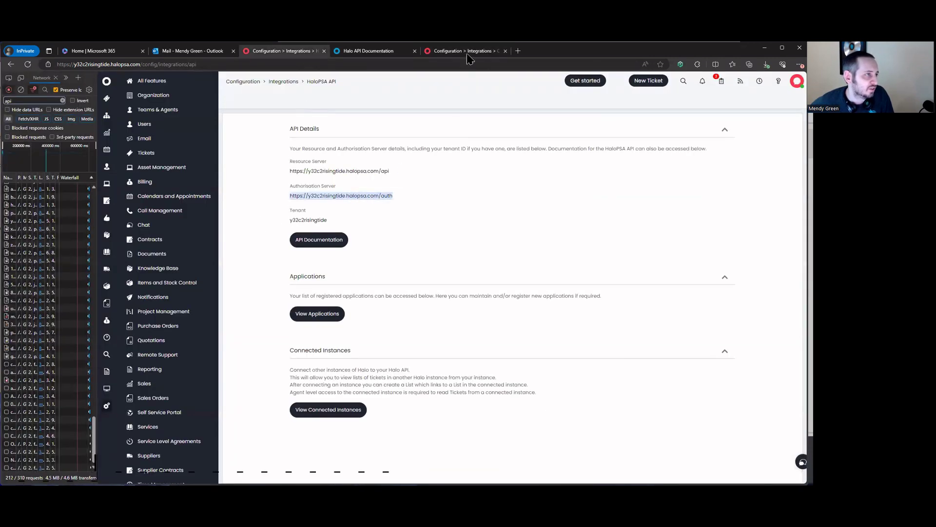
pyautogui.click(463, 50)
pyautogui.click(238, 374)
pyautogui.hotkey('ctrl', 'v')
pyautogui.write('/token')
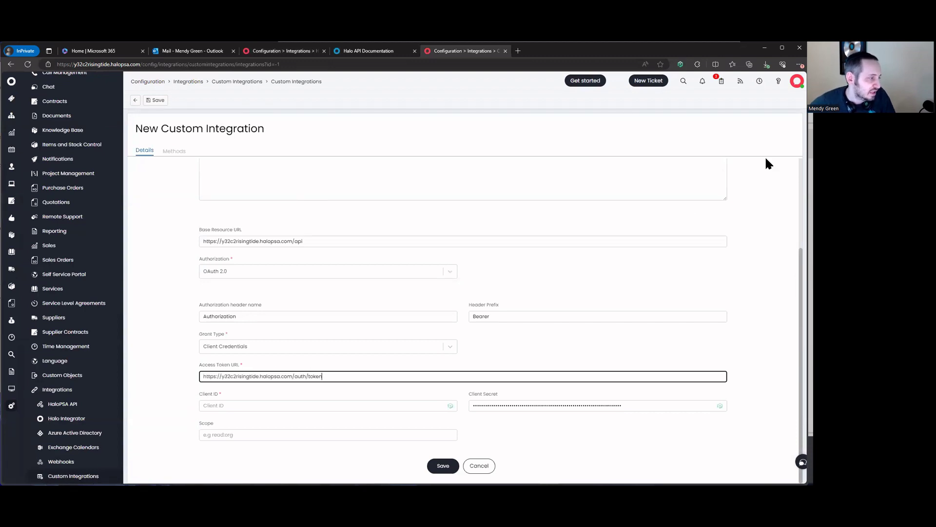
# Step: Review the API documentation's Client Credentials page for the token URL and required parameters, and check the resource server address on the API Information page
pyautogui.click(368, 51)
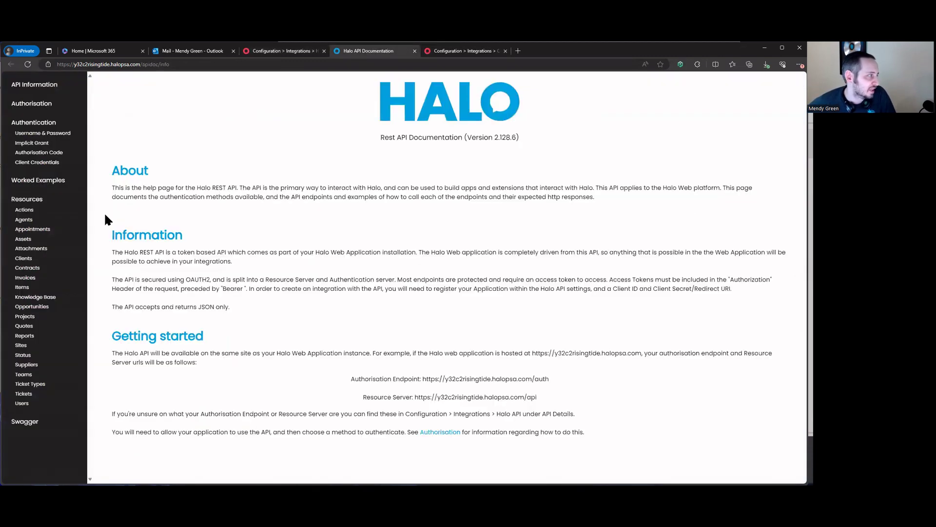
pyautogui.click(37, 163)
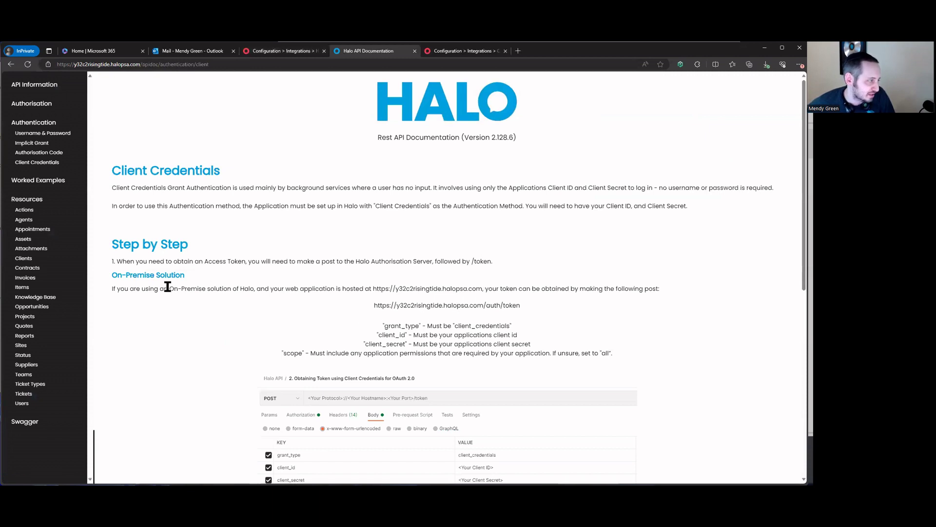
pyautogui.moveTo(374, 289); pyautogui.dragTo(483, 289)
pyautogui.moveTo(382, 305); pyautogui.dragTo(517, 305)
pyautogui.moveTo(364, 327); pyautogui.dragTo(669, 355)
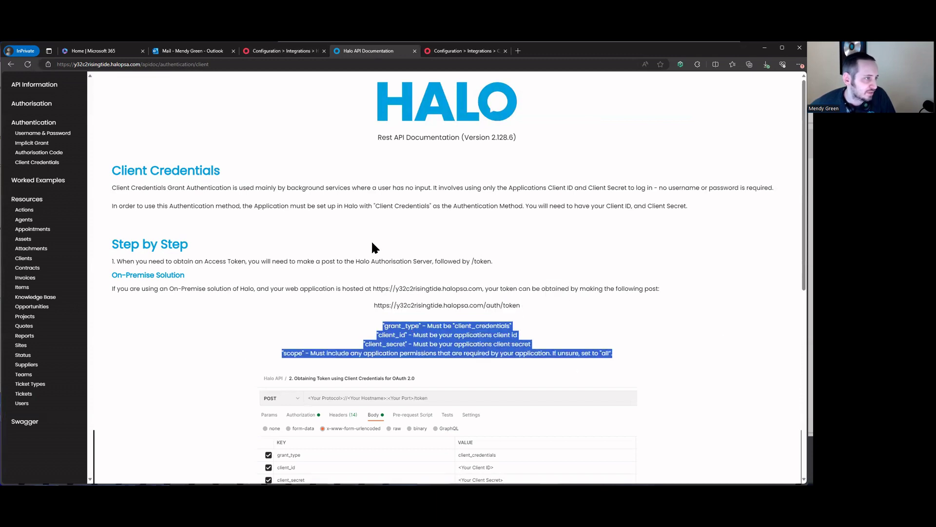
pyautogui.scroll(-6, 331, 238)
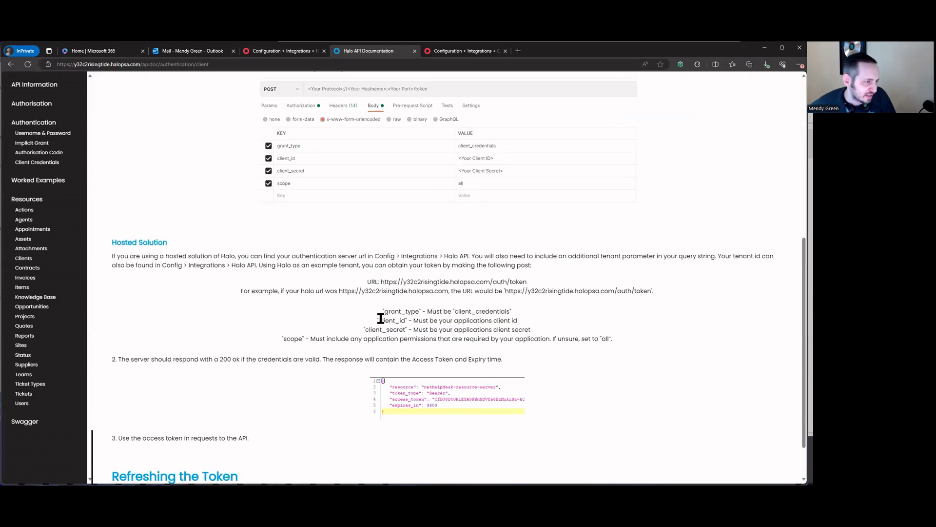
pyautogui.scroll(-1, 322, 353)
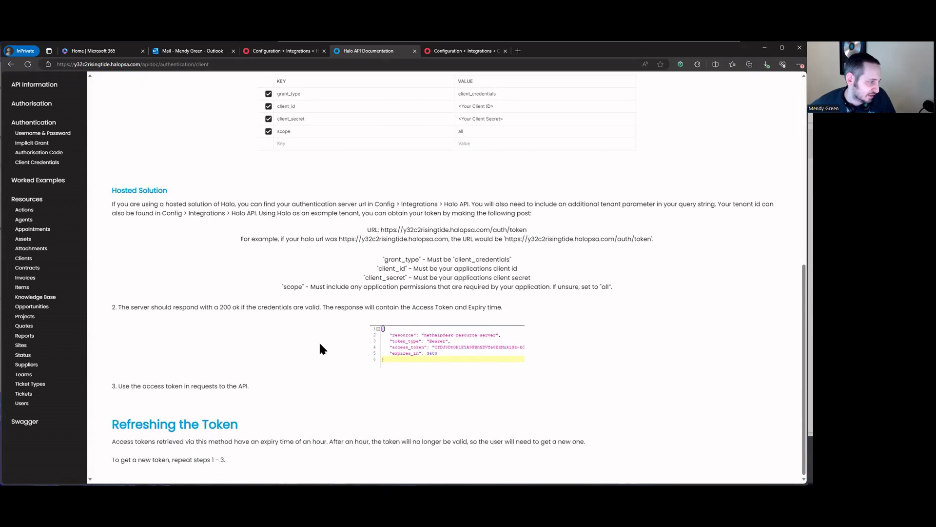
pyautogui.scroll(7, 319, 341)
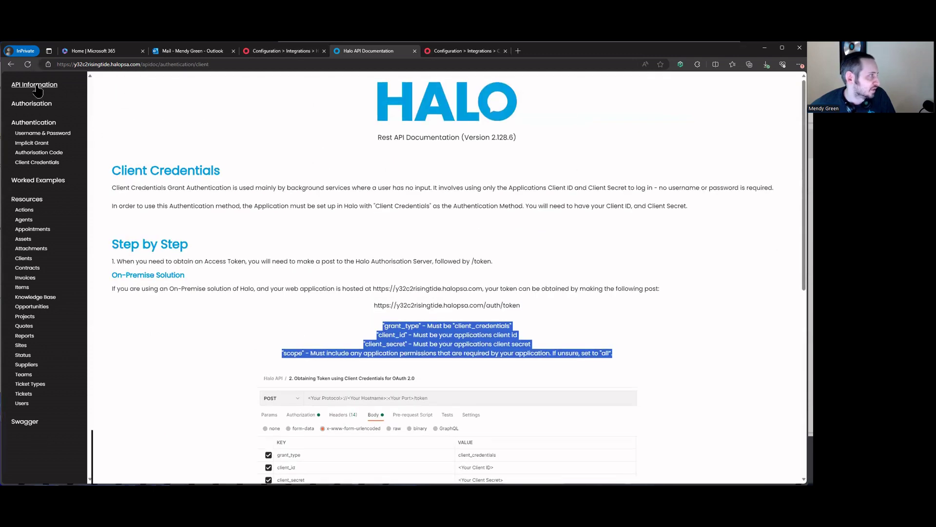
pyautogui.click(37, 88)
pyautogui.moveTo(540, 398); pyautogui.dragTo(359, 394)
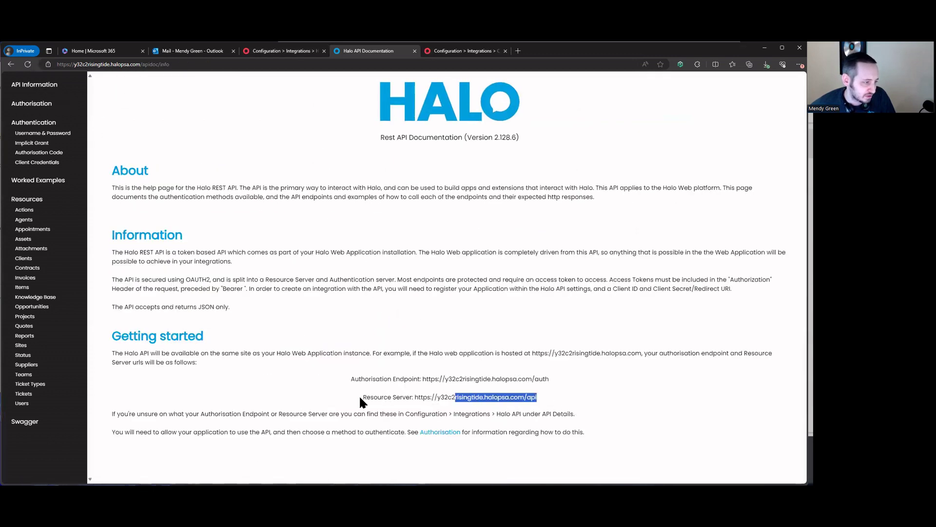
# Step: Return to the custom integration form and set the scope to "all"
pyautogui.click(452, 52)
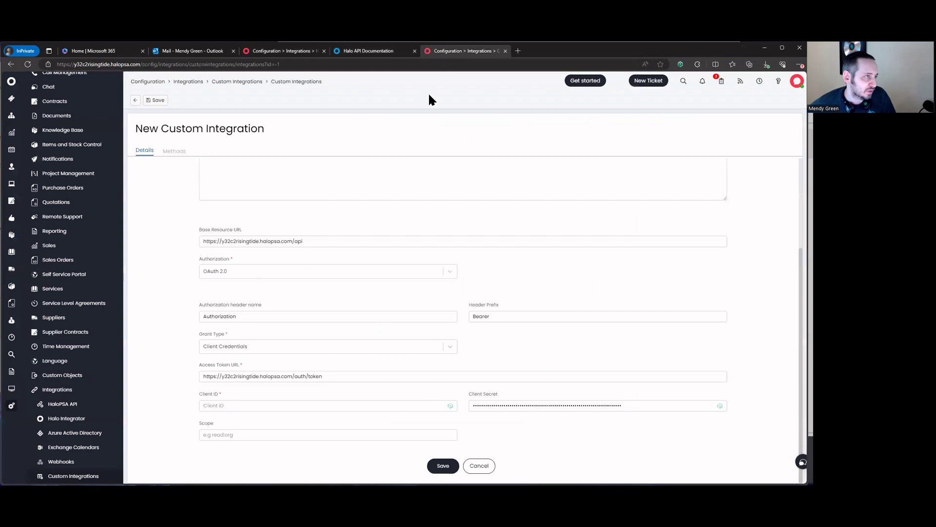
pyautogui.click(209, 409)
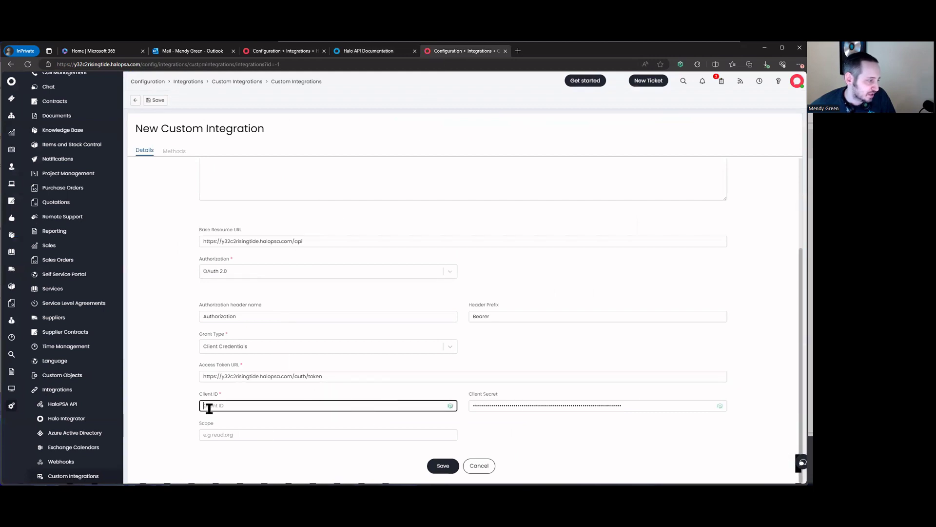
pyautogui.click(336, 435)
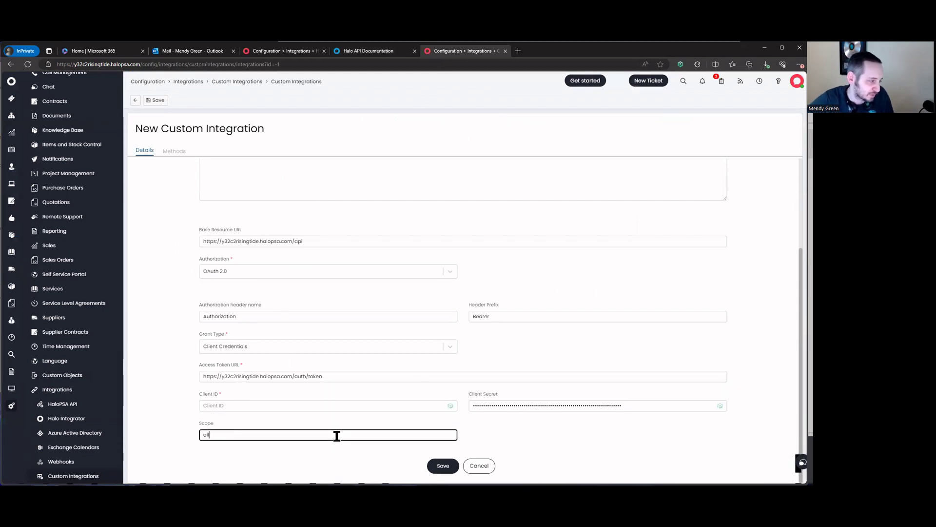
# Step: Copy the client ID from the HaloPSA Application record into the integration's Client ID field and save the integration
pyautogui.click(343, 405)
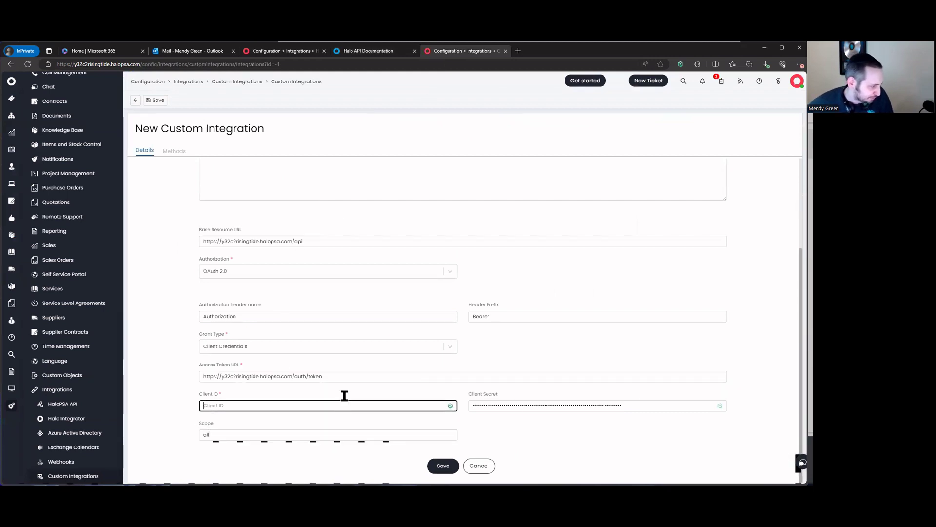
pyautogui.click(368, 51)
pyautogui.click(282, 50)
pyautogui.click(316, 313)
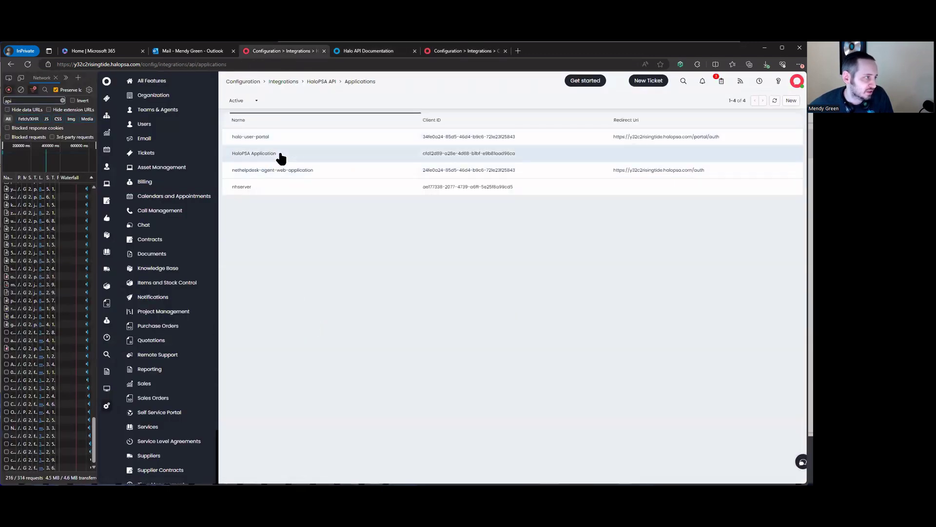
pyautogui.click(280, 155)
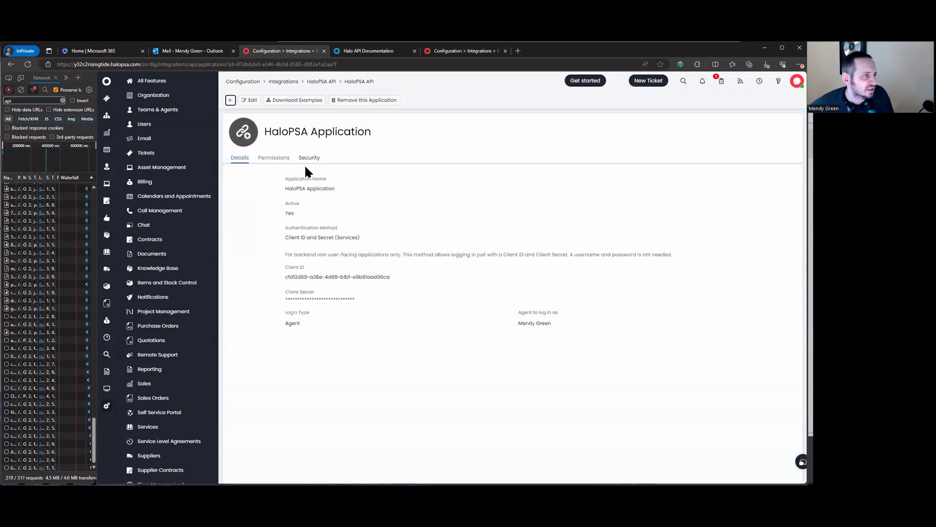
pyautogui.tripleClick(312, 279)
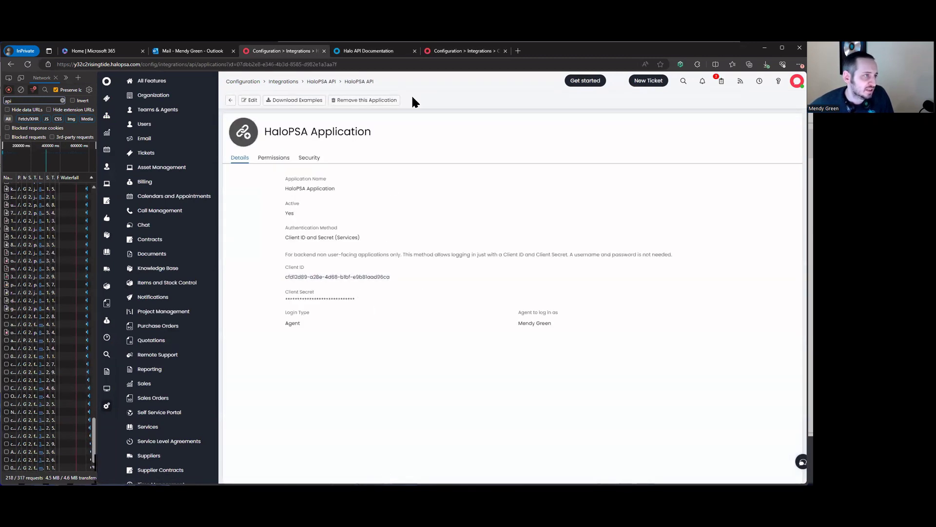
pyautogui.click(463, 51)
pyautogui.write('cfd12d89-a28e-4d68-b1bf-e9b81aad96ca')
pyautogui.click(278, 432)
pyautogui.click(440, 467)
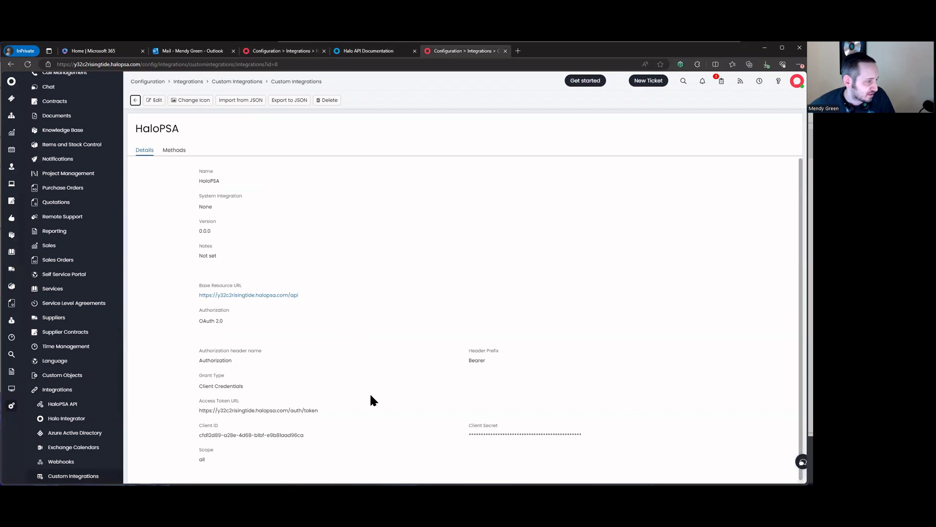
# Step: Add an integration method named "Update Ticket" using POST, with "/Tickets" appended to the base URL
pyautogui.click(175, 150)
pyautogui.click(774, 168)
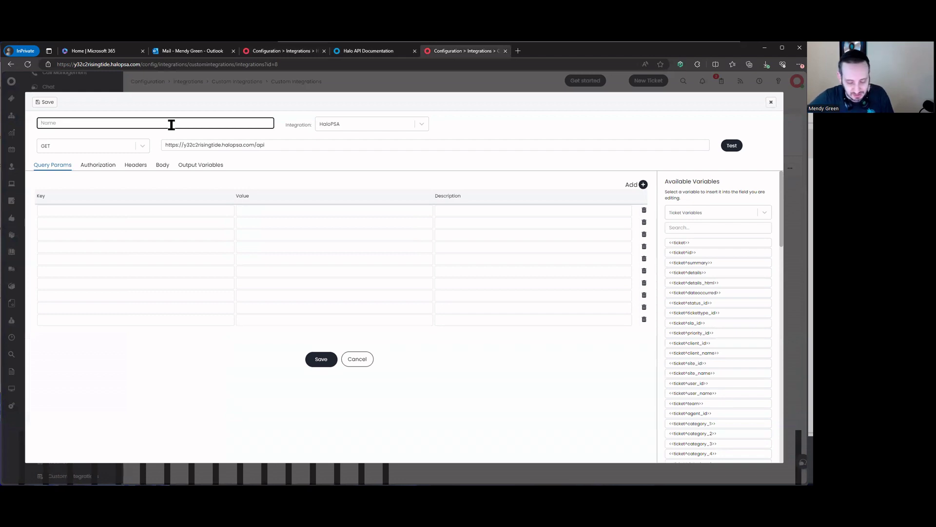
pyautogui.click(141, 146)
pyautogui.click(121, 166)
pyautogui.click(327, 142)
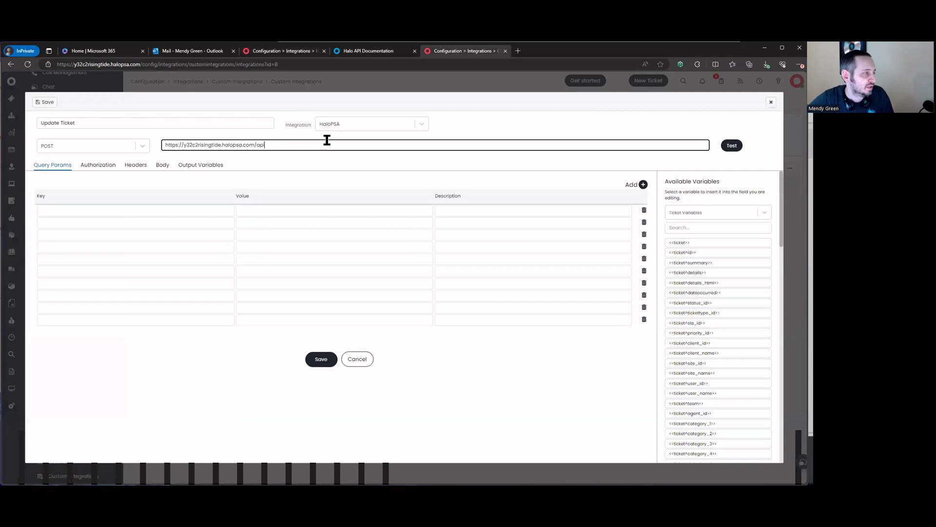
pyautogui.write('/Tickets')
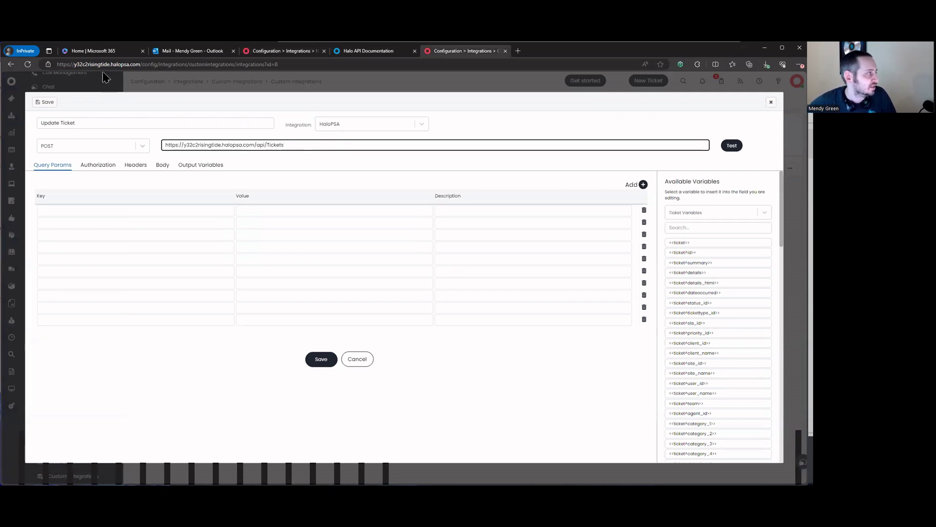
# Step: Examine the payload and headers of the first recorded Tickets request in the network log, checking its request URL
pyautogui.click(271, 52)
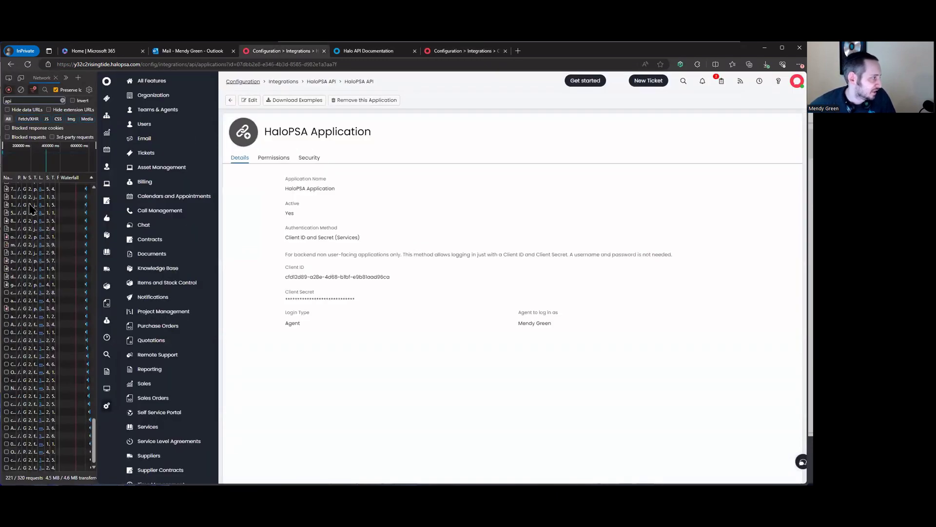
pyautogui.moveTo(41, 221)
pyautogui.scroll(10, 42, 221)
pyautogui.scroll(5, 42, 221)
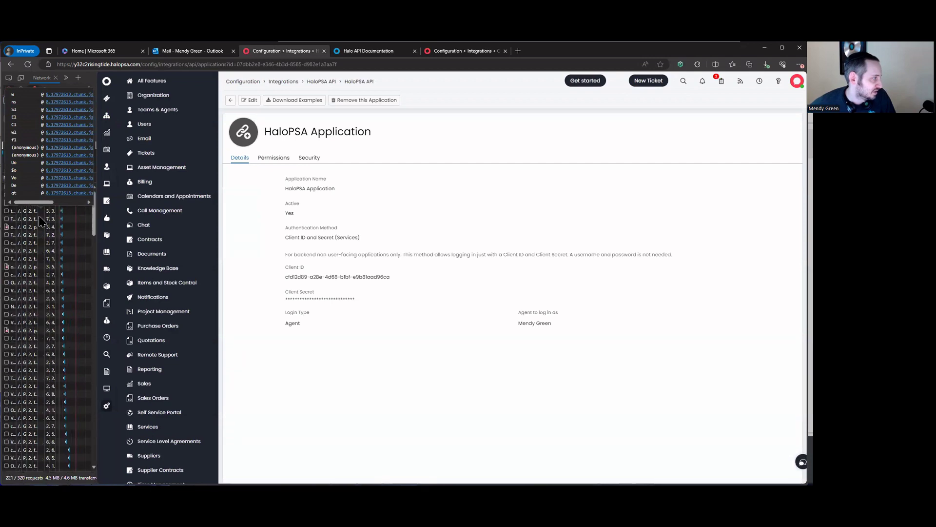
pyautogui.click(15, 188)
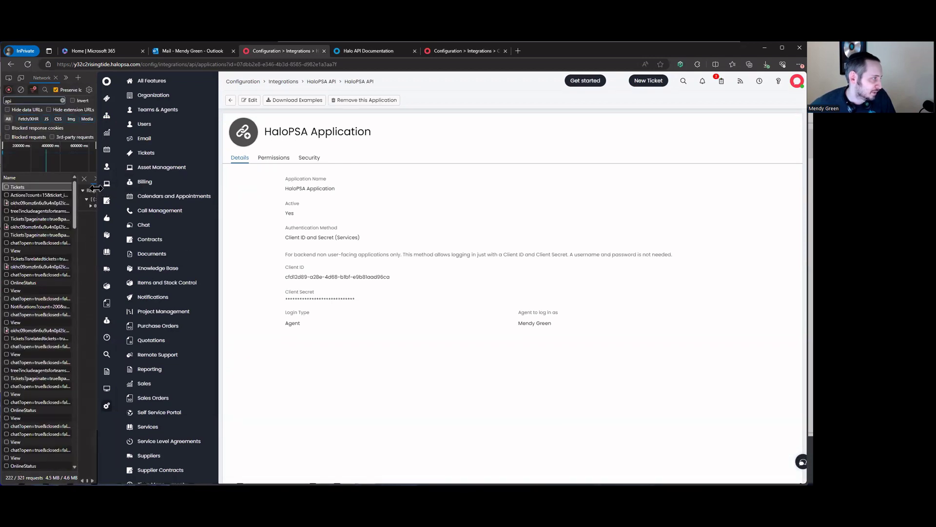
pyautogui.moveTo(97, 213); pyautogui.dragTo(220, 213)
pyautogui.moveTo(279, 190); pyautogui.dragTo(281, 194)
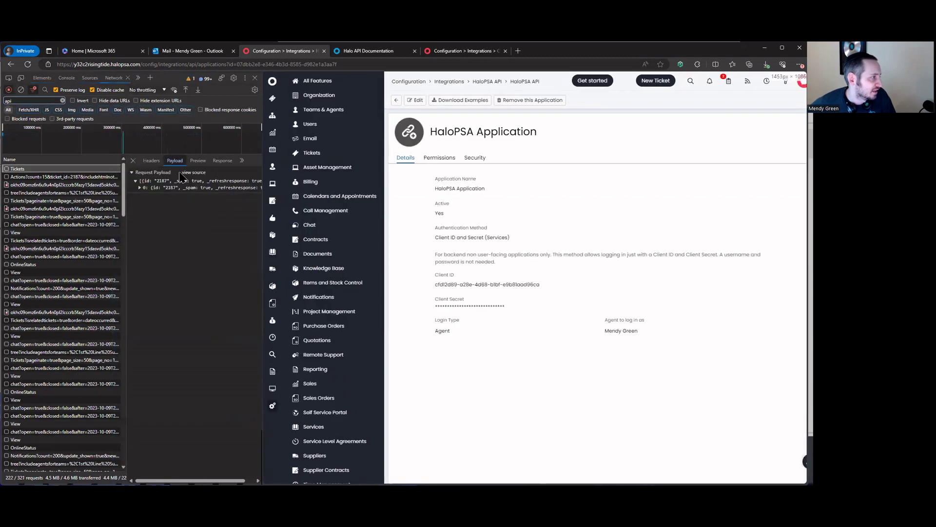
pyautogui.click(151, 161)
pyautogui.tripleClick(180, 199)
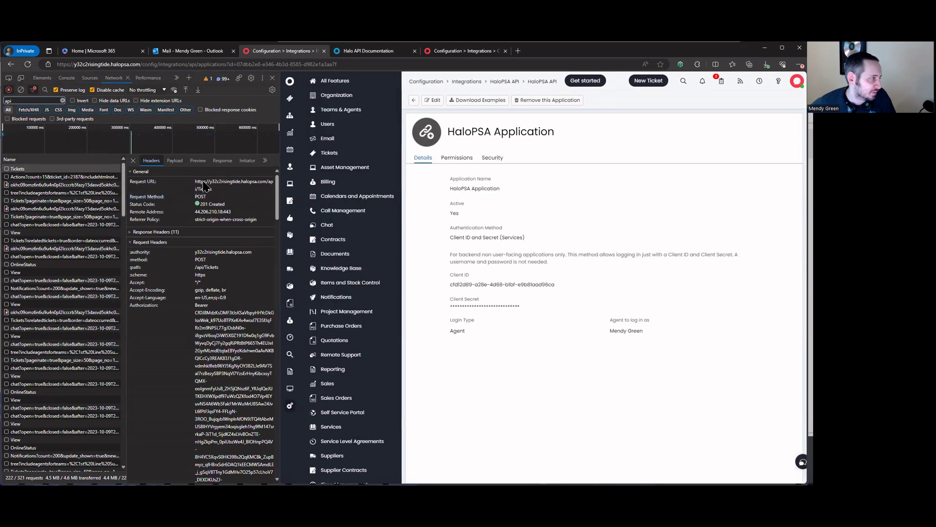
# Step: Return to the Update Ticket method and set its request body format to JSON
pyautogui.moveTo(195, 189); pyautogui.dragTo(271, 189)
pyautogui.click(476, 51)
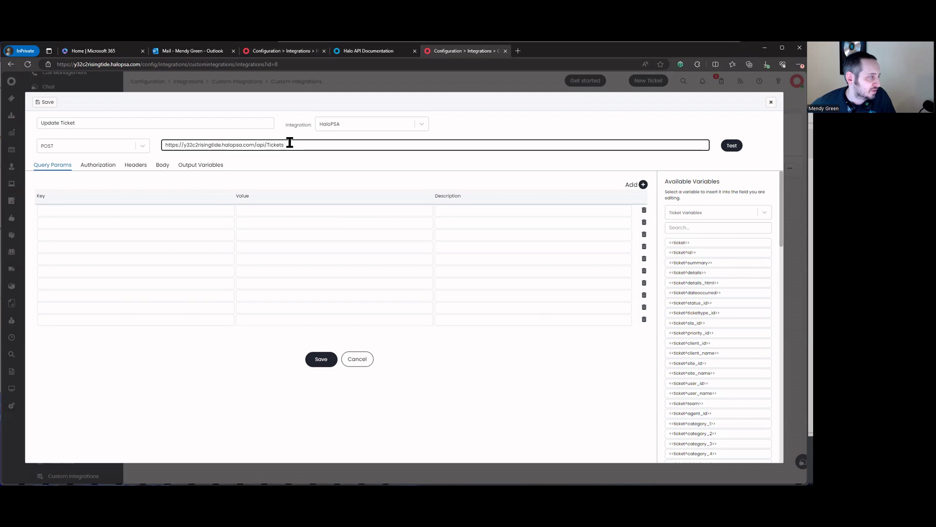
pyautogui.click(163, 166)
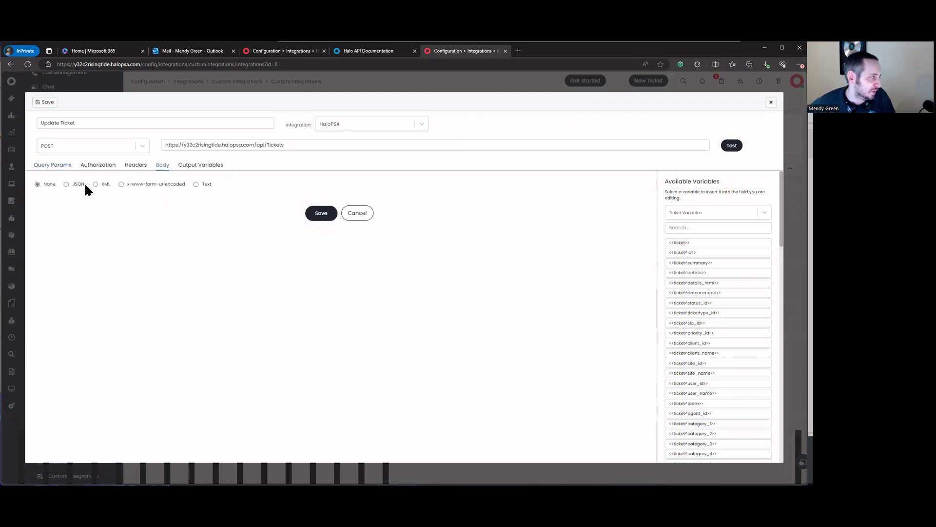
pyautogui.click(67, 184)
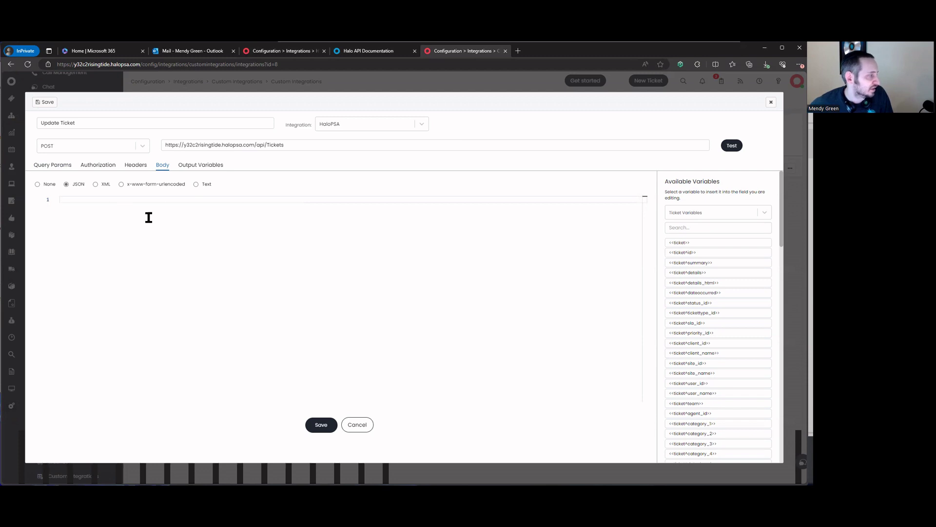
# Step: Try to fill the JSON body with the parsed payload copied from the recorded Tickets request
pyautogui.click(105, 51)
pyautogui.click(193, 51)
pyautogui.click(281, 50)
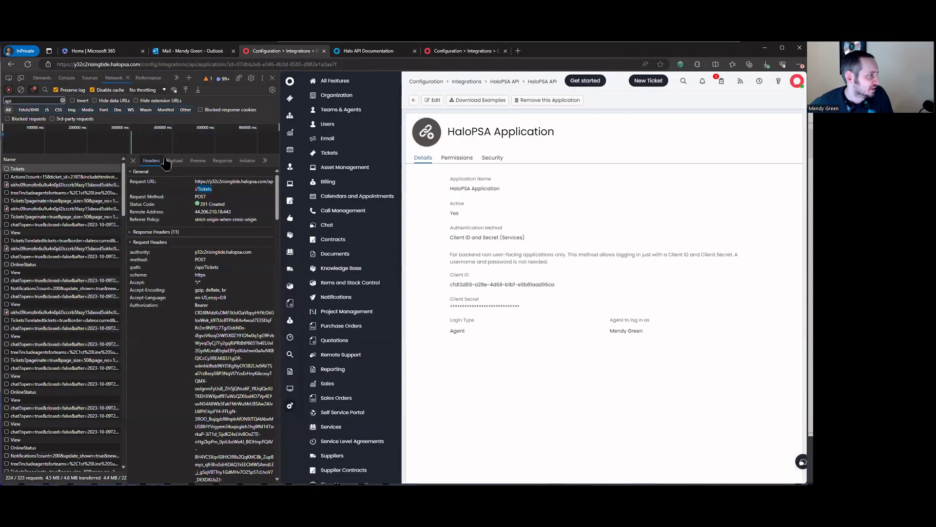
pyautogui.click(175, 160)
pyautogui.click(165, 187)
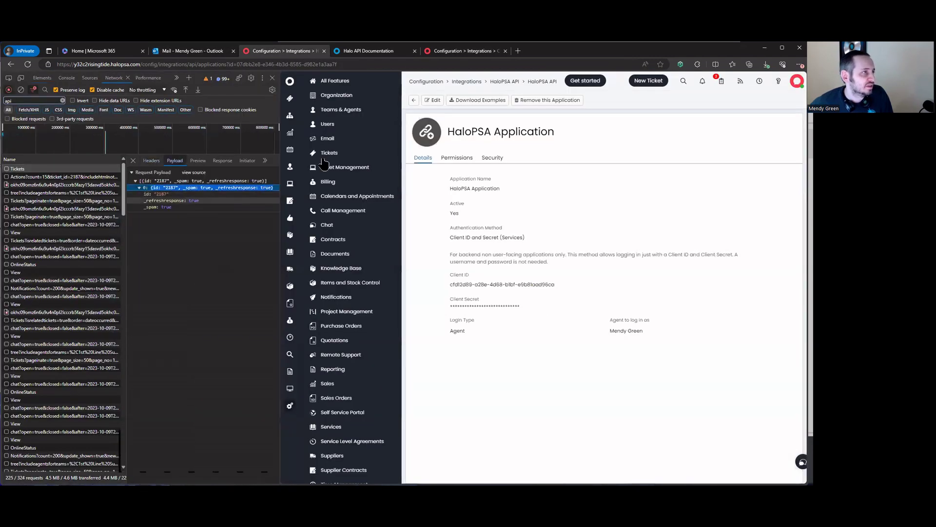
pyautogui.click(454, 51)
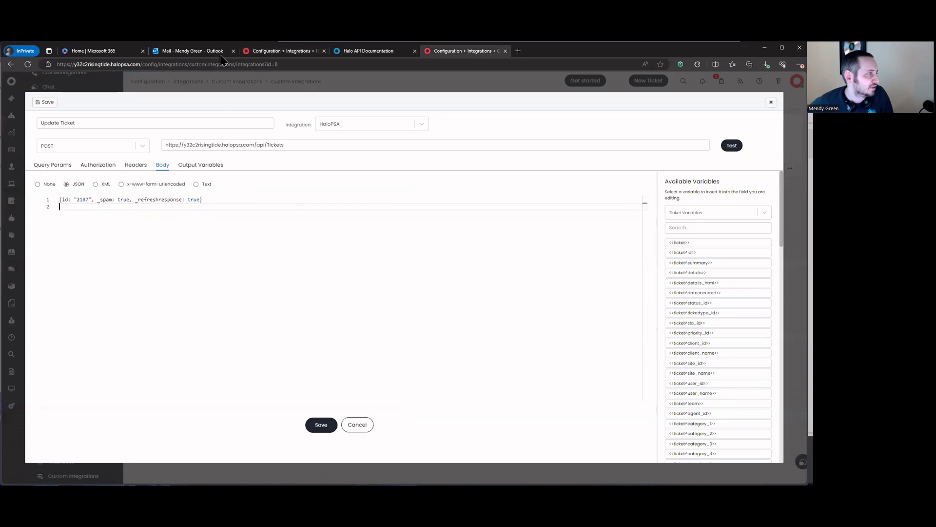
# Step: Replace the body with the Tickets payload's source JSON, [{"id":"2187","_spam":true,"_refreshresponse":true}]
pyautogui.click(205, 51)
pyautogui.click(97, 50)
pyautogui.click(283, 51)
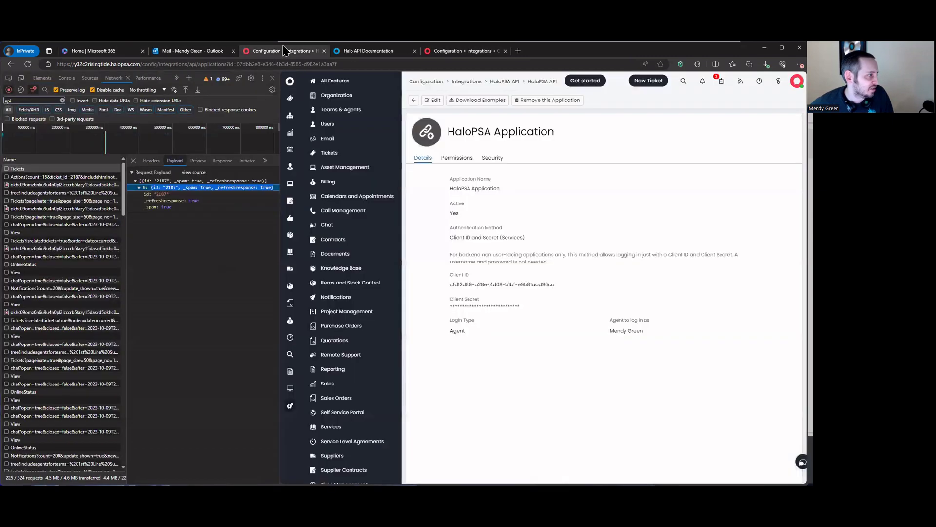
pyautogui.click(194, 172)
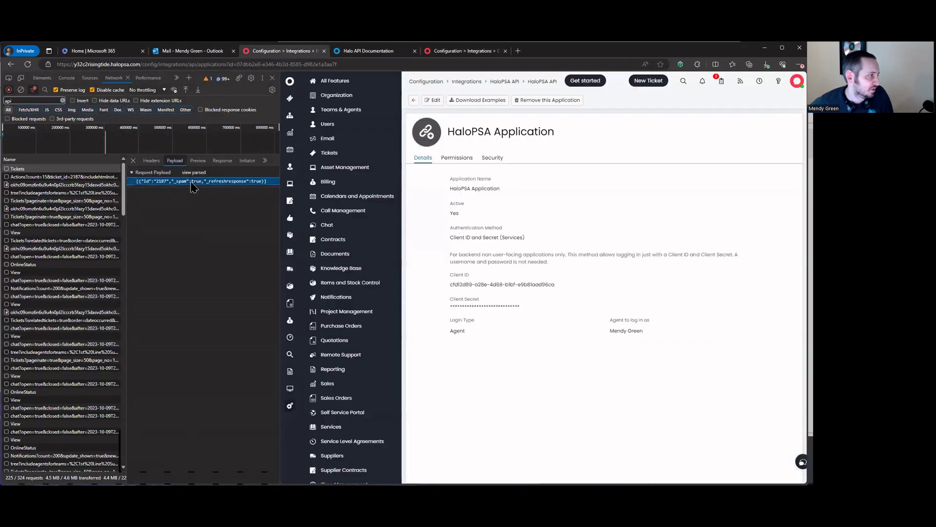
pyautogui.hotkey('ctrl', 'Tab')
pyautogui.hotkey('ctrl', 'a')
pyautogui.write('[{"id":"2187","_spam":true,"_refreshresponse":true}]')
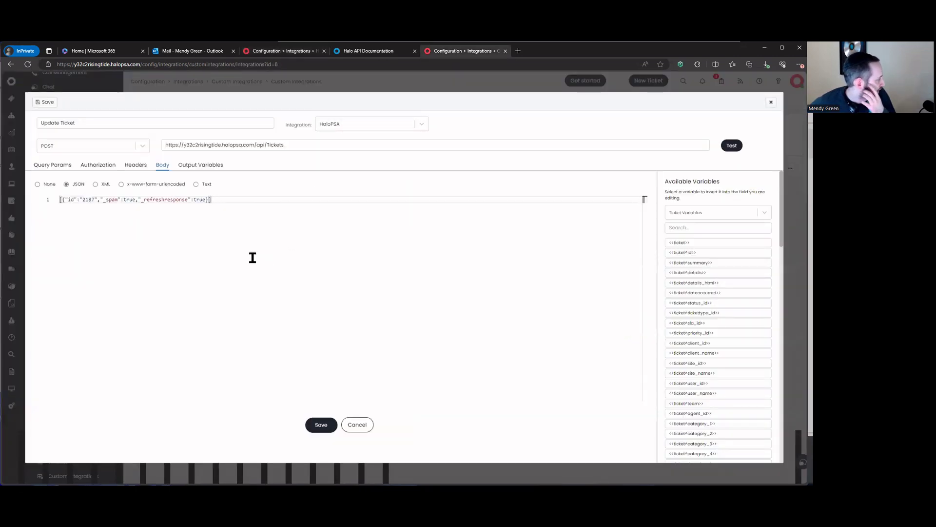
# Step: Replace the quoted id value in the JSON body with the <<ticket^id>> variable and save the method
pyautogui.doubleClick(89, 199)
pyautogui.press('BackSpace')
pyautogui.press('BackSpace')
pyautogui.press('Delete')
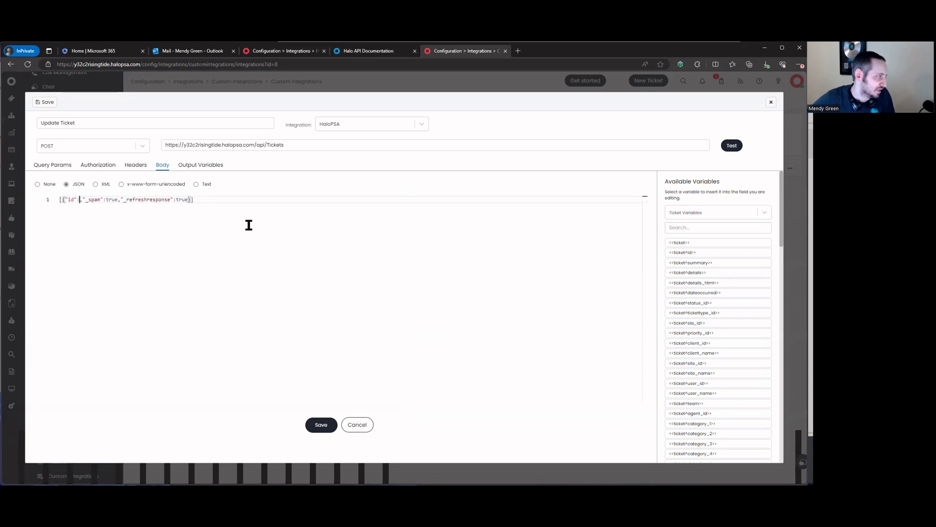
pyautogui.click(684, 253)
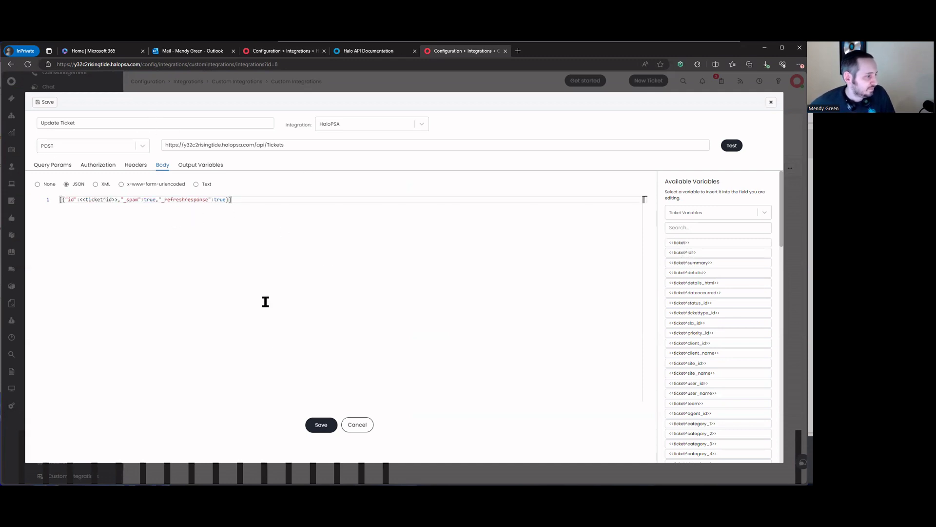
pyautogui.click(315, 423)
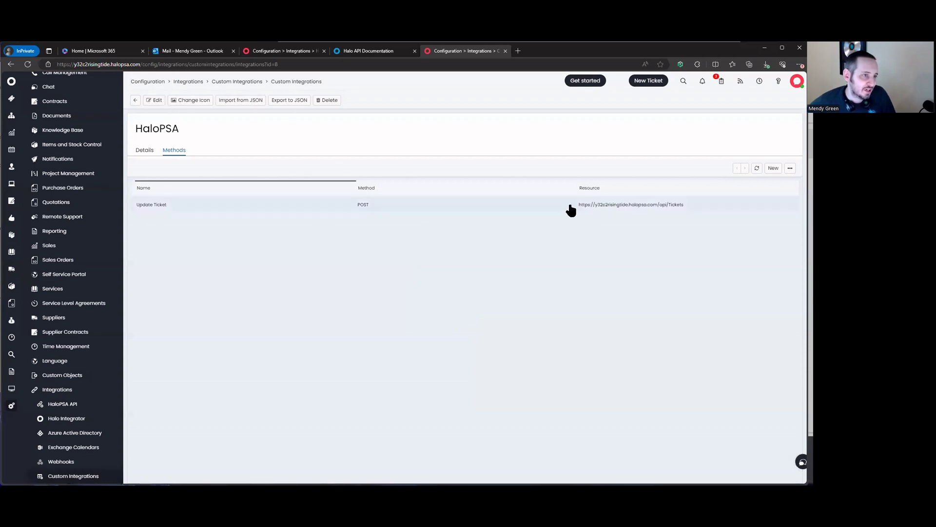
# Step: Narrow the developer tools pane beside the HaloPSA Application record and open ticket 2187 there
pyautogui.click(280, 51)
pyautogui.moveTo(282, 96); pyautogui.dragTo(107, 125)
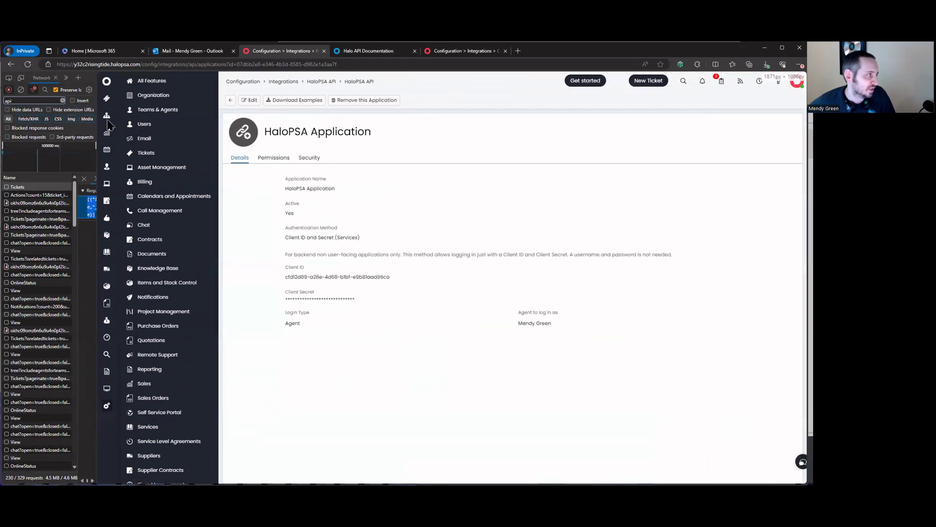
pyautogui.click(106, 98)
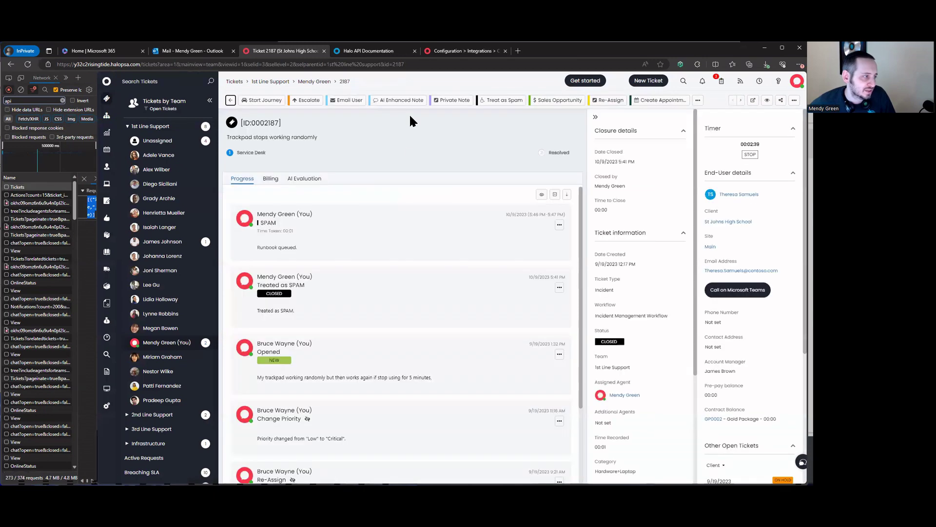
# Step: Test the Update Ticket method with ticket 2187 as the ticket^id variable and inspect the response status
pyautogui.click(453, 51)
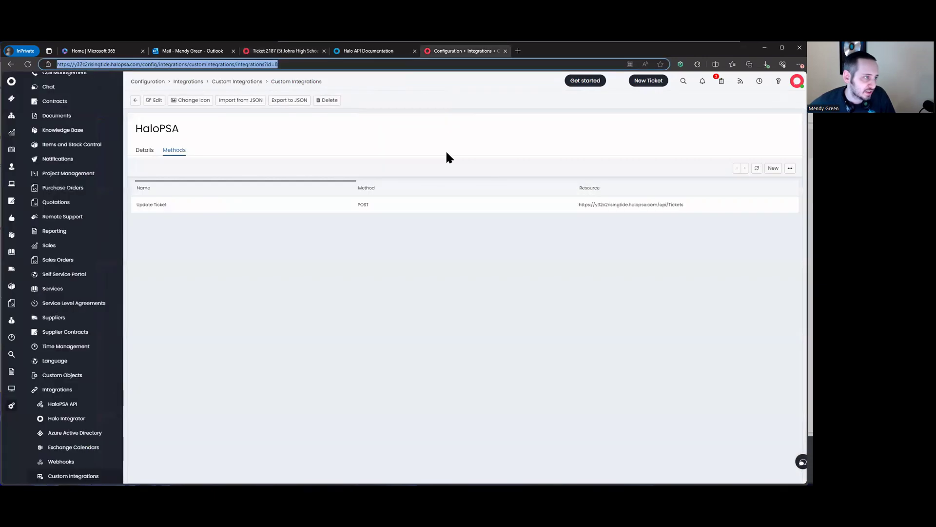
pyautogui.click(380, 52)
pyautogui.click(448, 51)
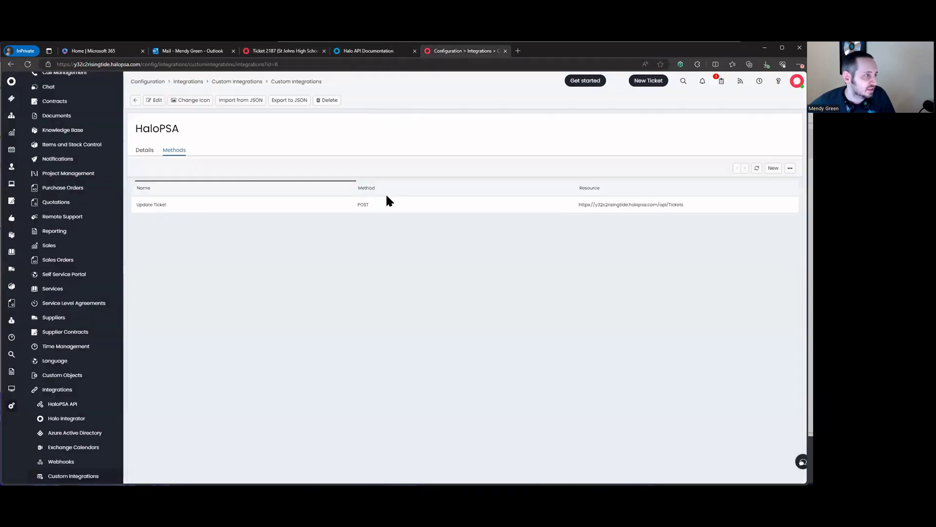
pyautogui.click(441, 204)
pyautogui.click(737, 147)
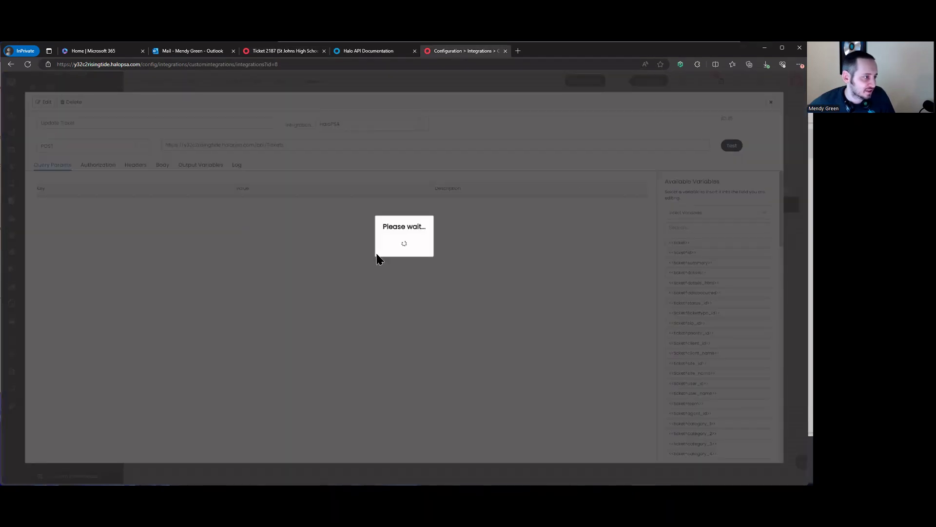
pyautogui.click(407, 224)
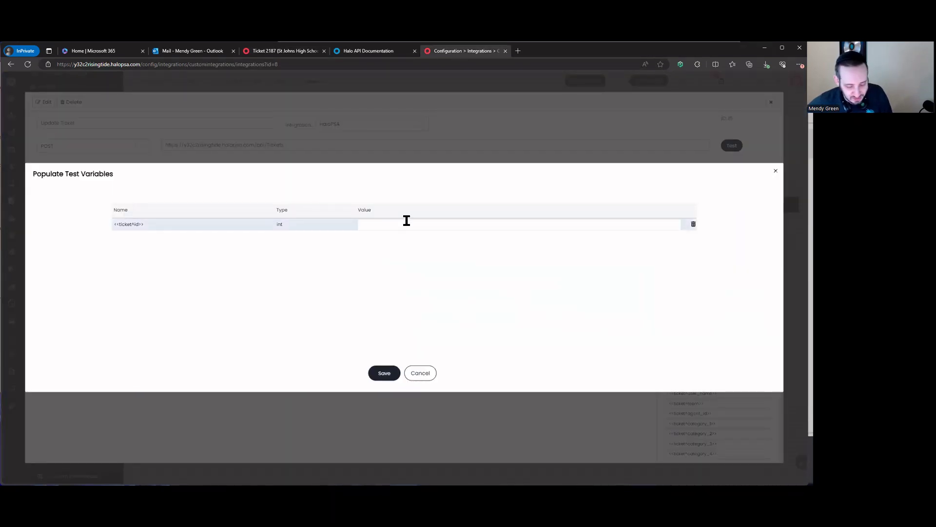
pyautogui.click(382, 377)
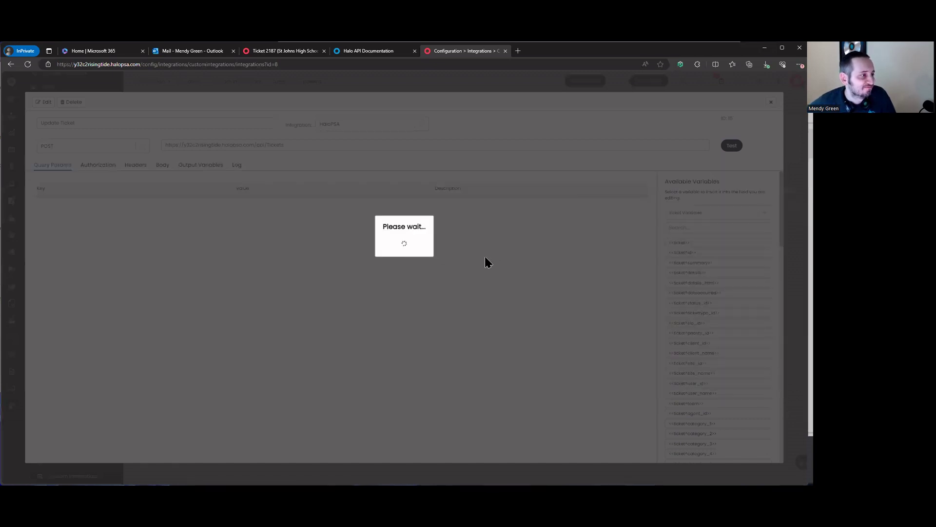
pyautogui.moveTo(279, 161); pyautogui.dragTo(215, 158)
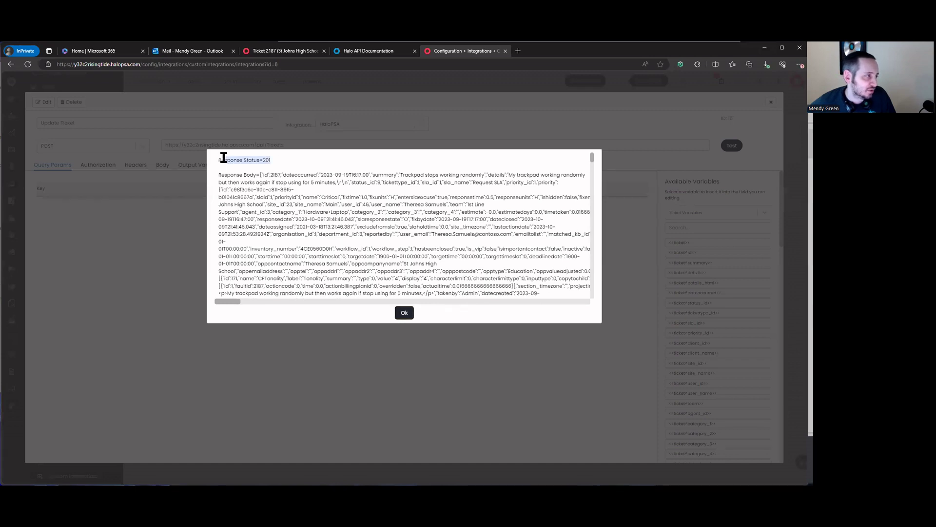
# Step: Check the latest entry in ticket 2187's progress feed for the spam update
pyautogui.click(287, 50)
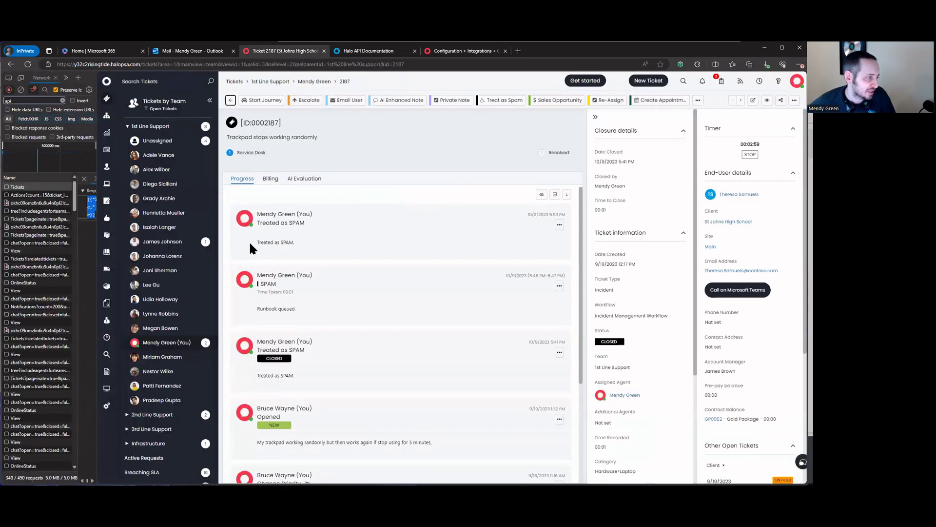
pyautogui.moveTo(336, 241); pyautogui.dragTo(240, 242)
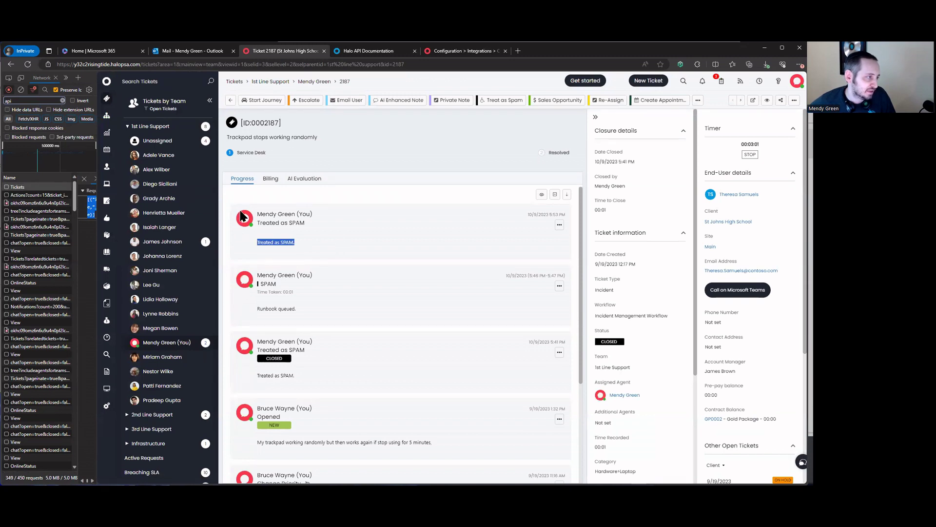
pyautogui.click(540, 194)
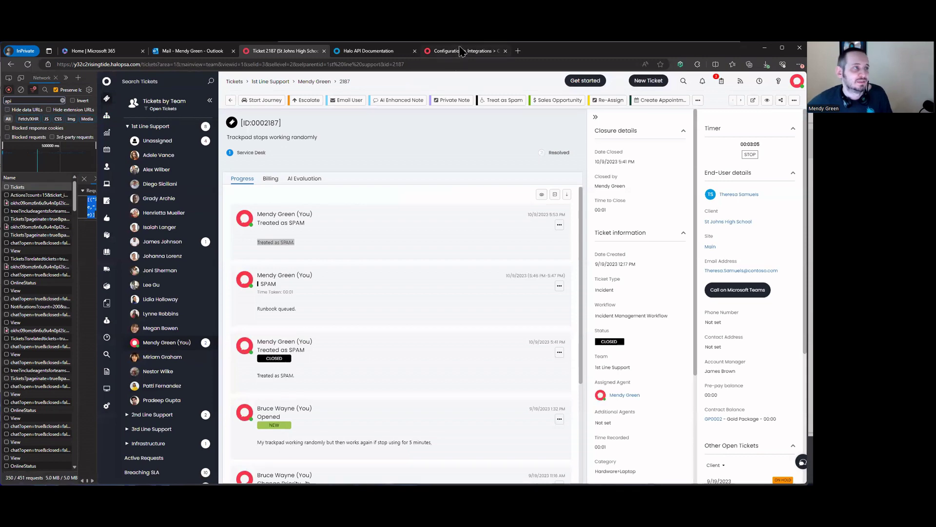
# Step: Close the test response and the Update Ticket method, and review the HaloPSA integration's details
pyautogui.click(462, 50)
pyautogui.click(406, 314)
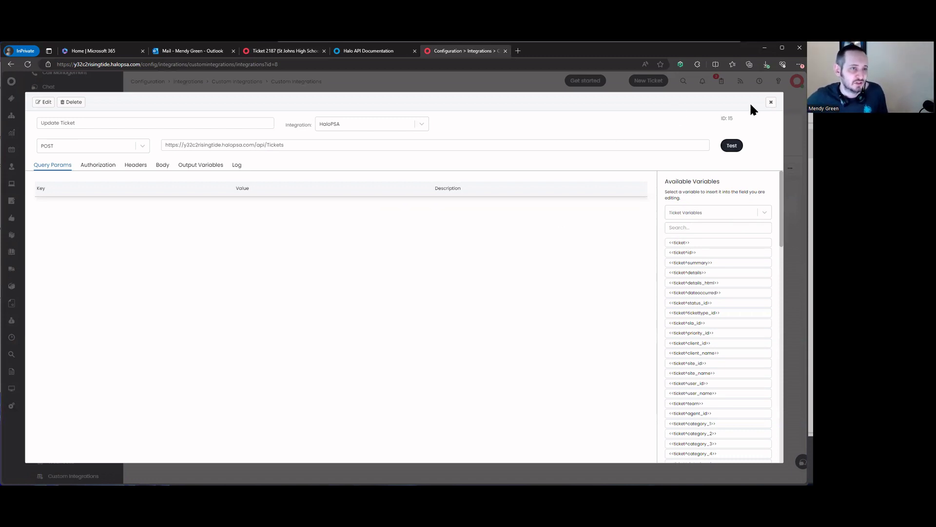
pyautogui.click(771, 102)
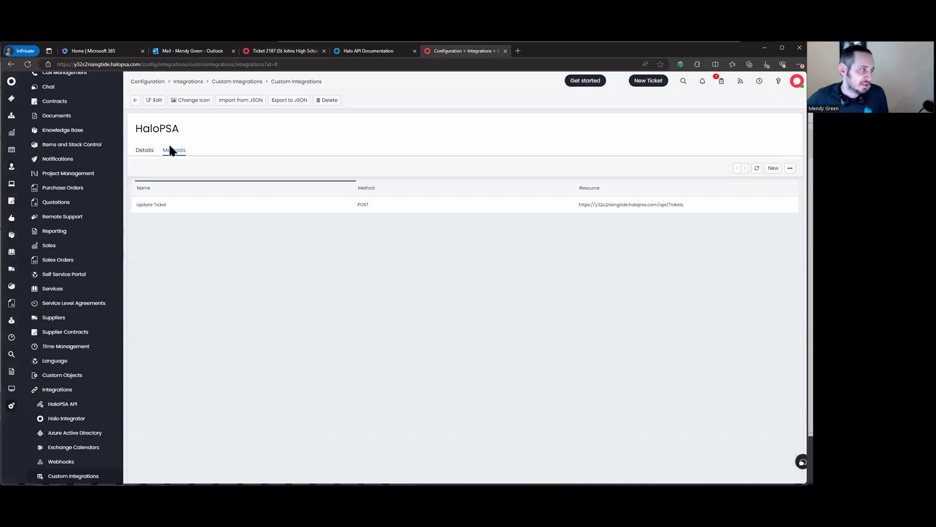
pyautogui.click(141, 151)
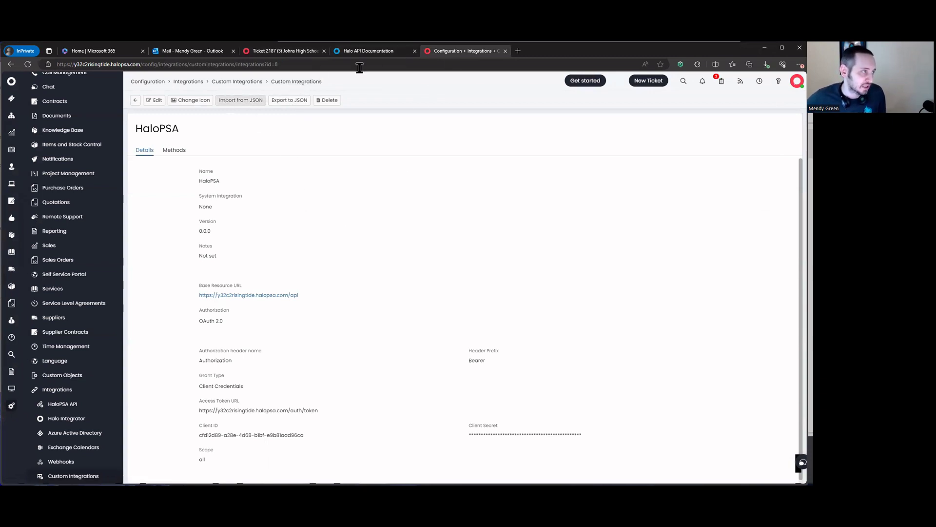
# Step: Open the Treat as Spam integration runbook for editing and display its flow chart
pyautogui.click(191, 83)
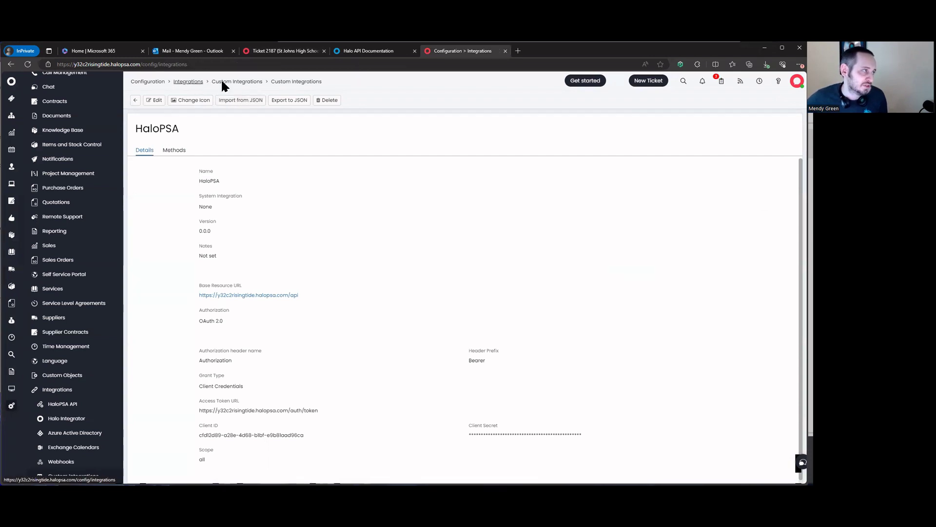
pyautogui.scroll(-15, 389, 414)
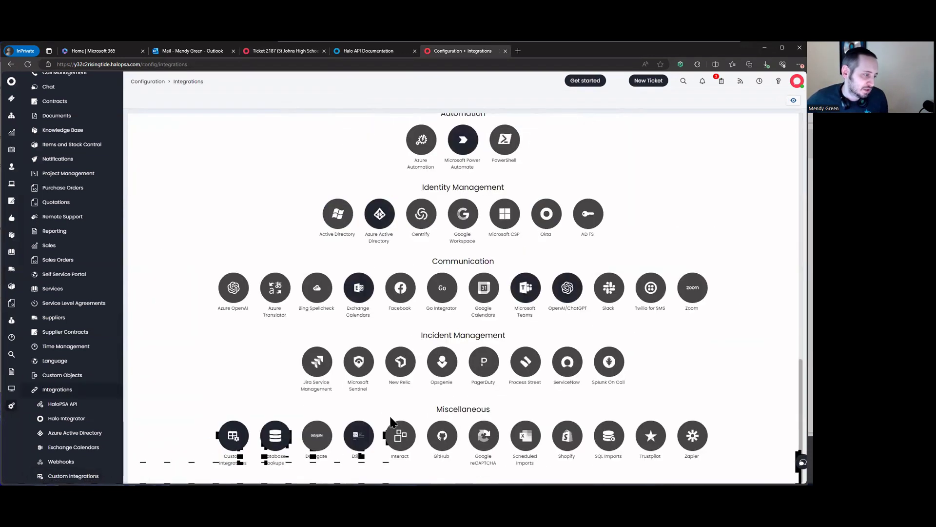
pyautogui.click(242, 434)
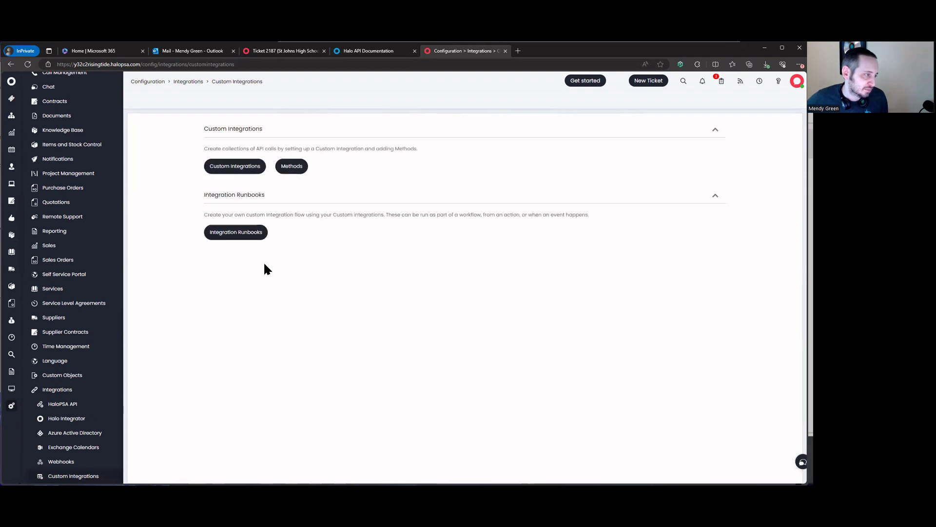
pyautogui.click(238, 242)
pyautogui.click(194, 139)
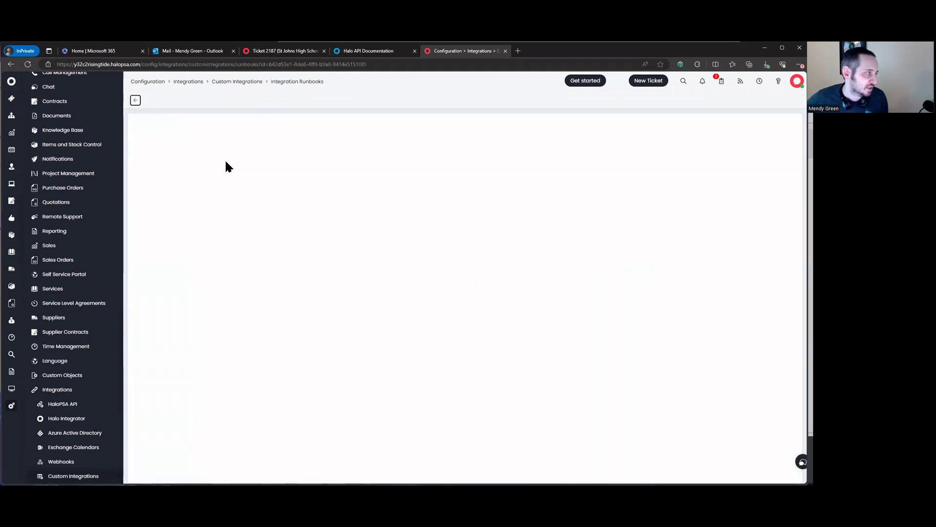
pyautogui.click(152, 100)
pyautogui.click(177, 151)
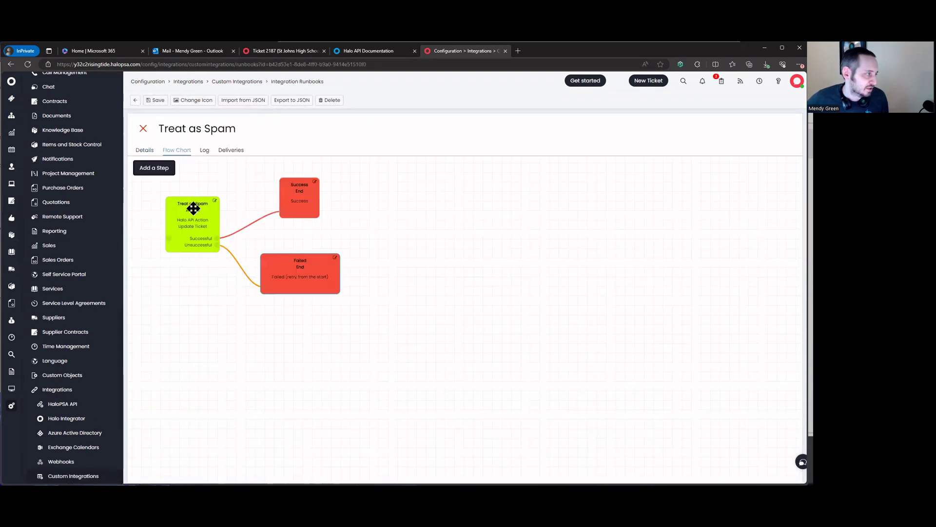
# Step: Set the Treat as Spam step to Execute an Integration Method using HaloPSA: Update Ticket, and save the step
pyautogui.click(209, 203)
pyautogui.click(172, 253)
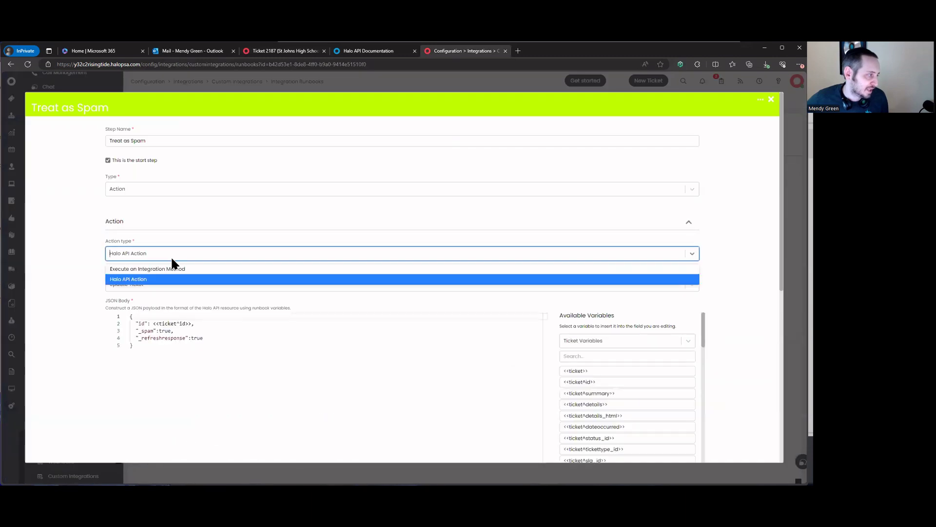
pyautogui.click(146, 268)
pyautogui.click(192, 285)
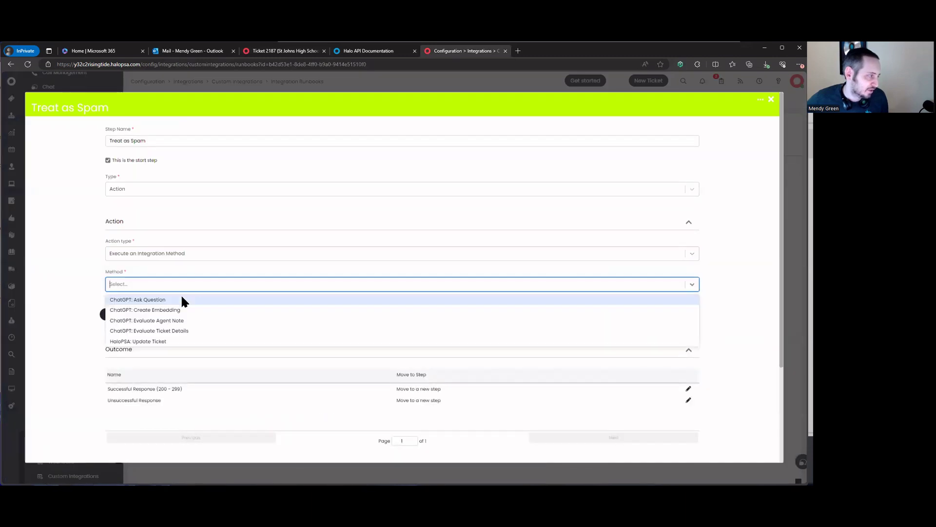
pyautogui.click(188, 357)
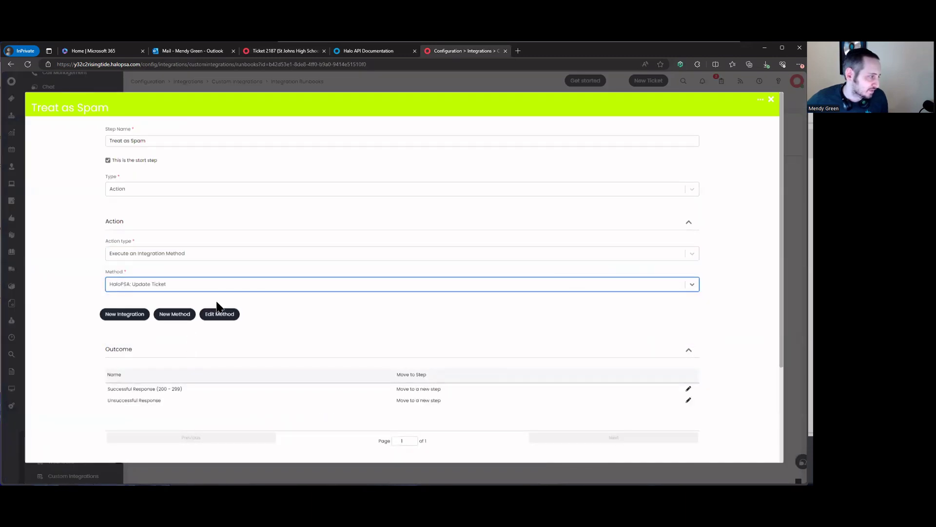
pyautogui.scroll(-3, 364, 317)
pyautogui.click(382, 446)
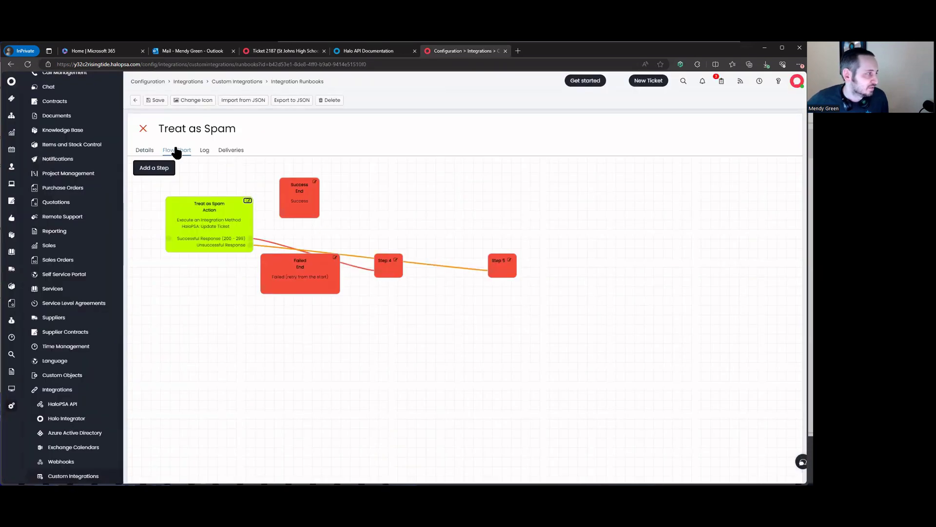
# Step: Edit the Treat as Spam step so its Successful Response (200 - 299) outcome moves to "Success"
pyautogui.click(248, 200)
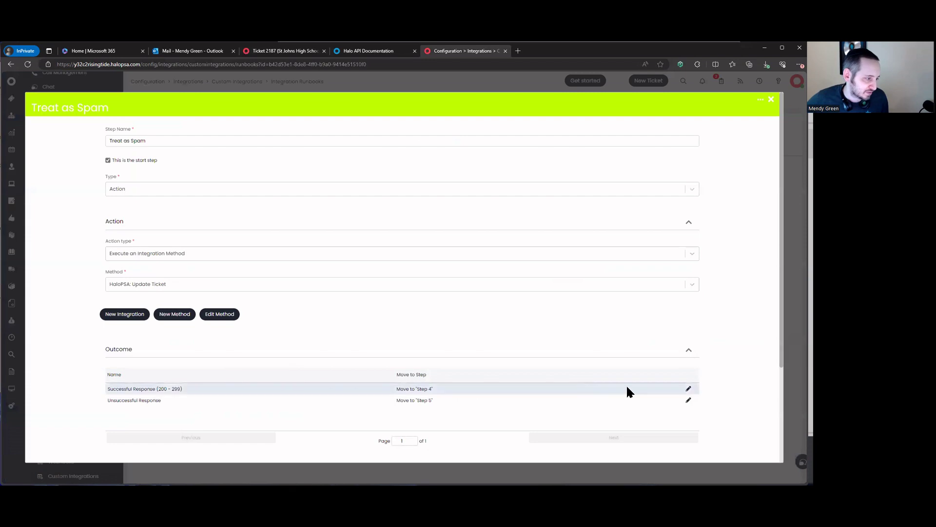
pyautogui.click(688, 389)
pyautogui.click(369, 274)
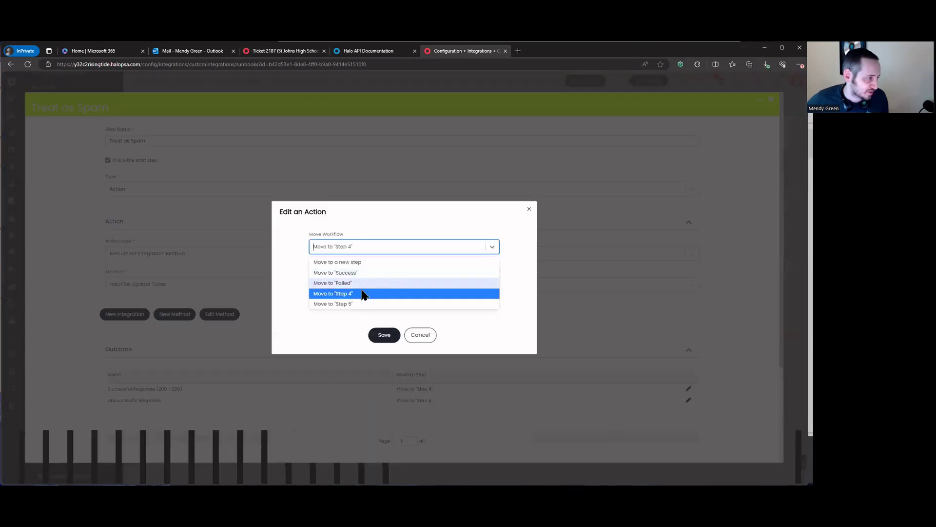
pyautogui.click(370, 288)
pyautogui.click(370, 307)
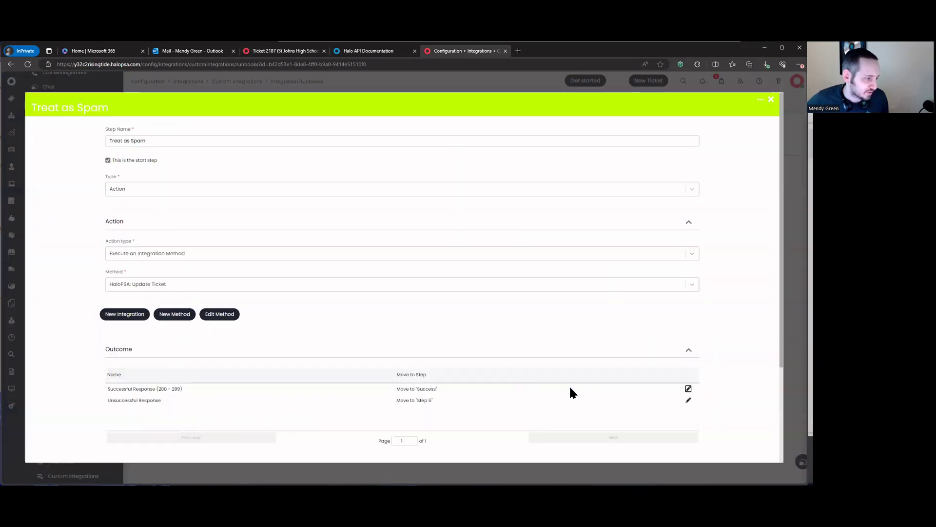
# Step: Route the Unsuccessful Response outcome to "Failed", and save both the step and the runbook
pyautogui.click(688, 400)
pyautogui.click(376, 274)
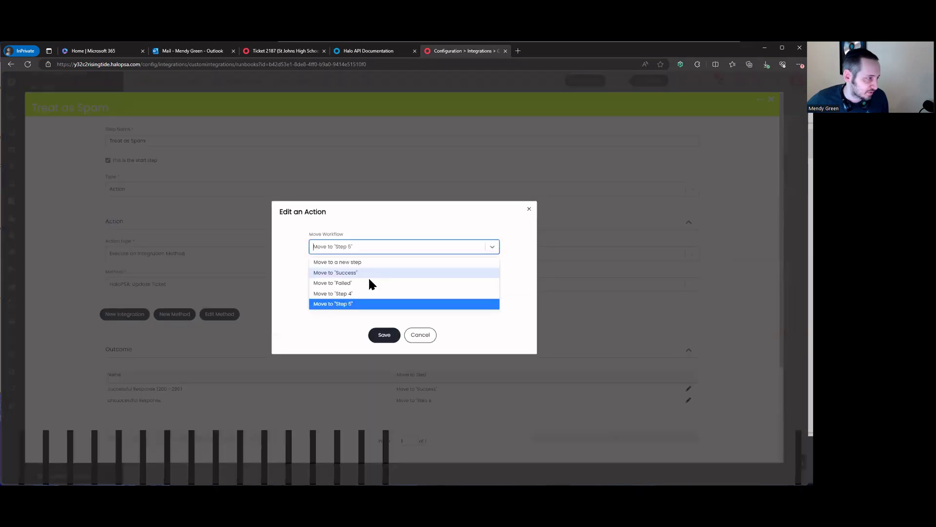
pyautogui.click(358, 281)
pyautogui.click(383, 307)
pyautogui.scroll(-5, 409, 360)
pyautogui.click(388, 445)
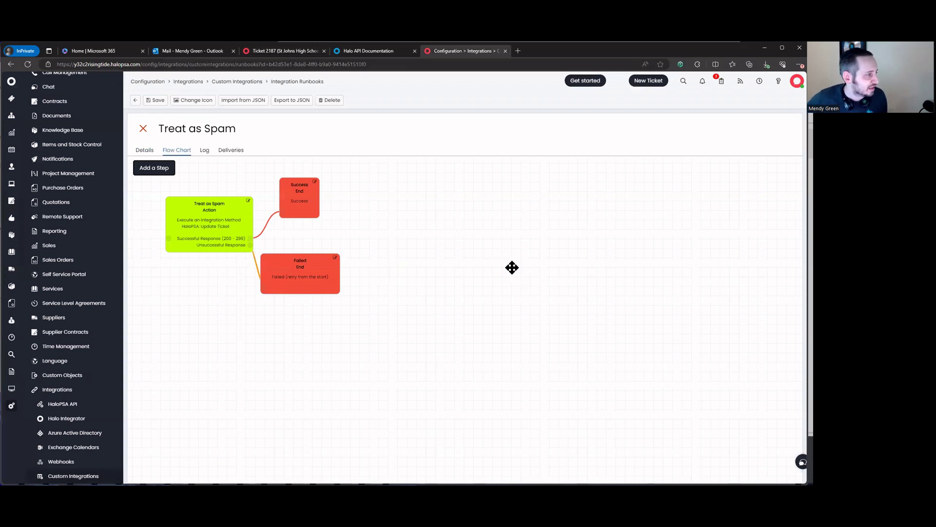
pyautogui.click(155, 100)
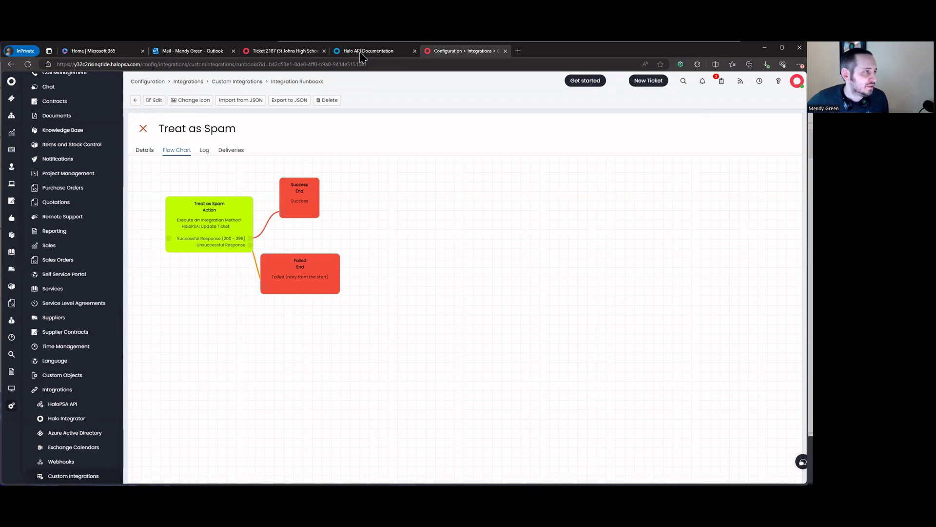
# Step: Run the Treat as Spam action on ticket 2187 and check the latest entry in its progress feed
pyautogui.click(283, 51)
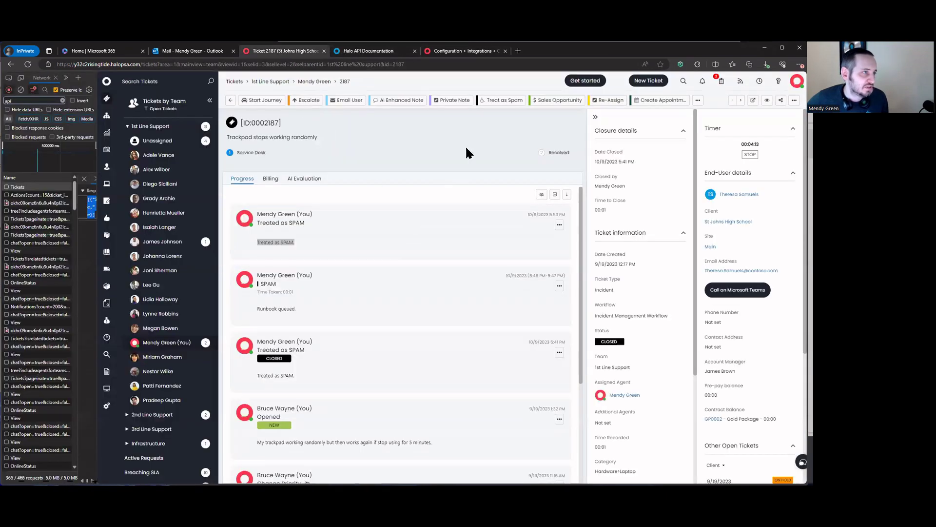
pyautogui.click(502, 101)
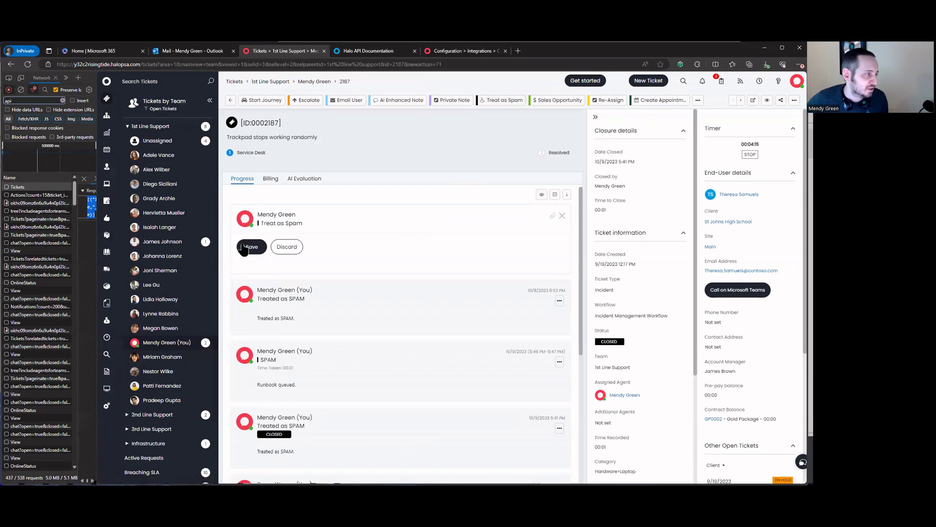
pyautogui.click(251, 246)
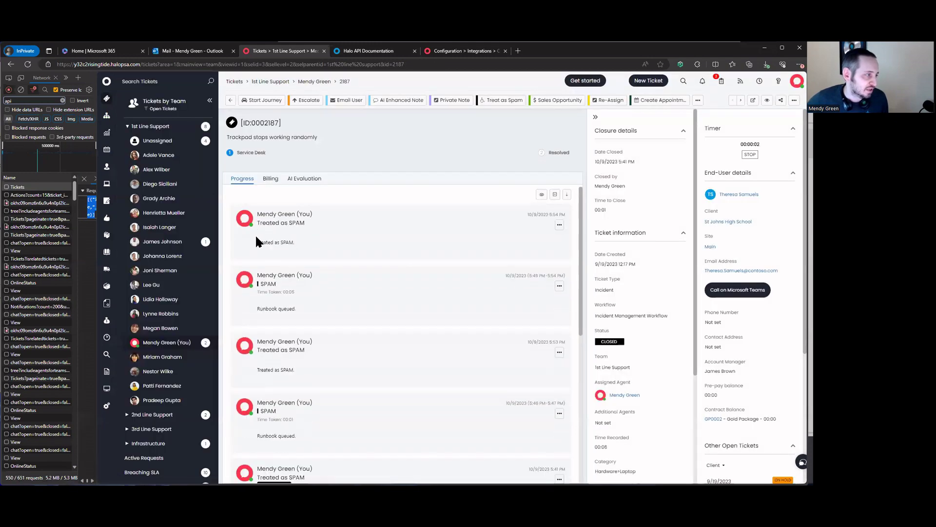
pyautogui.moveTo(247, 226); pyautogui.dragTo(305, 224)
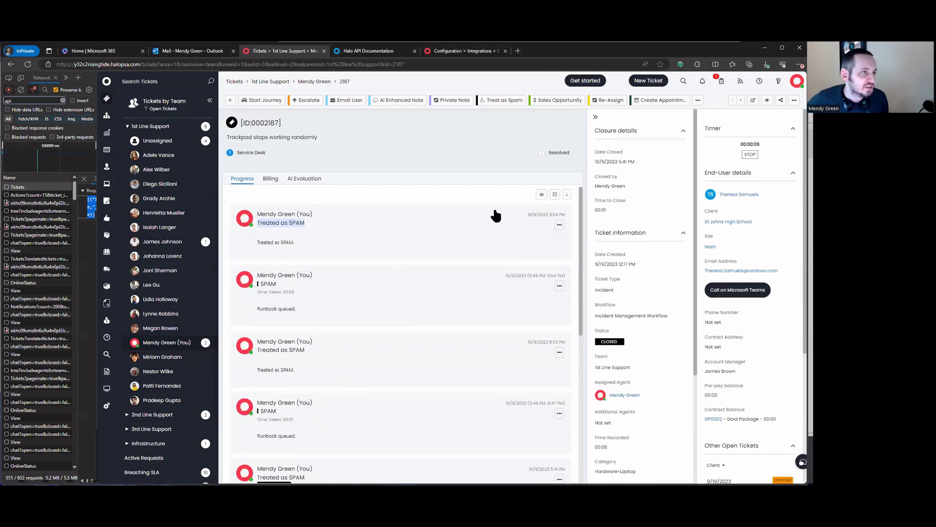
# Step: Open the Telephony System Offline ticket from the agent's open tickets and set its workflow to Incident Management Workflow
pyautogui.click(276, 83)
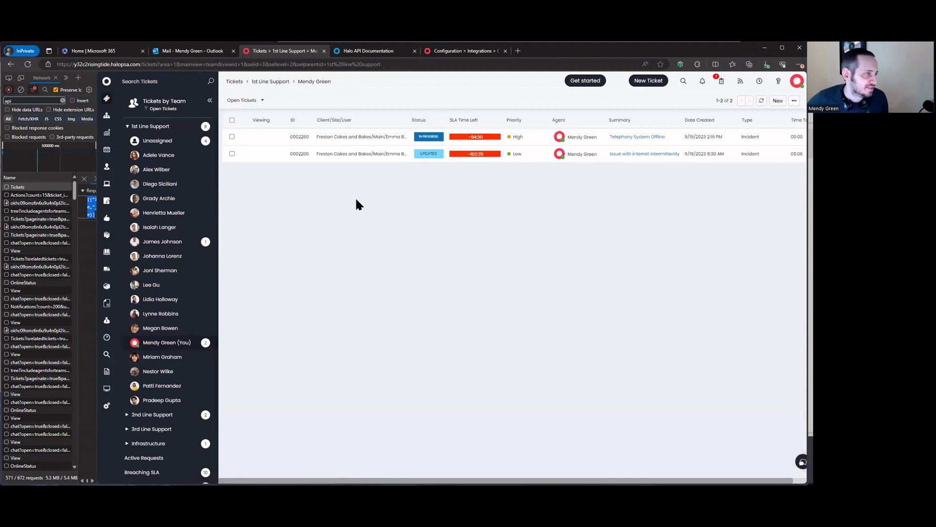
pyautogui.click(356, 137)
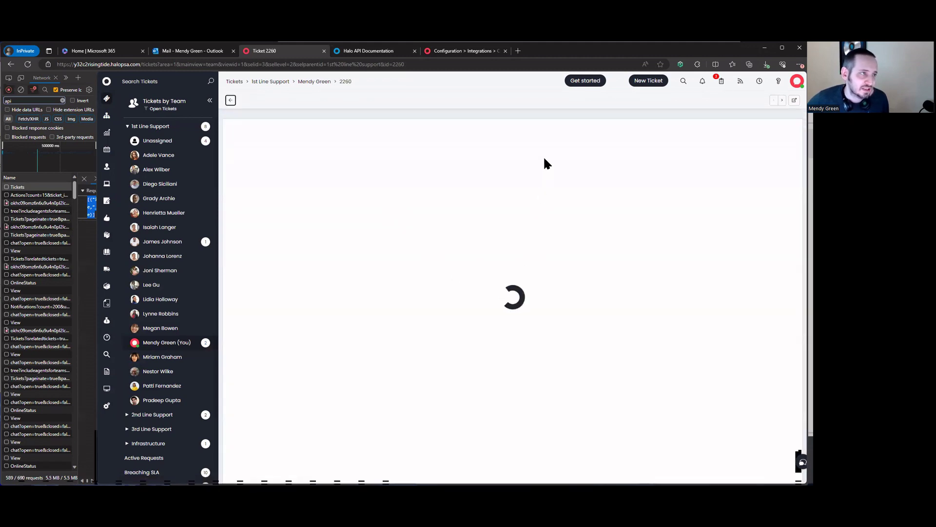
pyautogui.click(648, 100)
pyautogui.click(659, 205)
pyautogui.click(639, 319)
pyautogui.write('incide')
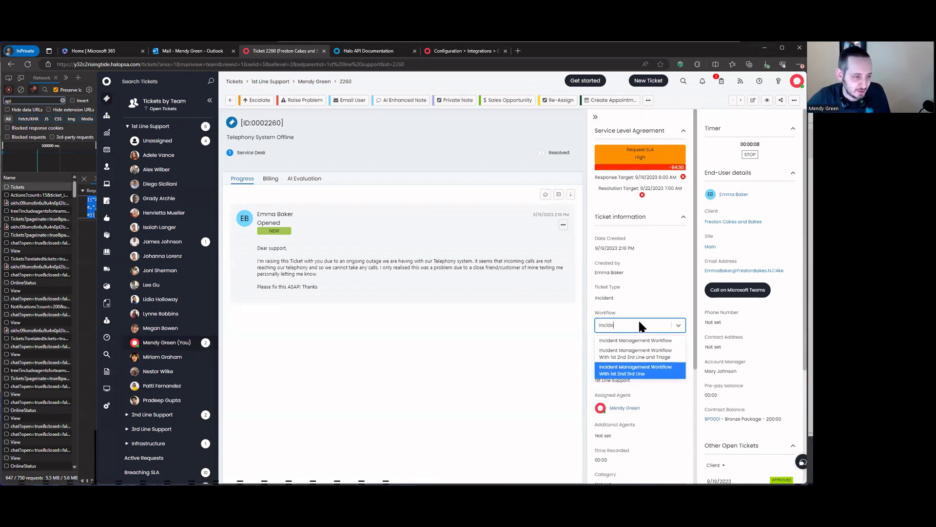
pyautogui.press('Return')
pyautogui.click(639, 322)
pyautogui.write('inc')
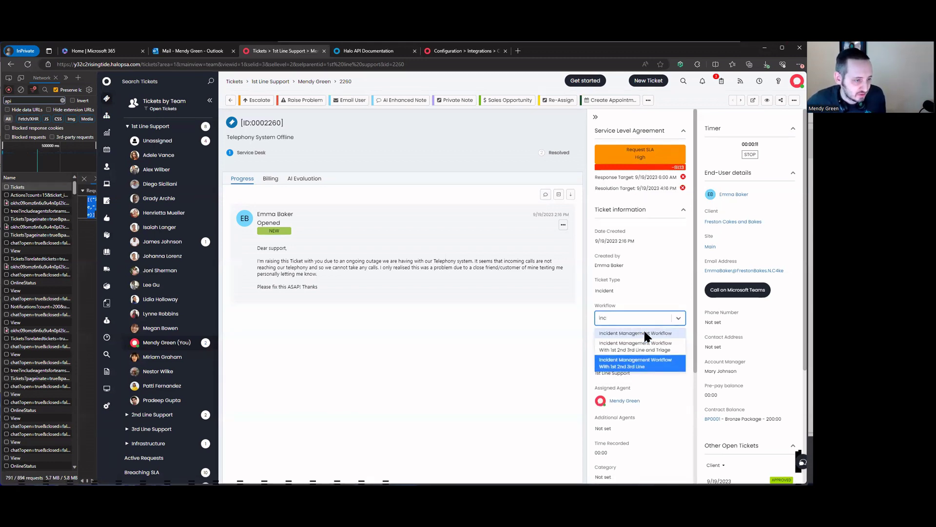
pyautogui.click(642, 332)
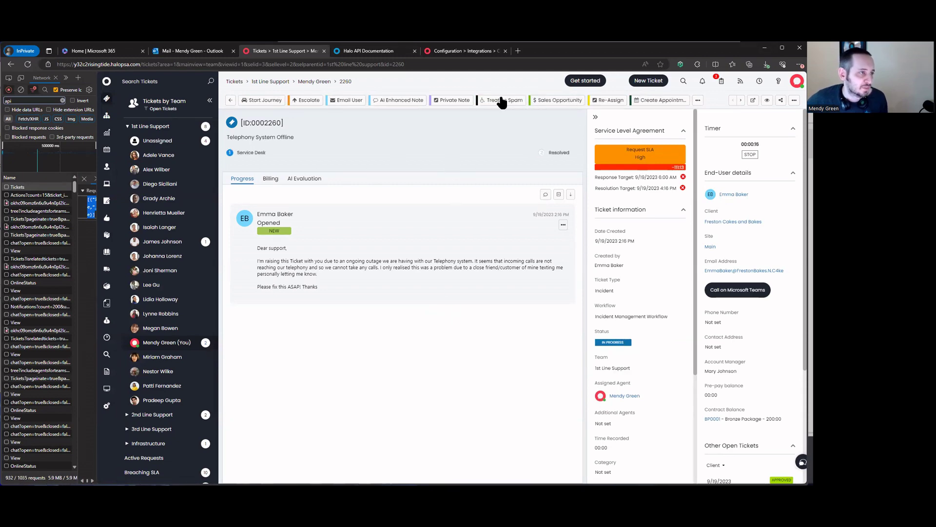
# Step: Run the Treat as Spam action on ticket 2260 and check its progress feed and status
pyautogui.click(501, 100)
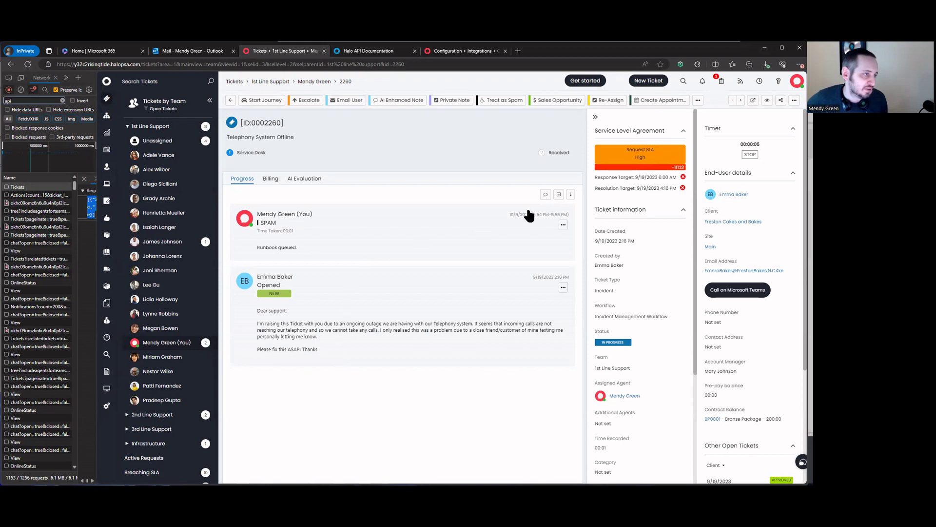
pyautogui.click(794, 100)
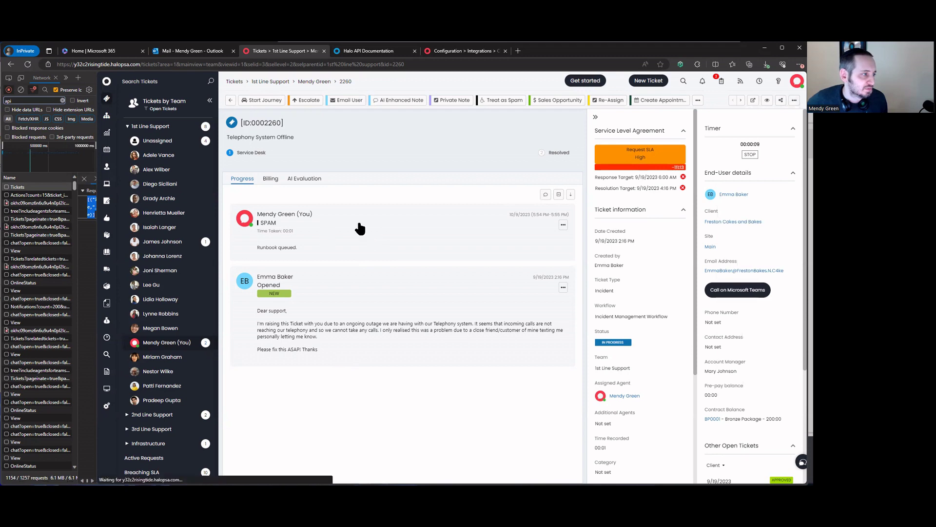
pyautogui.click(546, 194)
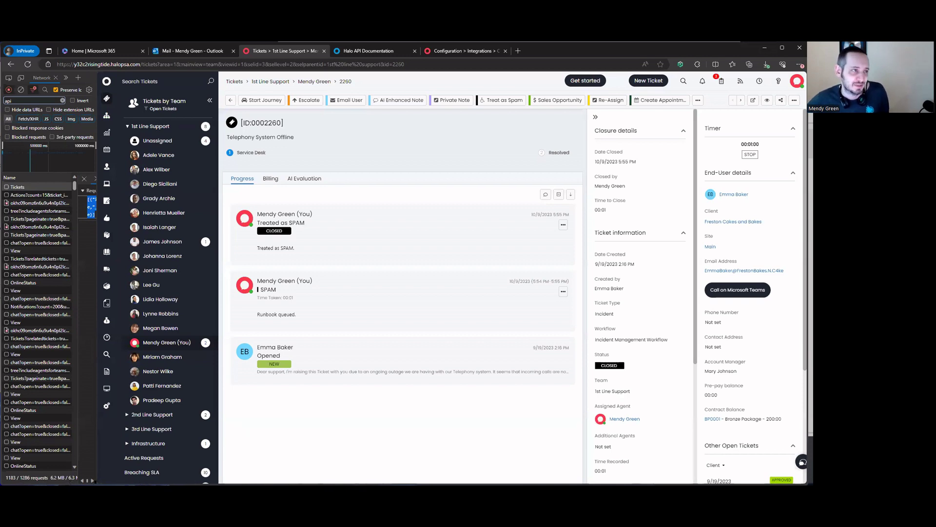
pyautogui.click(795, 100)
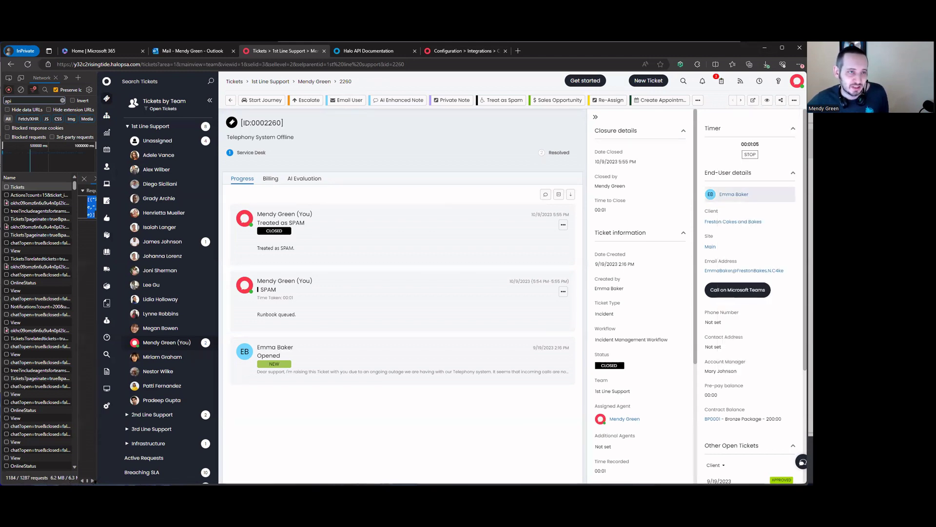
pyautogui.click(795, 100)
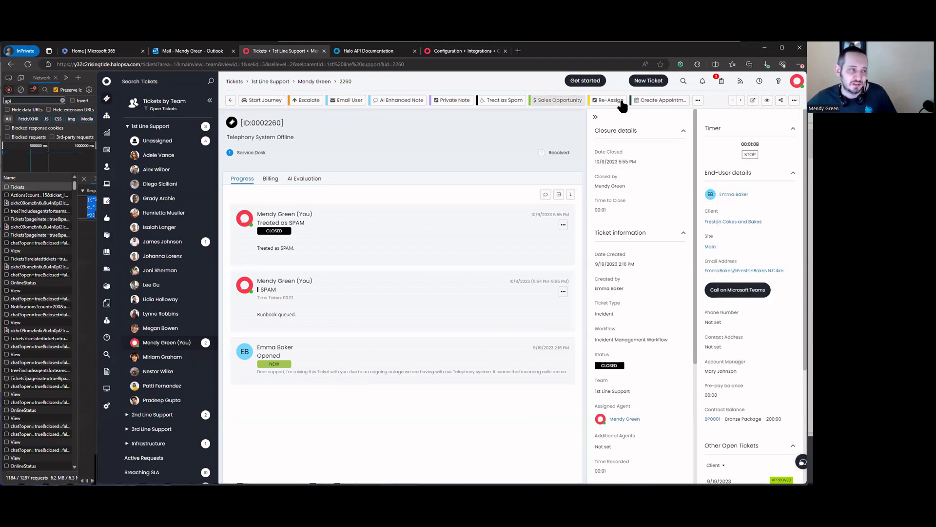